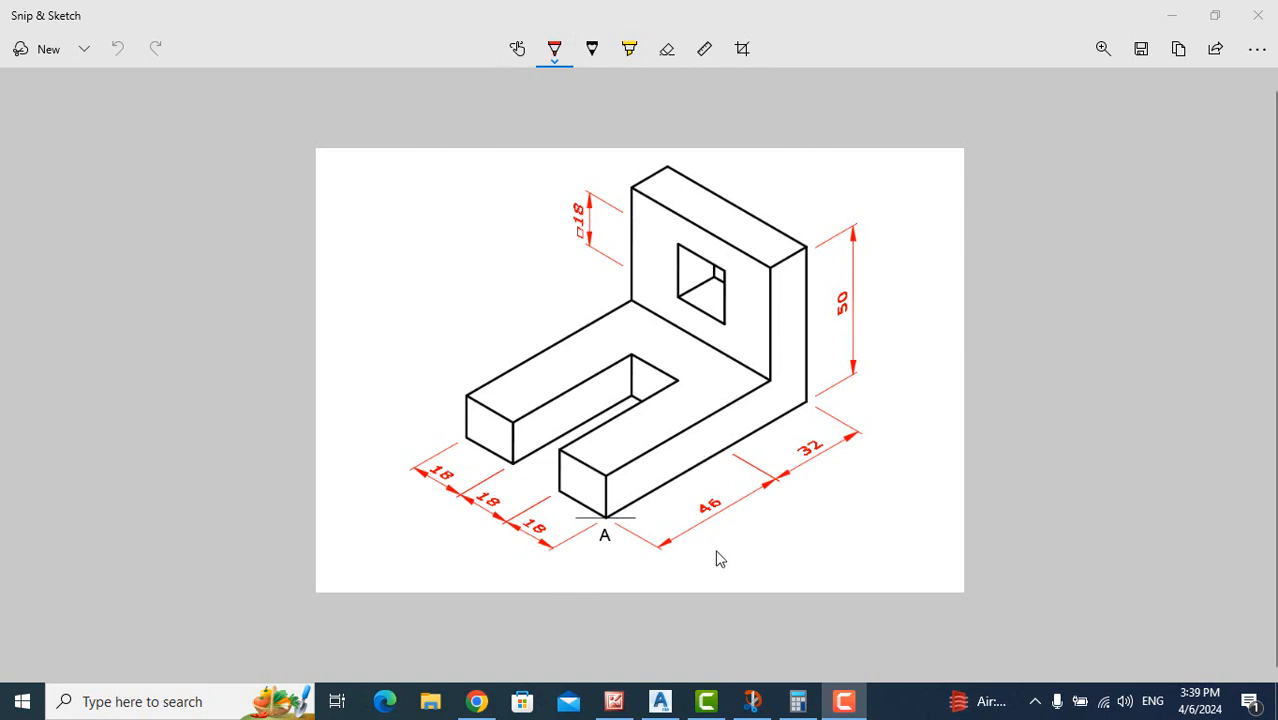
Switch to AutoCAD Civil 3D, set the viewport to the Front view, and check corner A in the Snip & Sketch reference
click(660, 701)
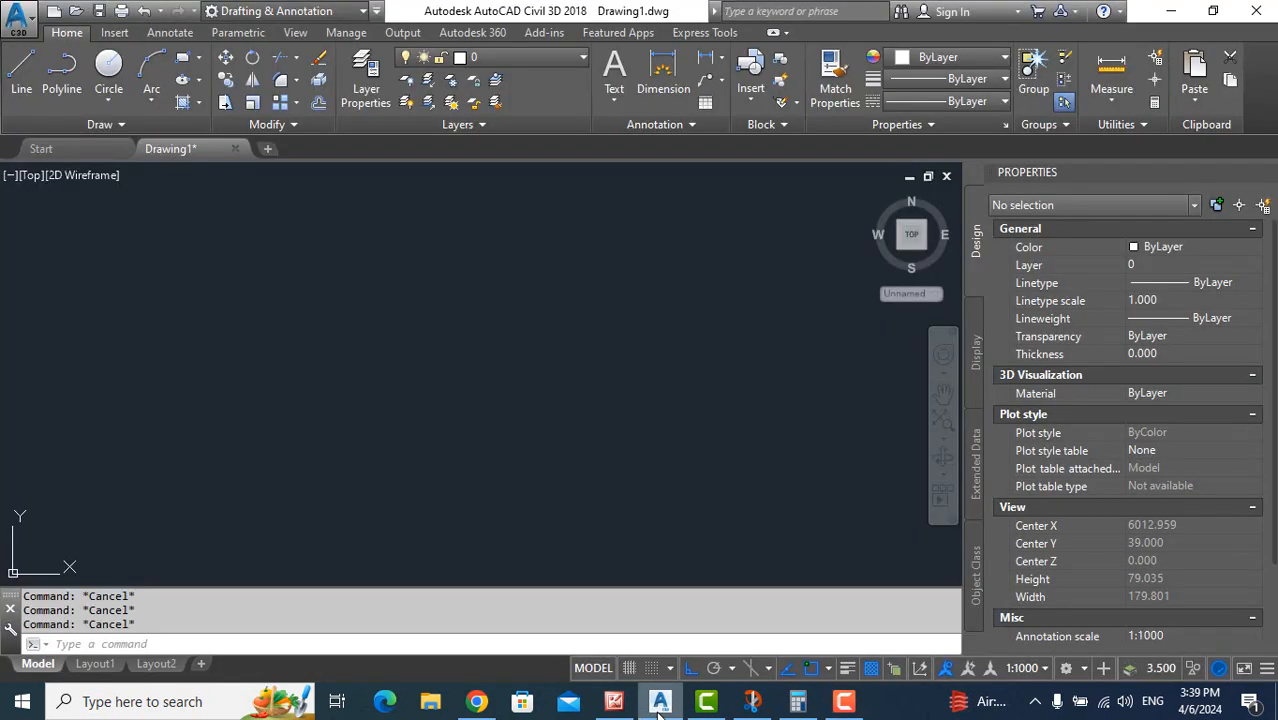
click(29, 176)
click(80, 306)
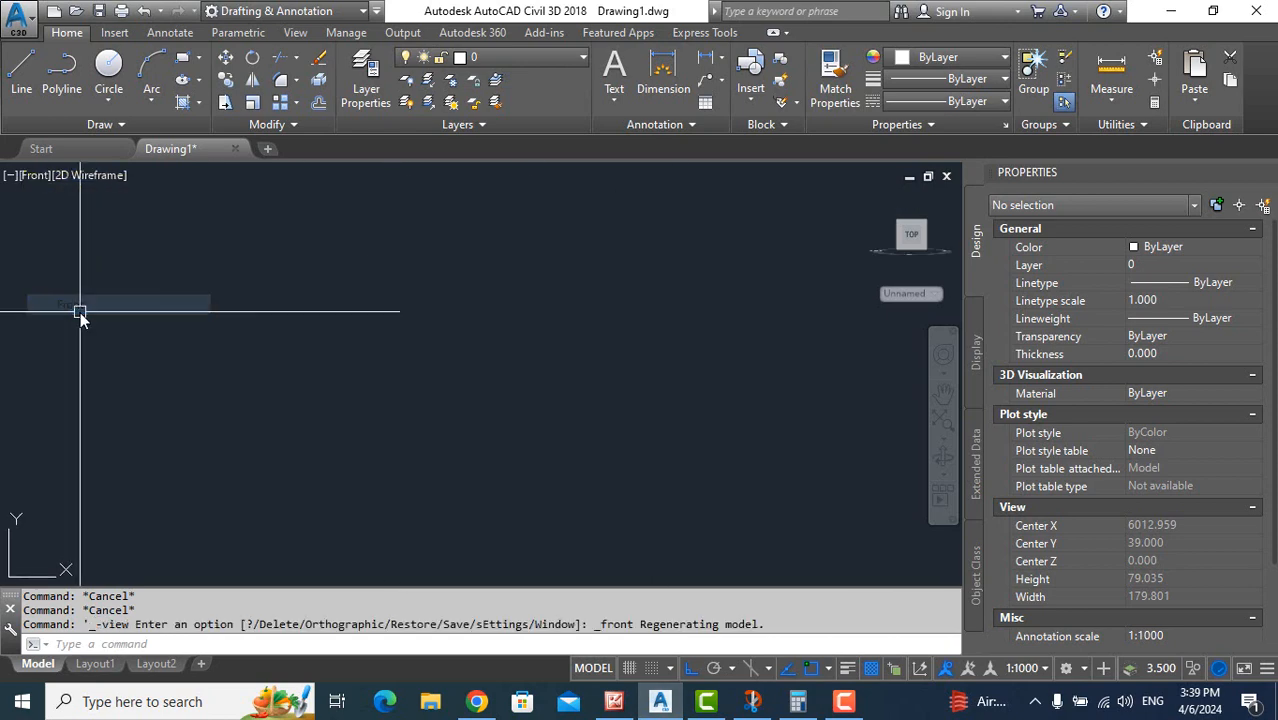
click(756, 703)
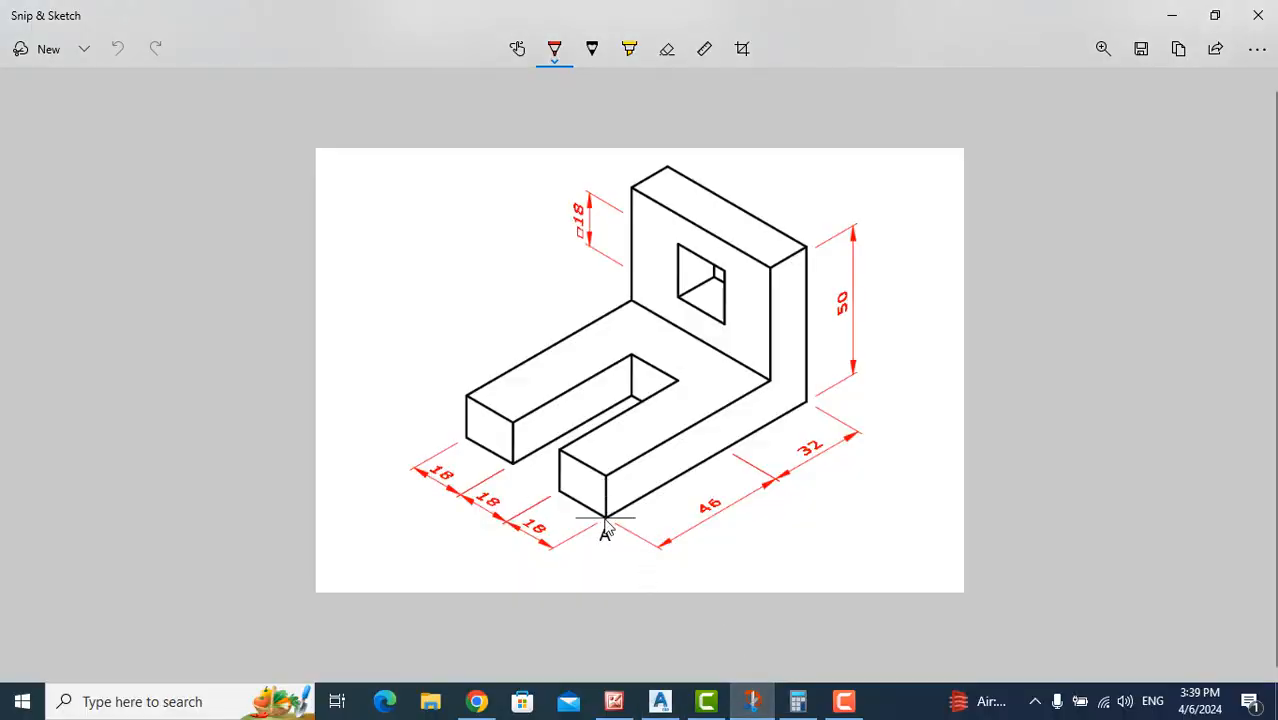
click(1172, 15)
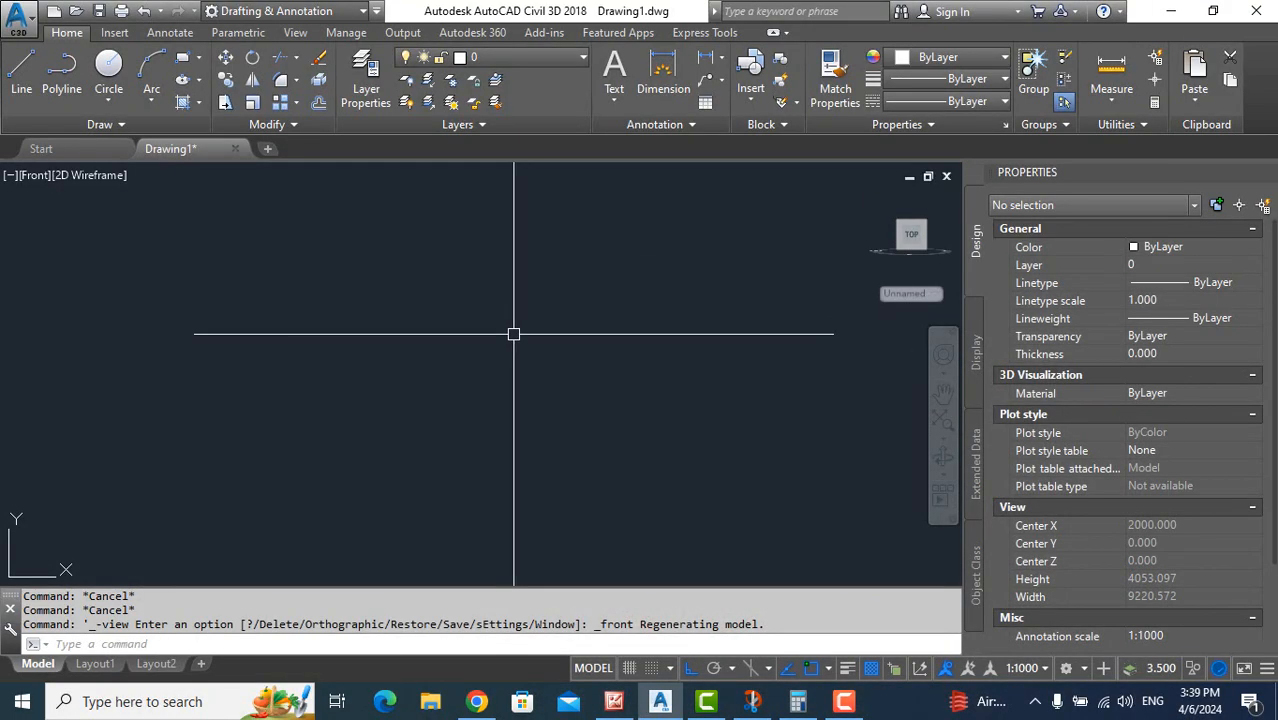
Draw a 54 by 10 rectangle as the base's front outline and zoom to the drawing extents
text(rec)
key(Return)
click(353, 302)
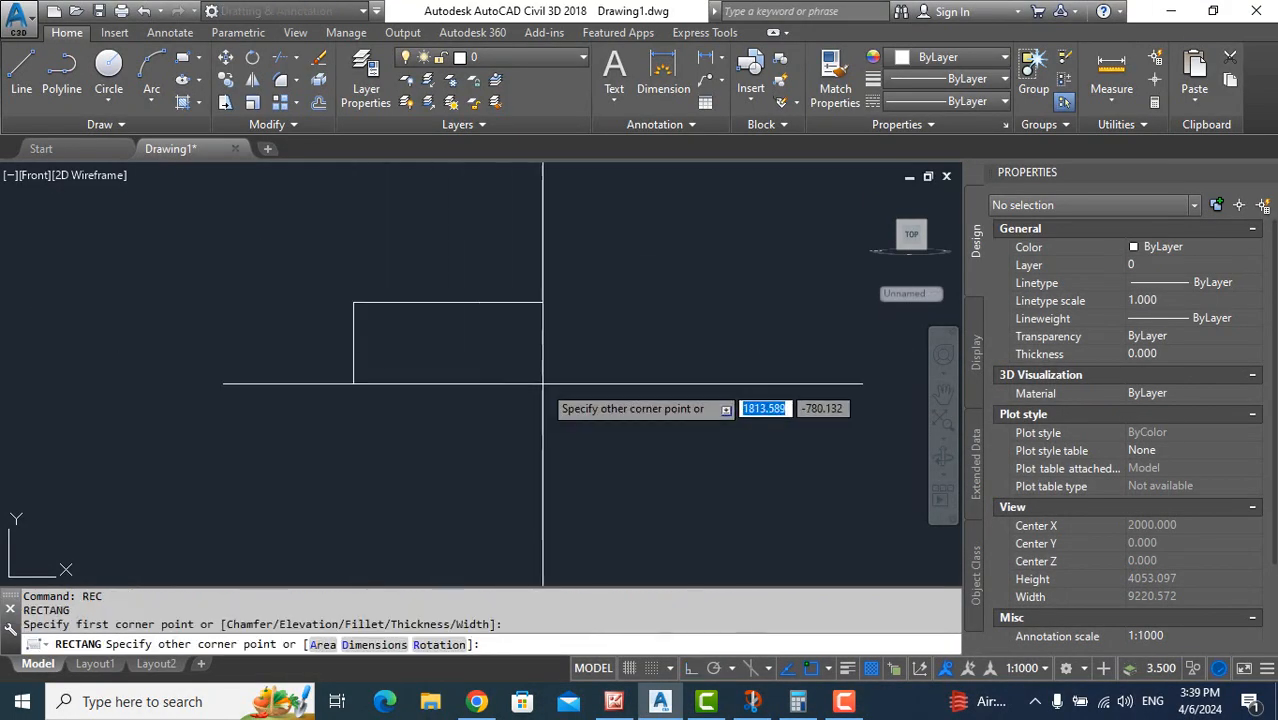
text(54)
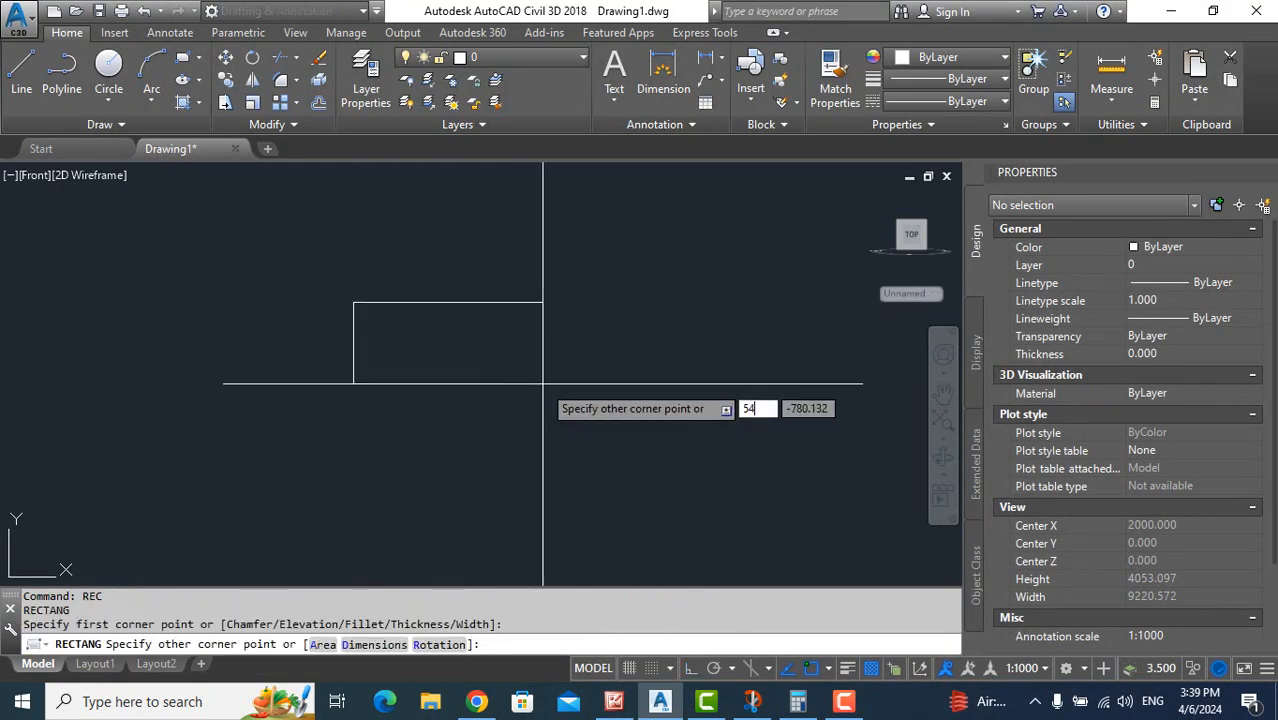
key(Tab)
text(10)
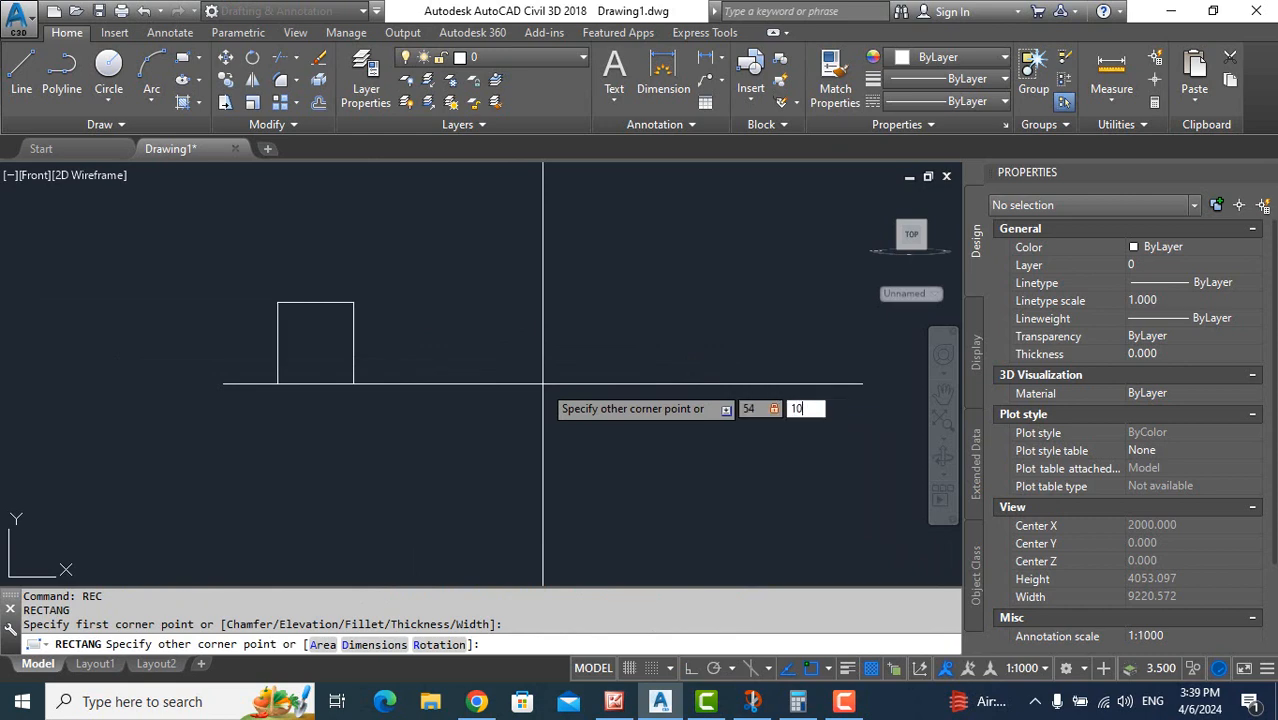
key(Return)
text(z)
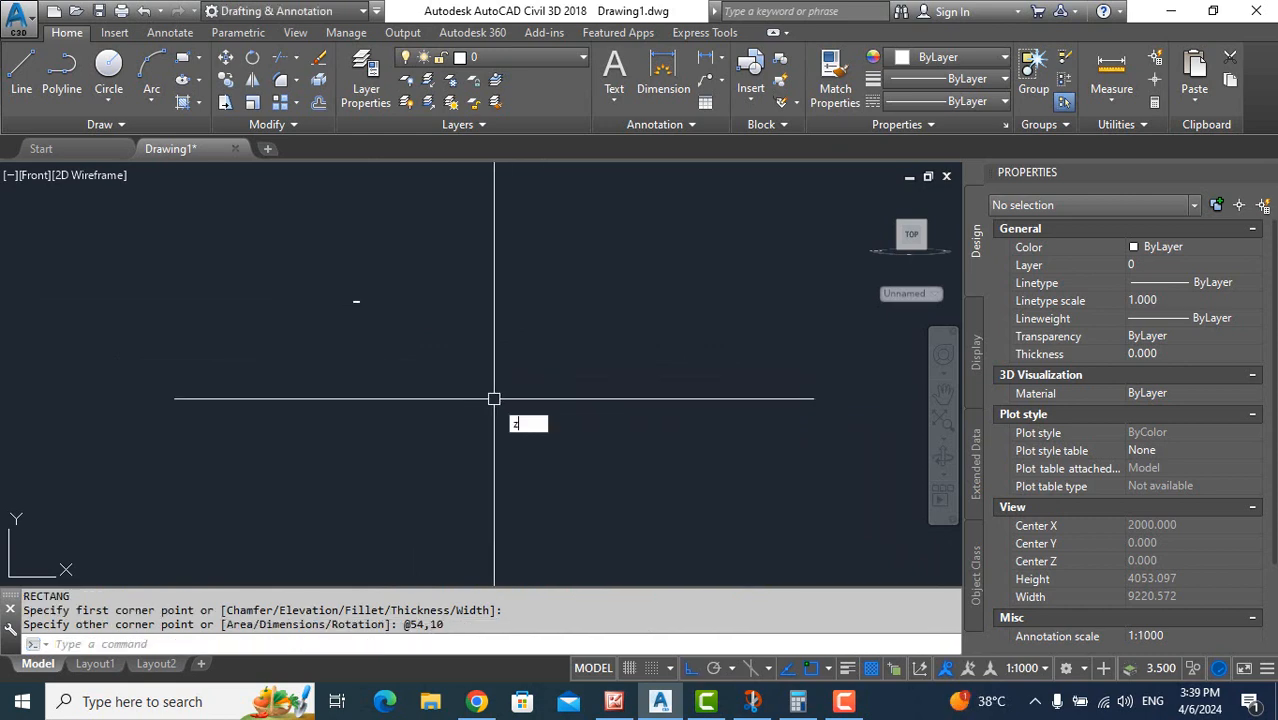
key(Return)
text(e)
key(Return)
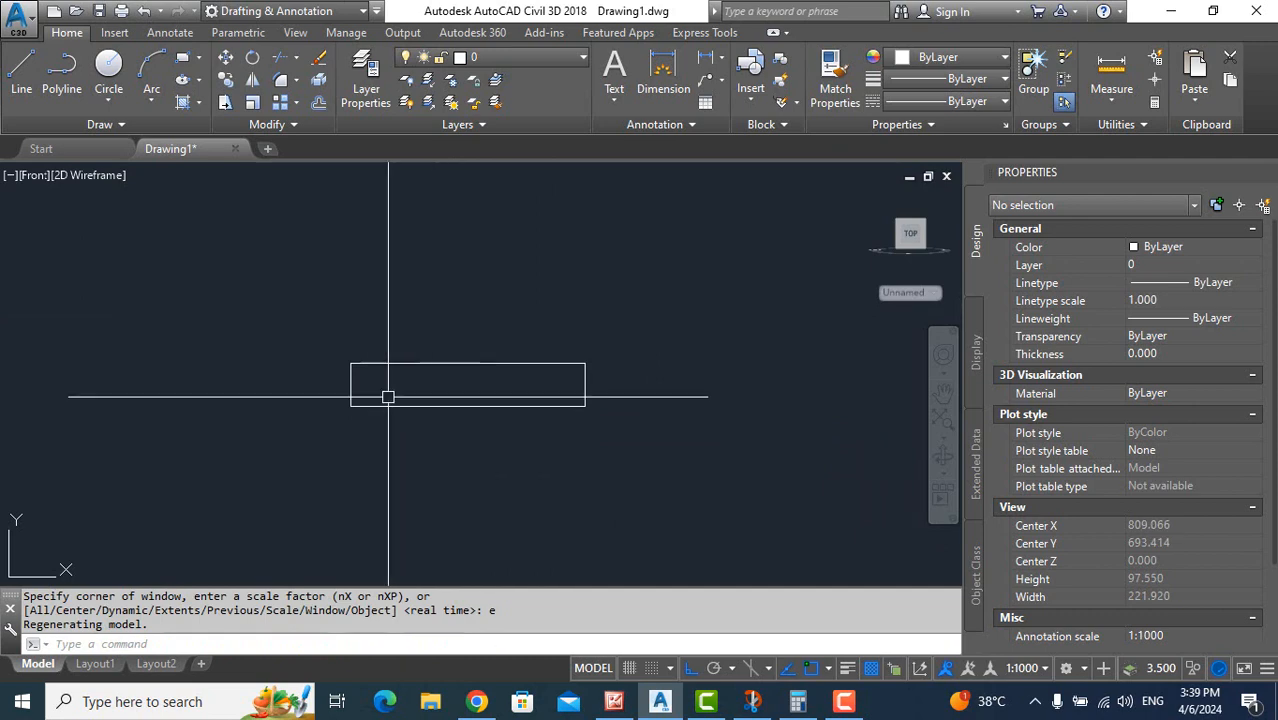
click(451, 314)
click(346, 430)
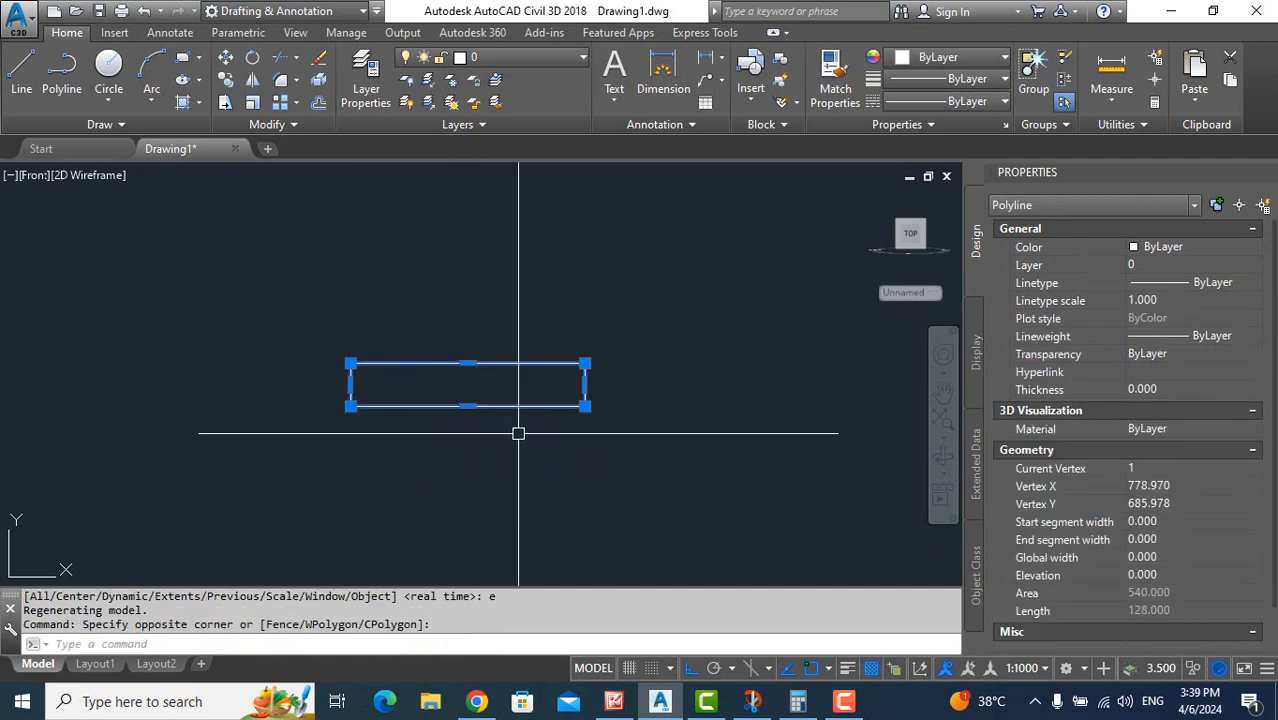
key(Escape)
key(Escape)
key(Escape)
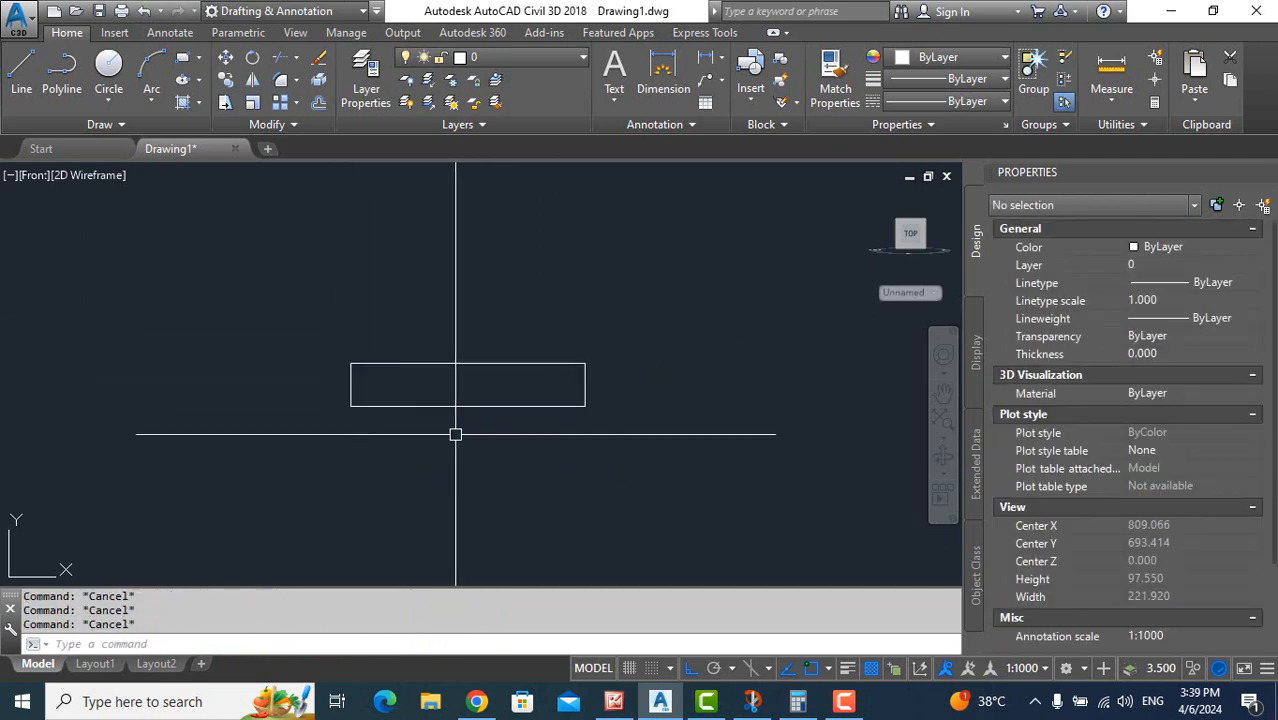
Draw a vertical line along the rectangle's left edge, from its bottom corner to its top corner
text(l)
key(Return)
click(350, 405)
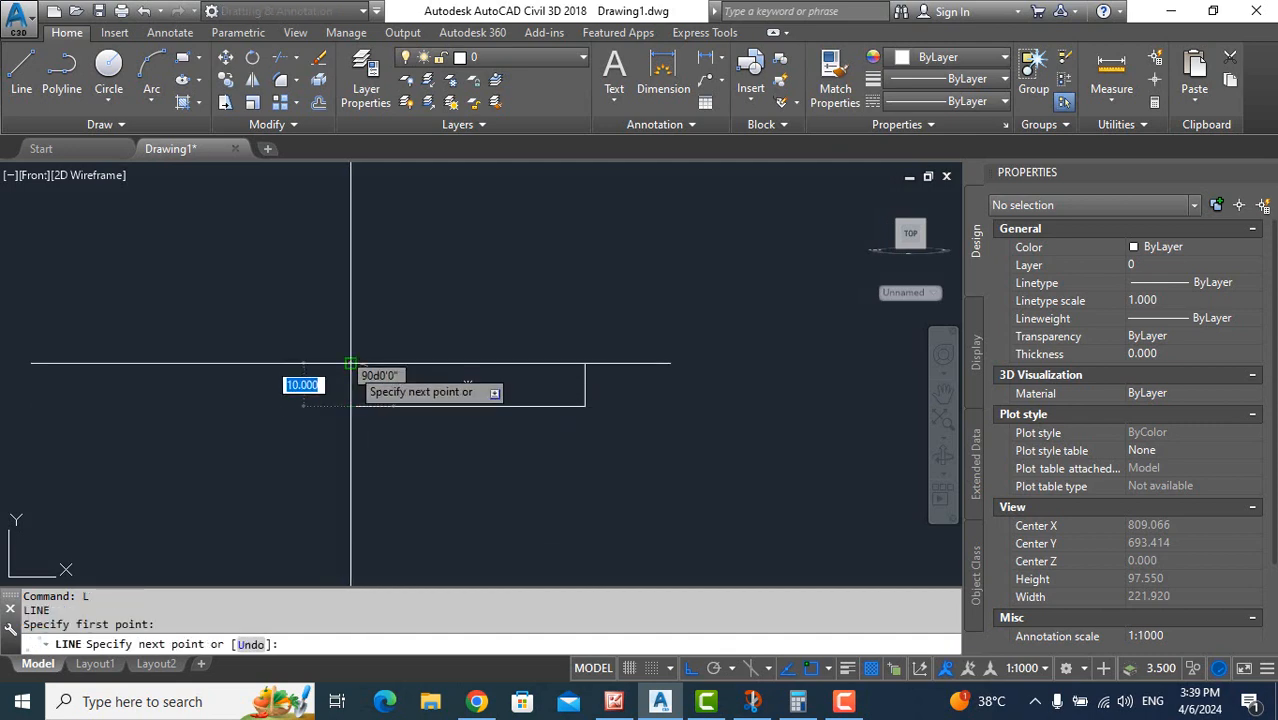
click(350, 363)
key(Escape)
key(Escape)
Move the new vertical line 18 units to the right inside the rectangle
click(350, 376)
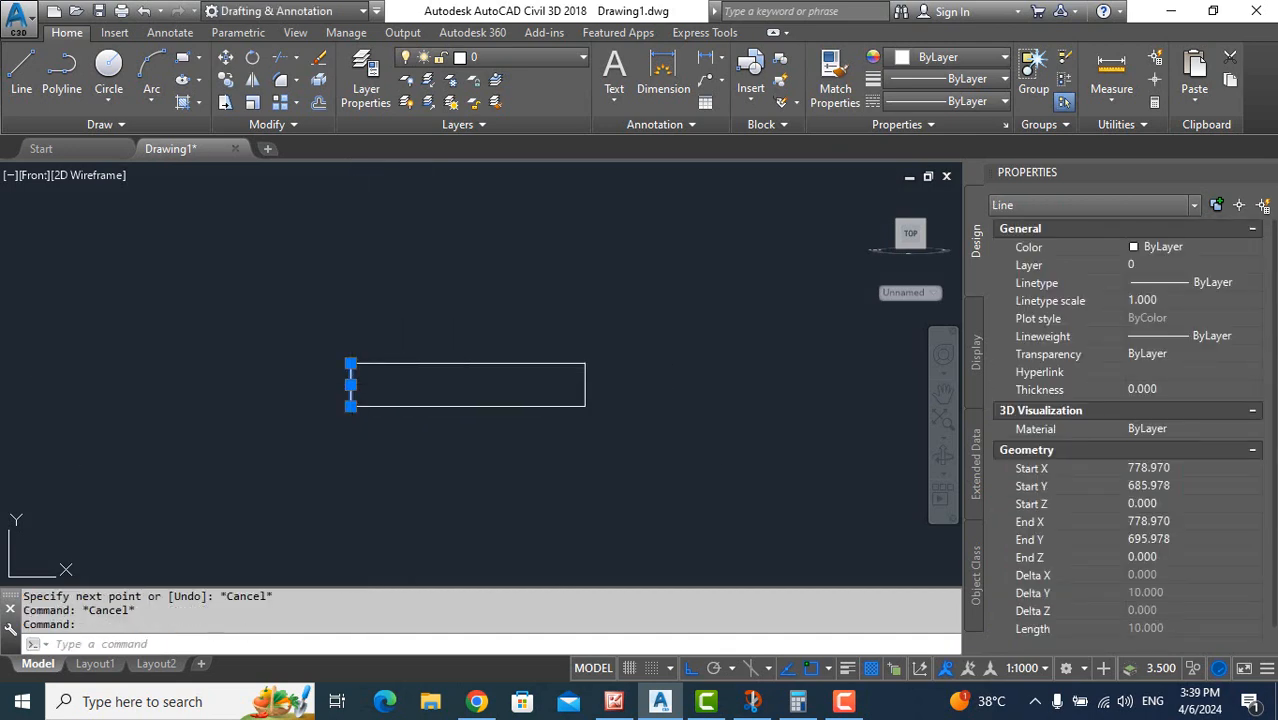
text(m)
key(Return)
click(375, 472)
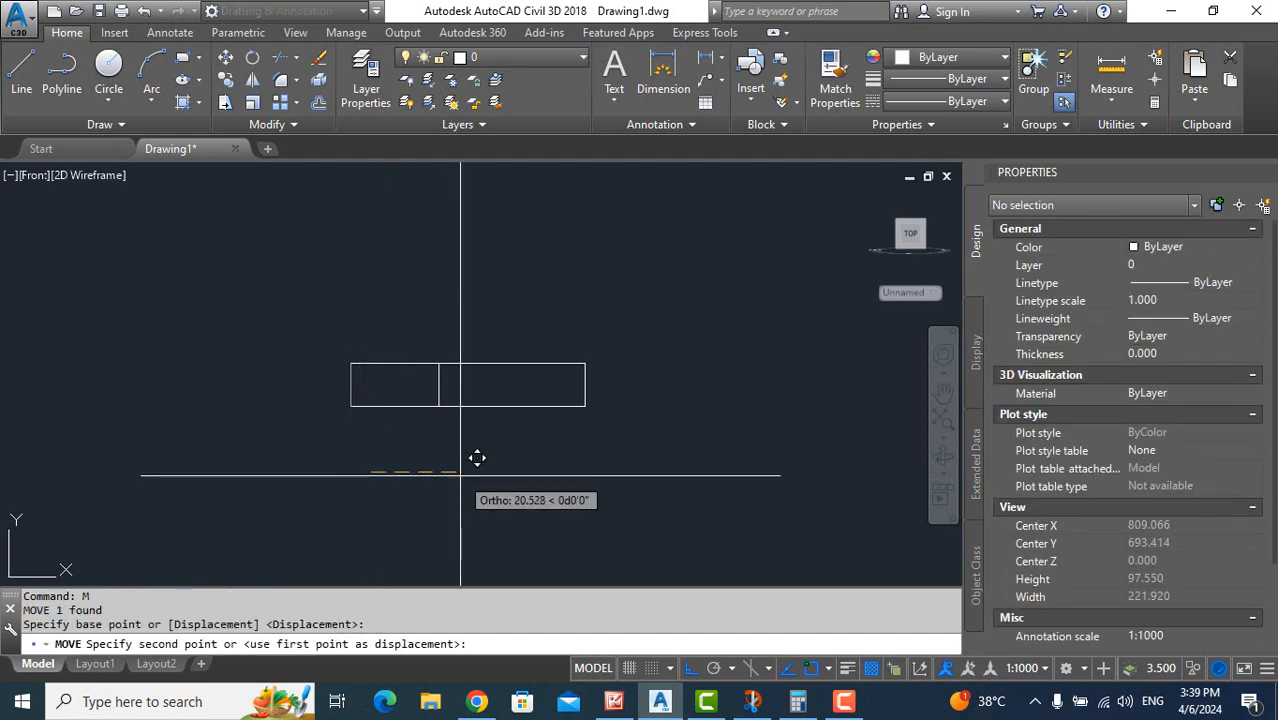
text(18)
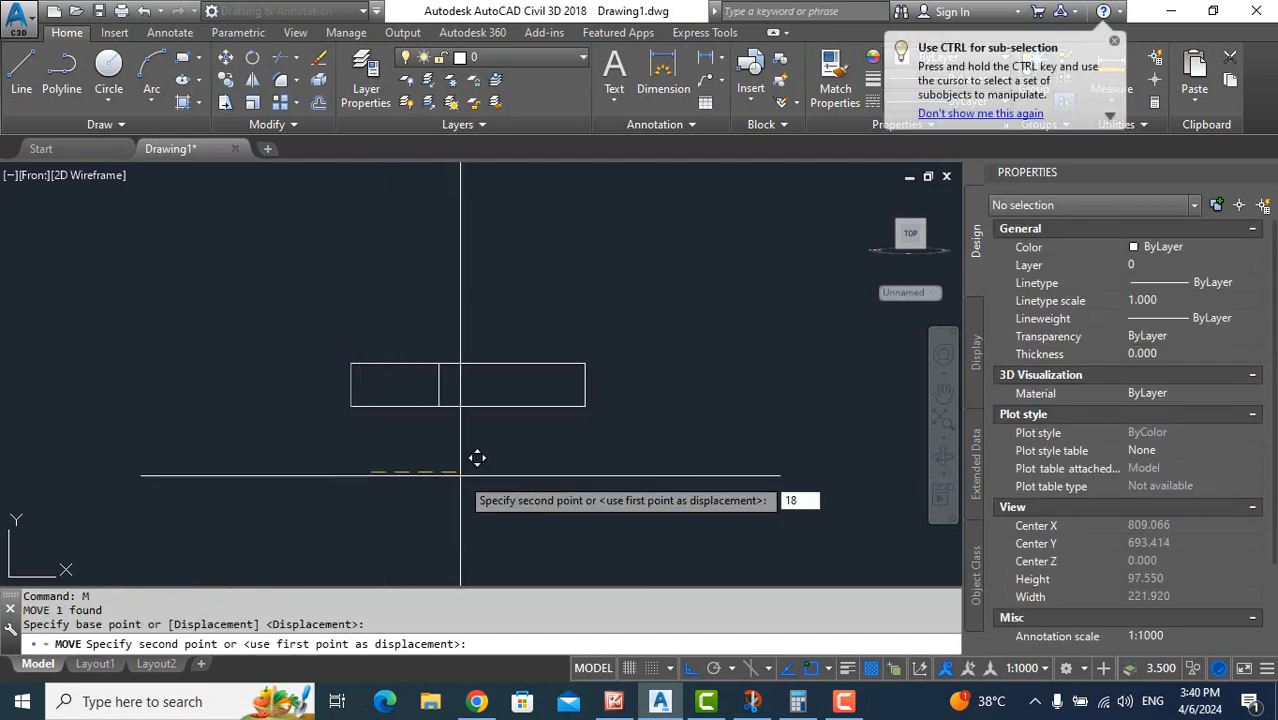
key(Return)
key(Escape)
Copy the inner vertical line 18 units to the right, using its bottom end as the second point
click(441, 378)
click(404, 384)
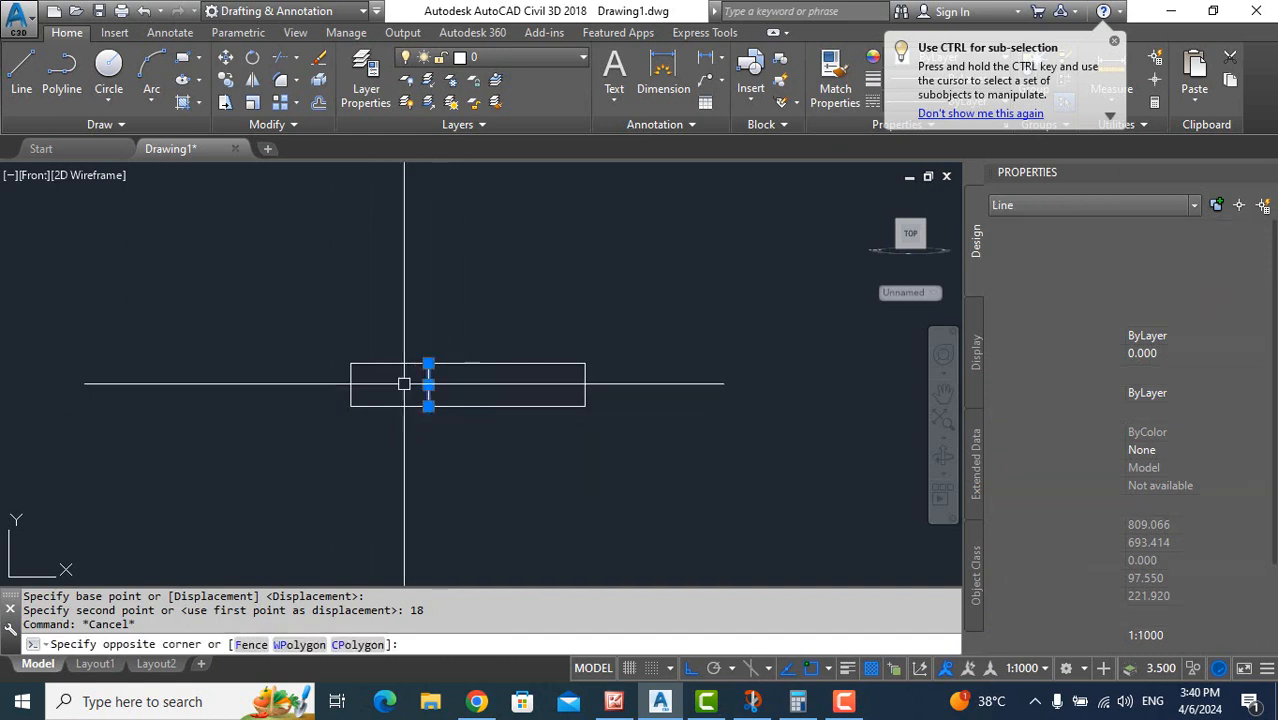
text(co)
key(Return)
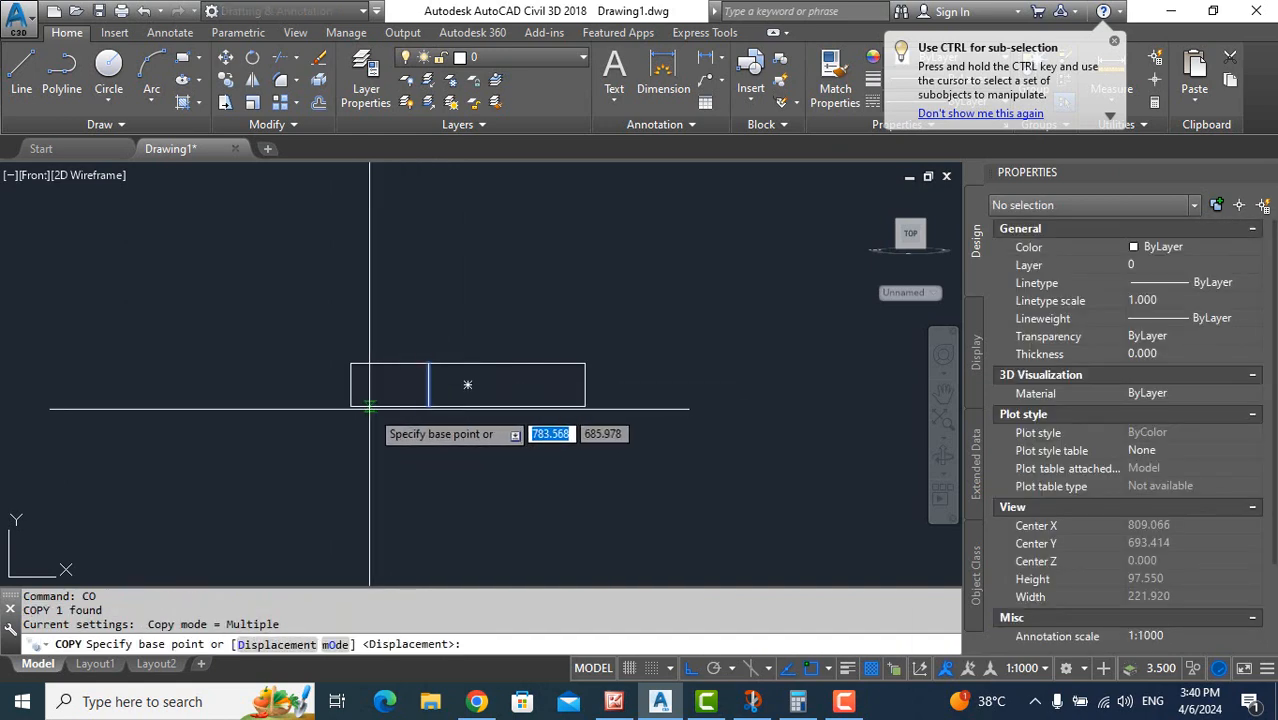
click(429, 406)
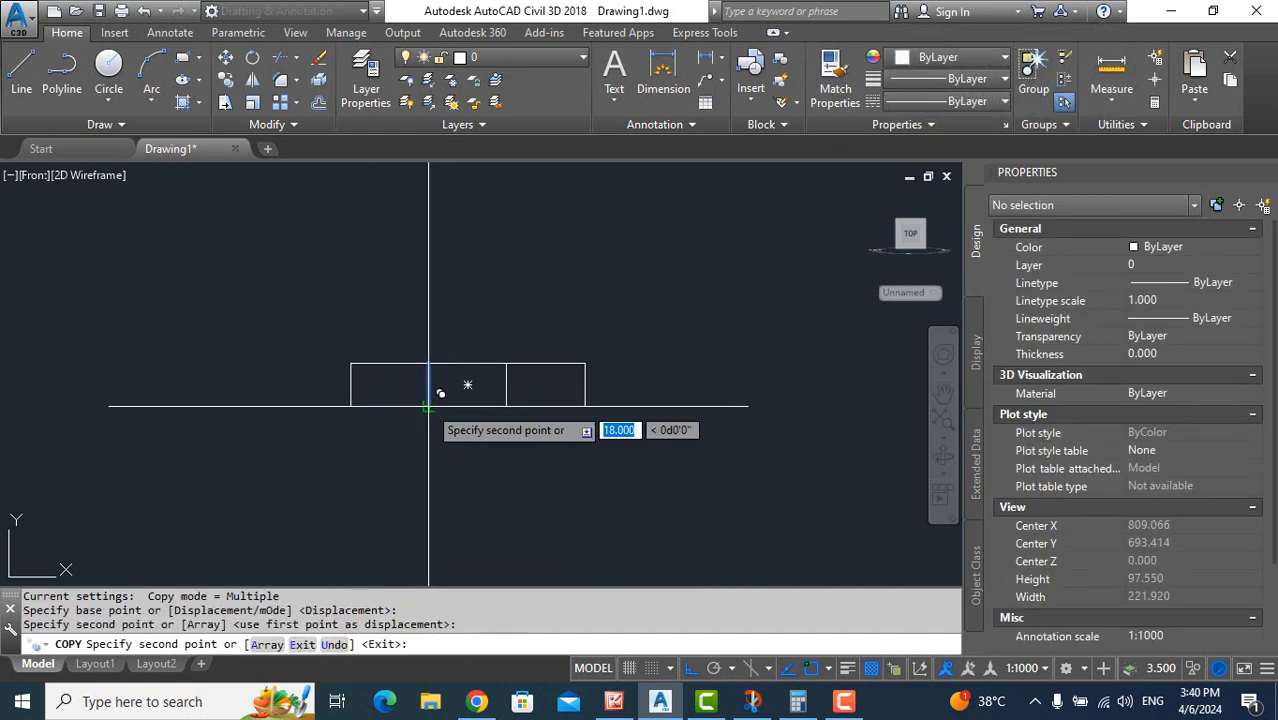
key(Escape)
key(Escape)
key(Escape)
key(Escape)
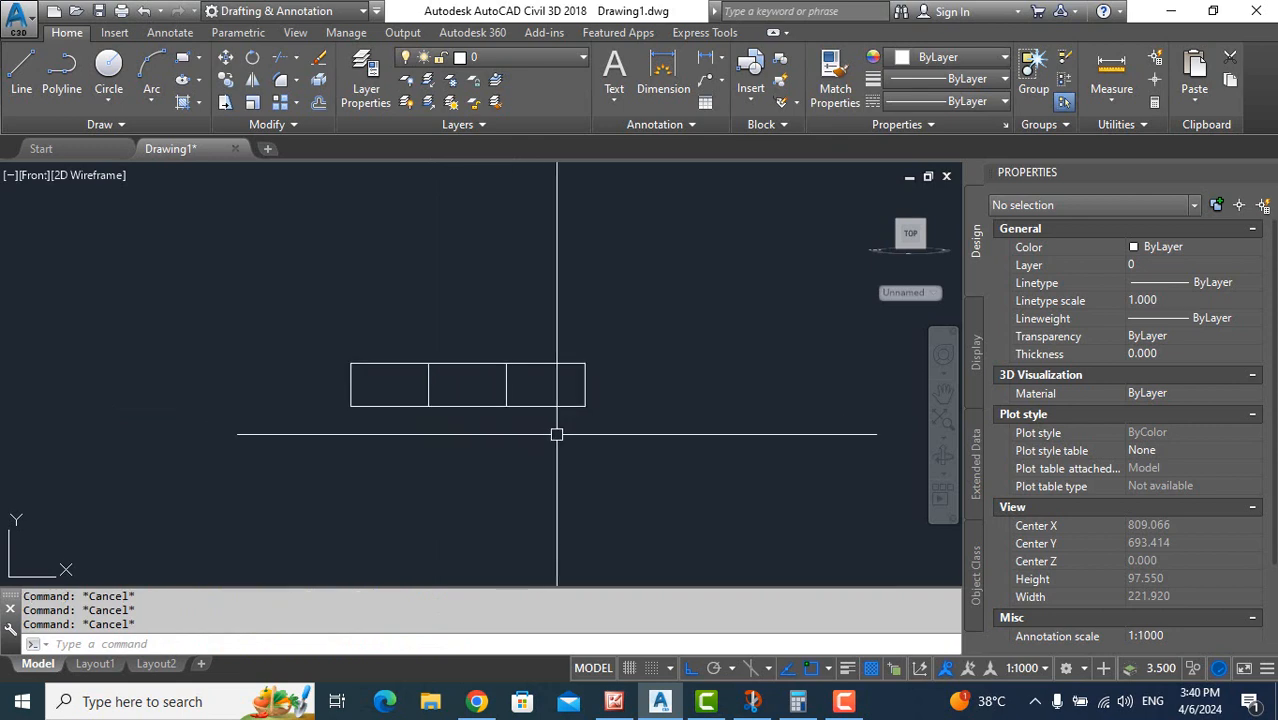
Check the reference drawing and draw a 54 by 10 rectangle upward from the base rectangle's top-left corner
middle_drag(557, 434, 561, 472)
click(752, 703)
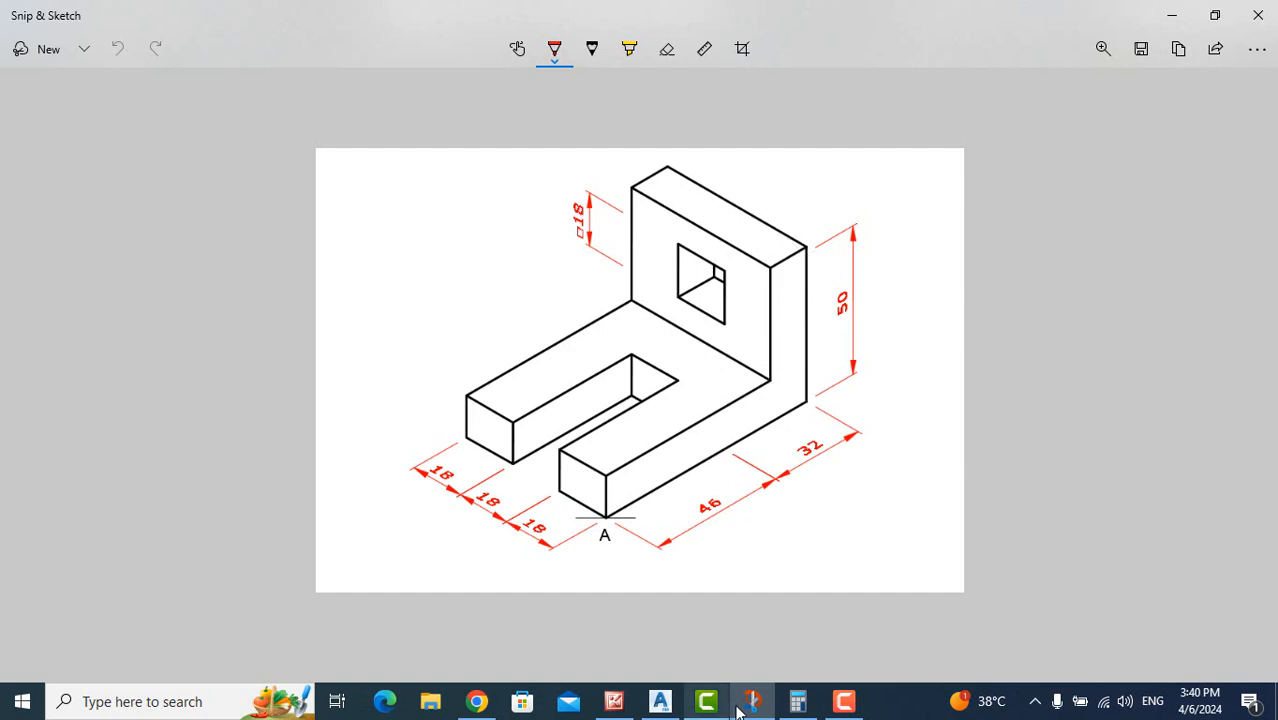
click(660, 701)
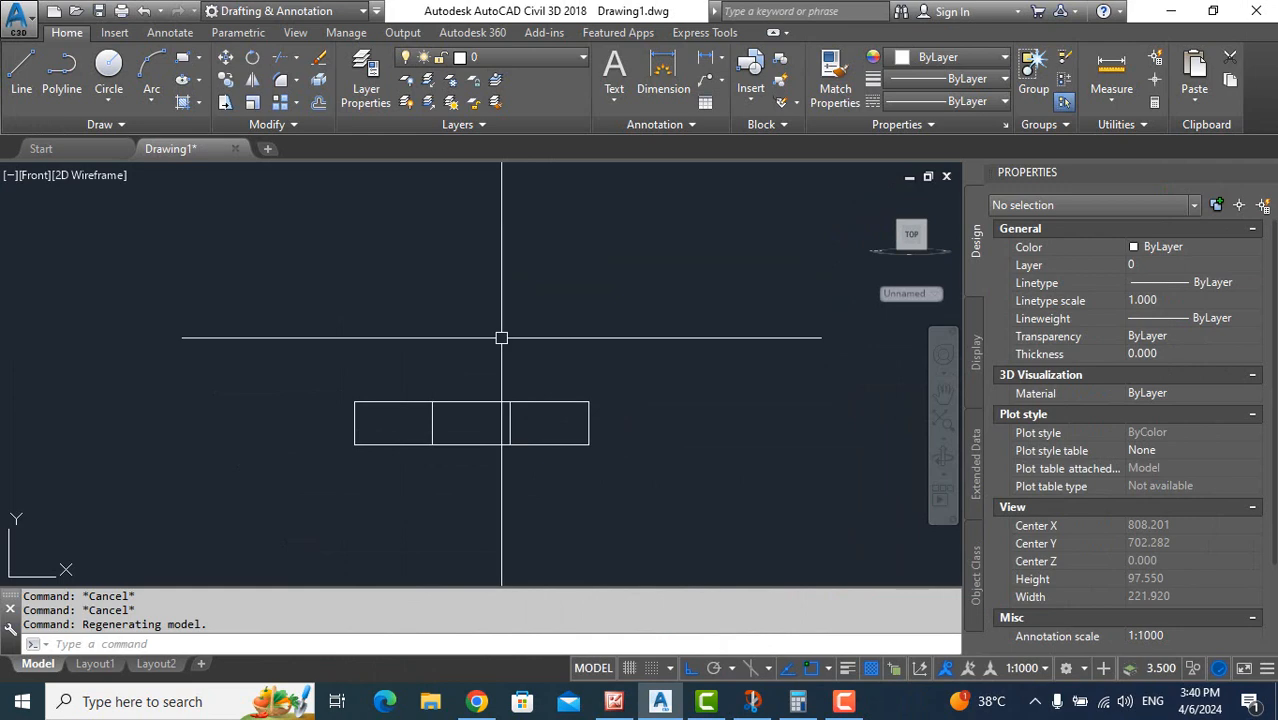
text(rec)
key(Return)
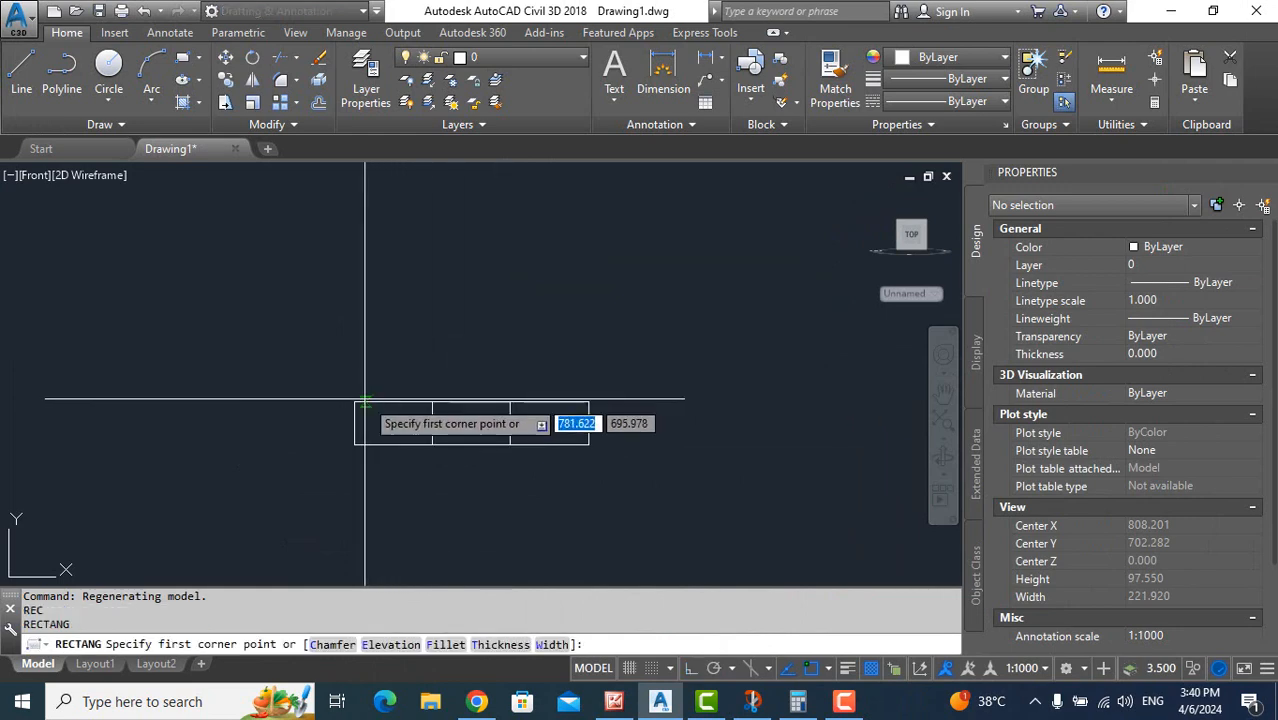
click(354, 402)
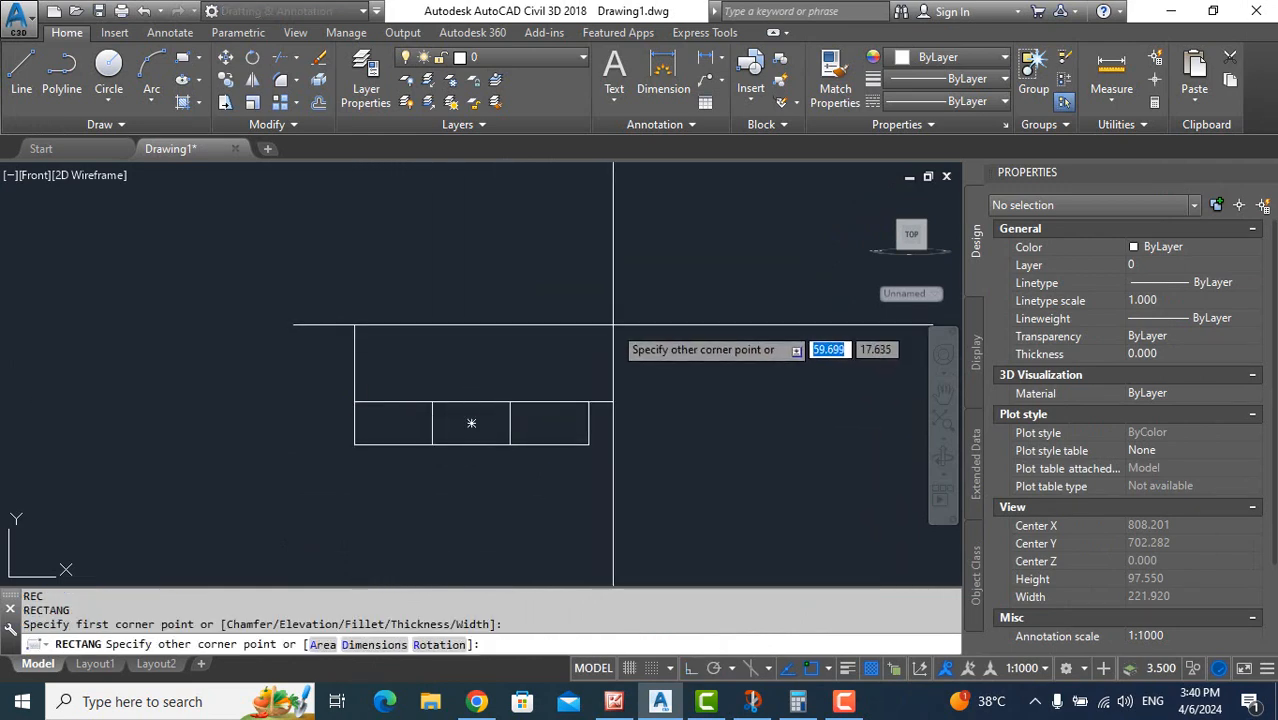
text(54)
key(Tab)
text(1)
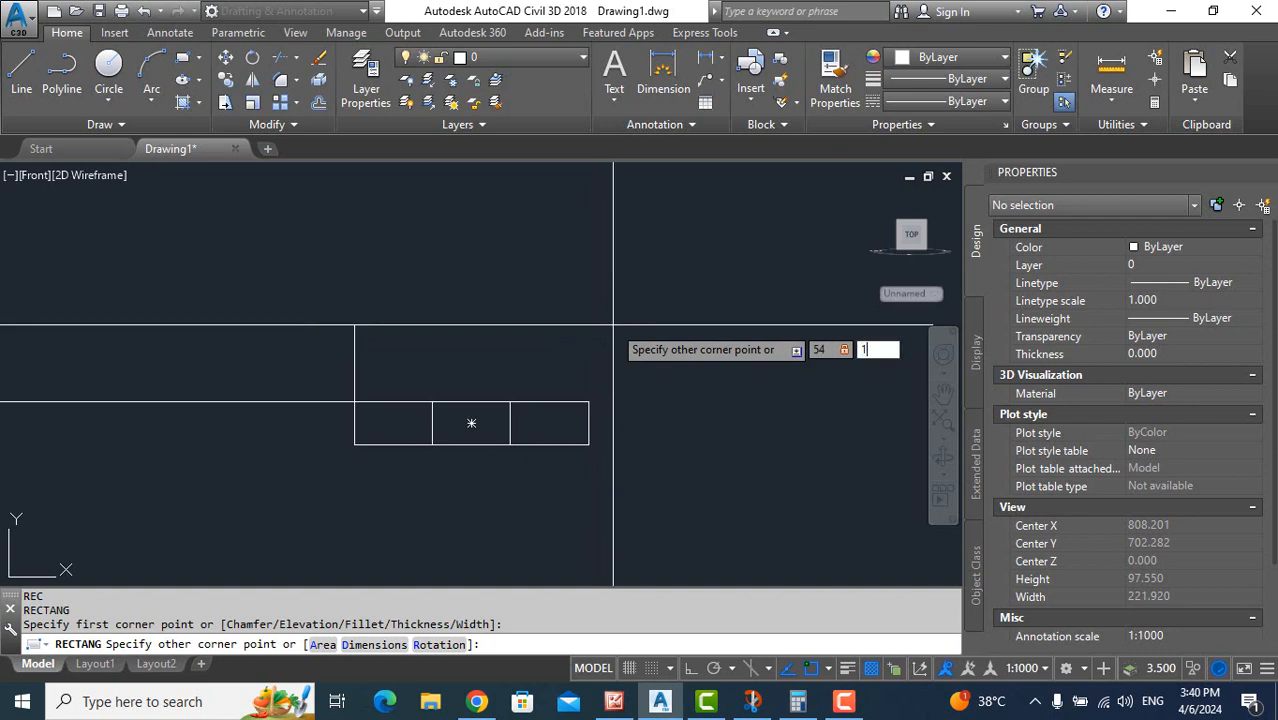
text(0)
key(Return)
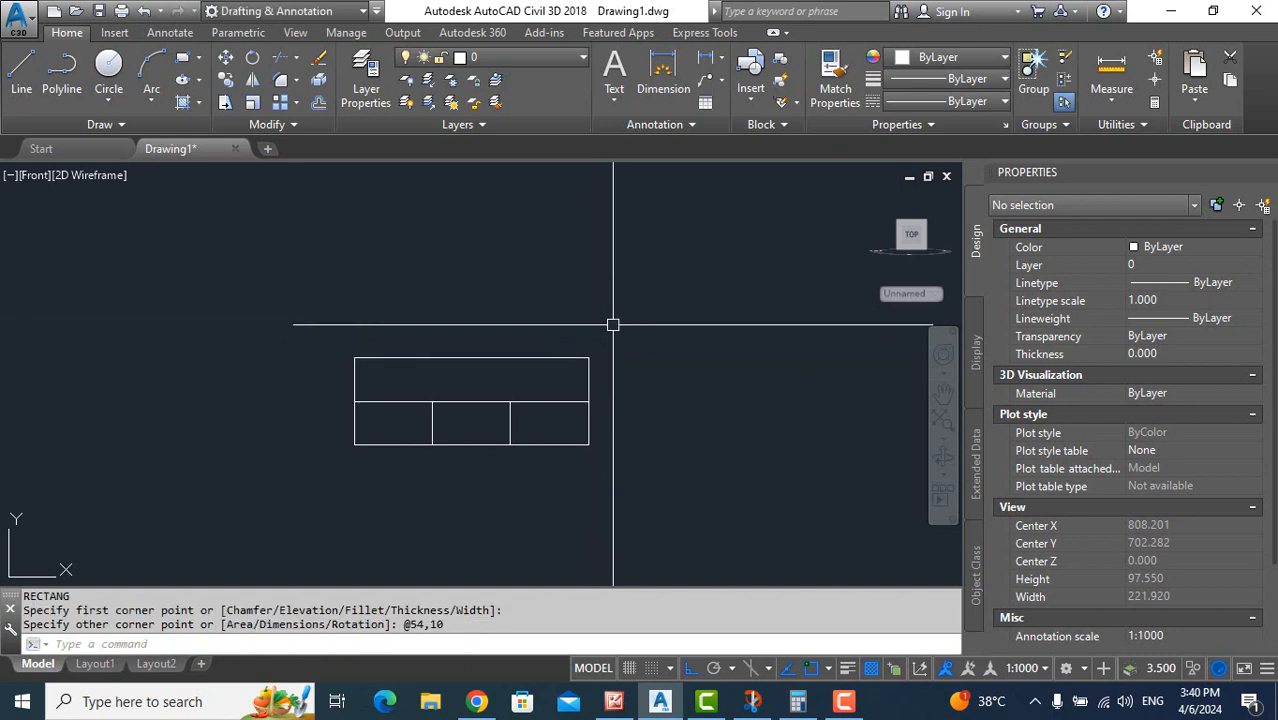
Erase the 54 by 10 rectangle above the base
click(600, 328)
click(559, 358)
text(e)
key(Return)
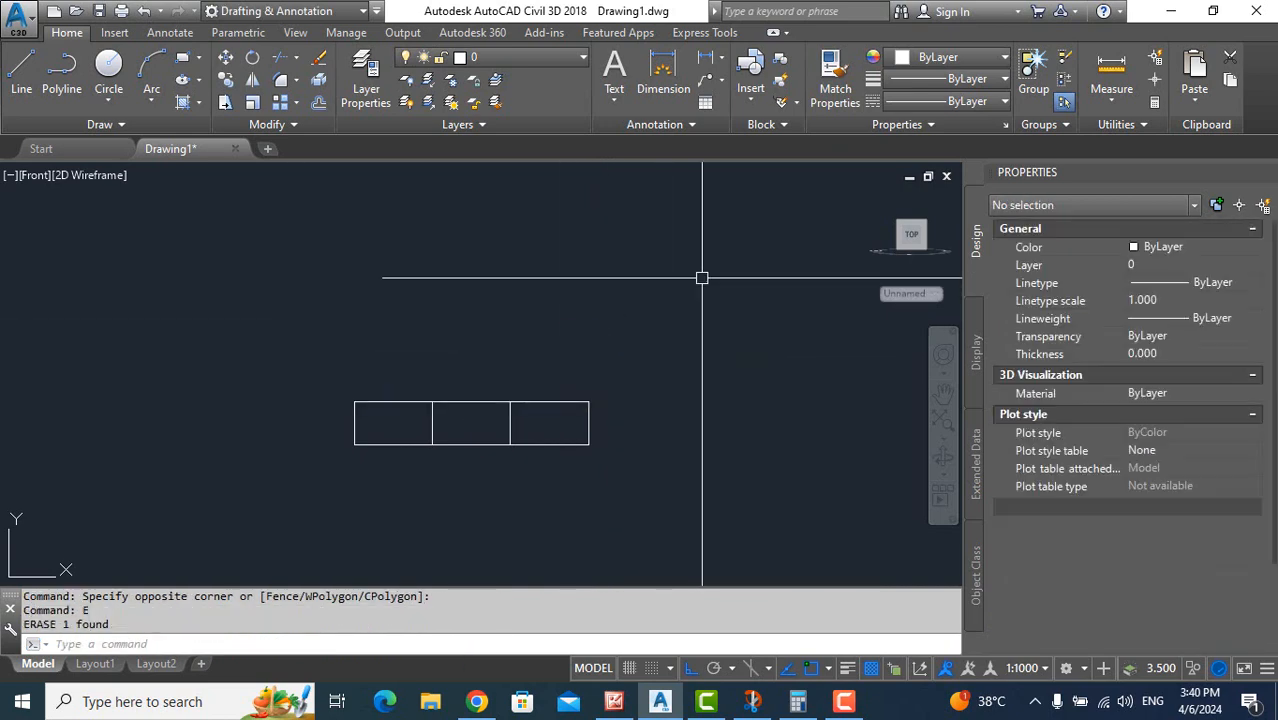
key(Escape)
key(Escape)
key(Escape)
Draw a 54 by 40 rectangle upward from the base rectangle's top-left corner for the upright plate
text(r)
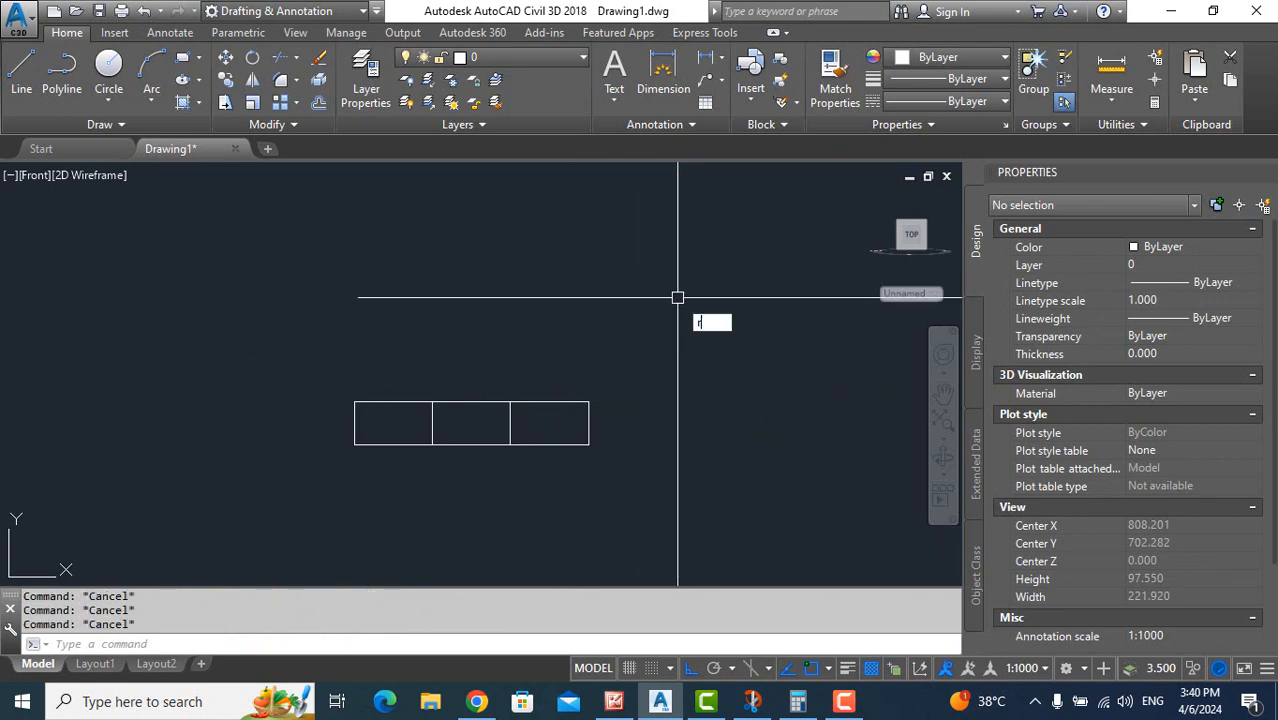
text(ec)
key(Return)
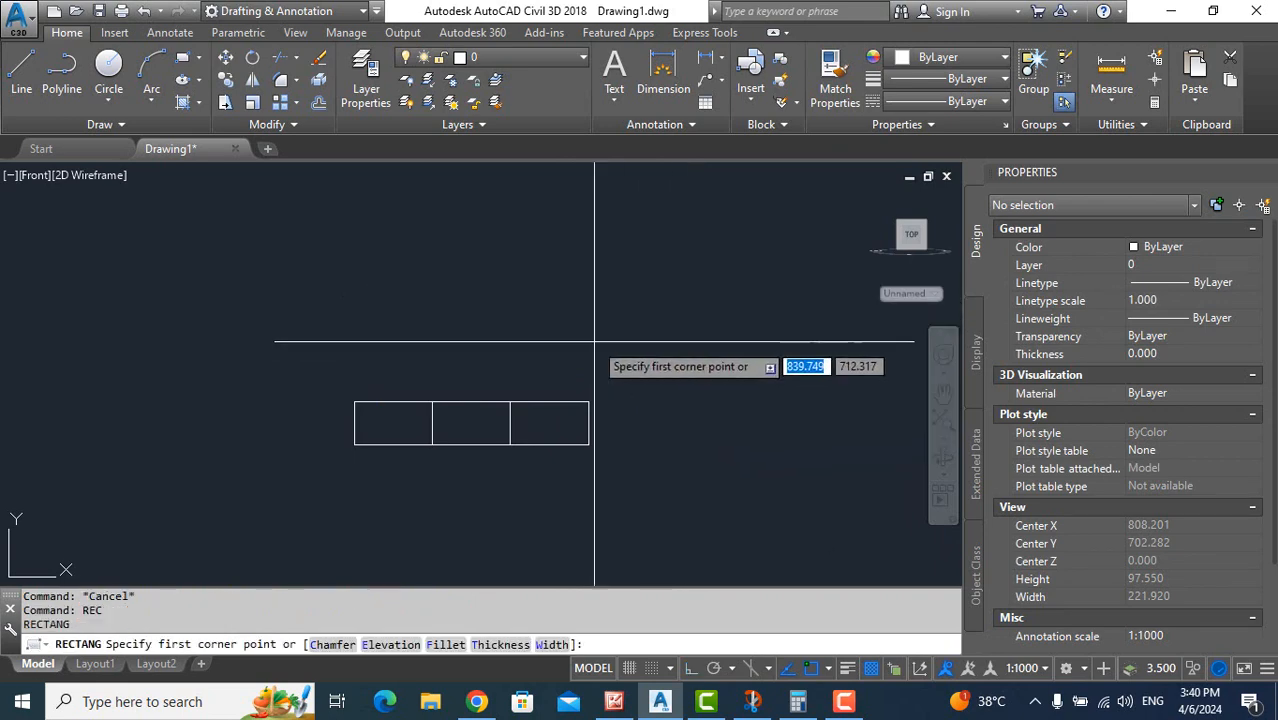
click(355, 401)
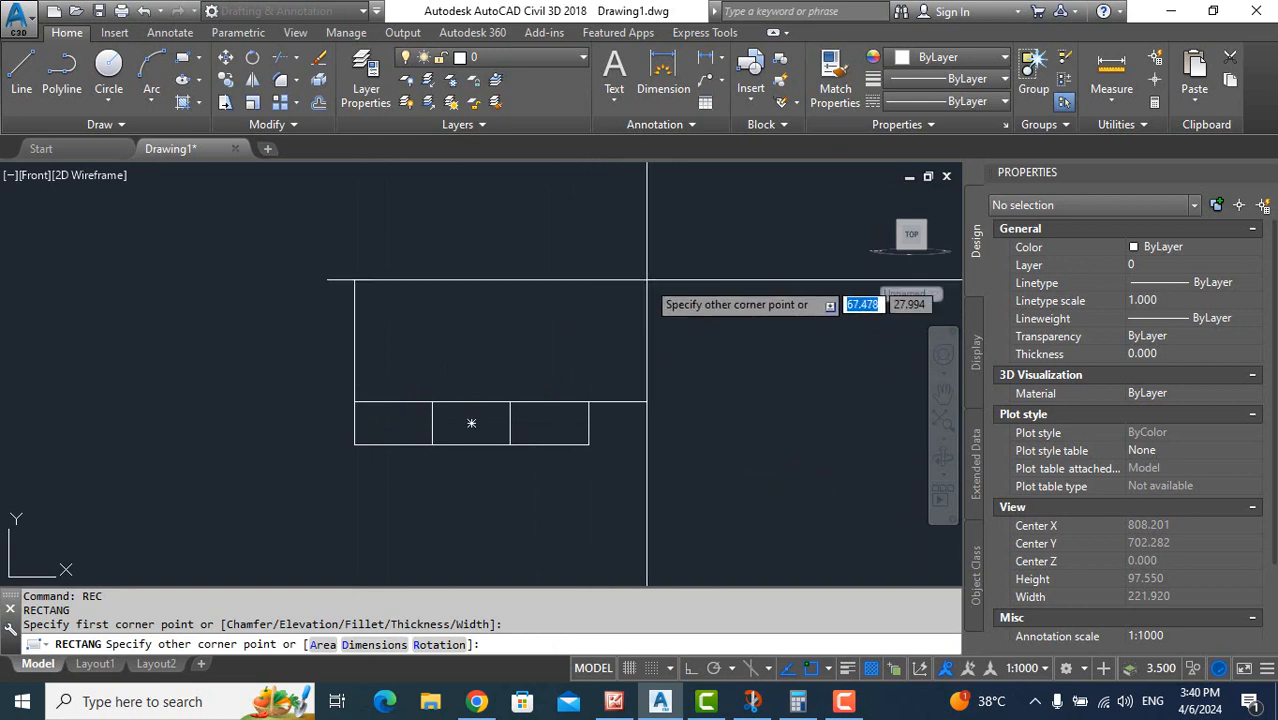
text(54)
key(Tab)
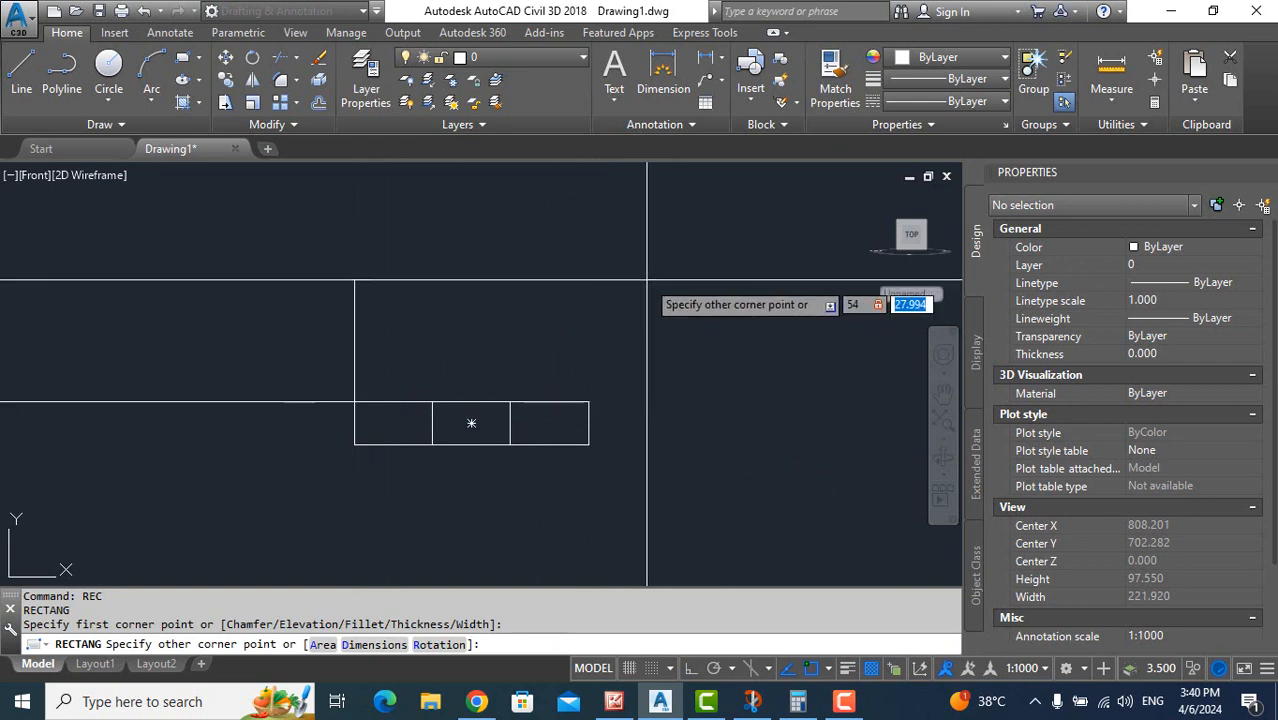
text(4)
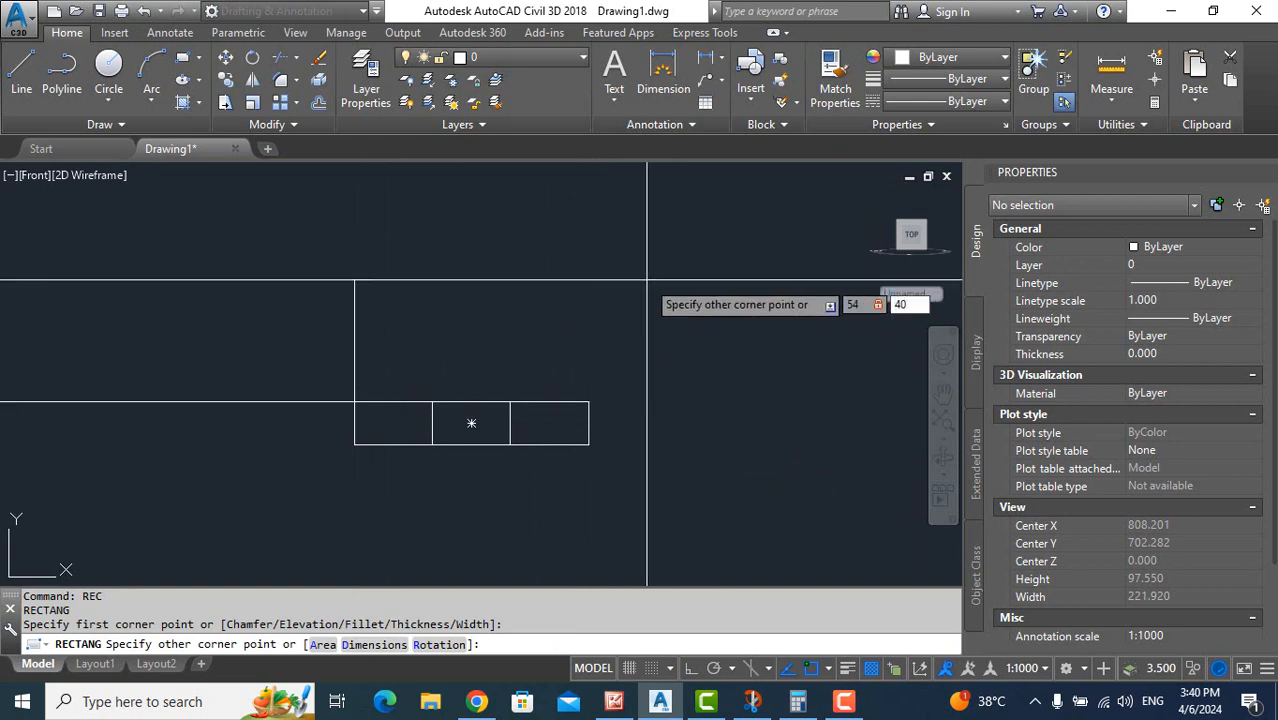
text(0)
key(Return)
scroll(416, 357, down, 2)
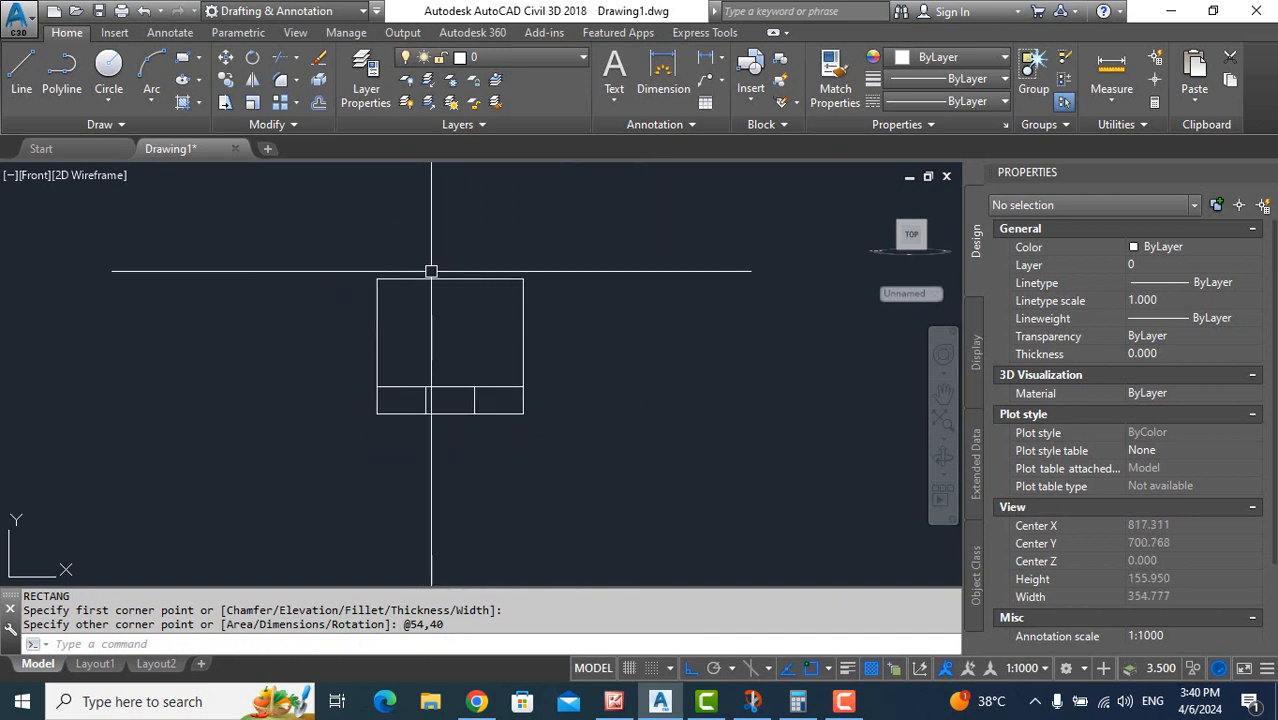
Explode the 54 by 40 upper rectangle into separate lines
click(436, 279)
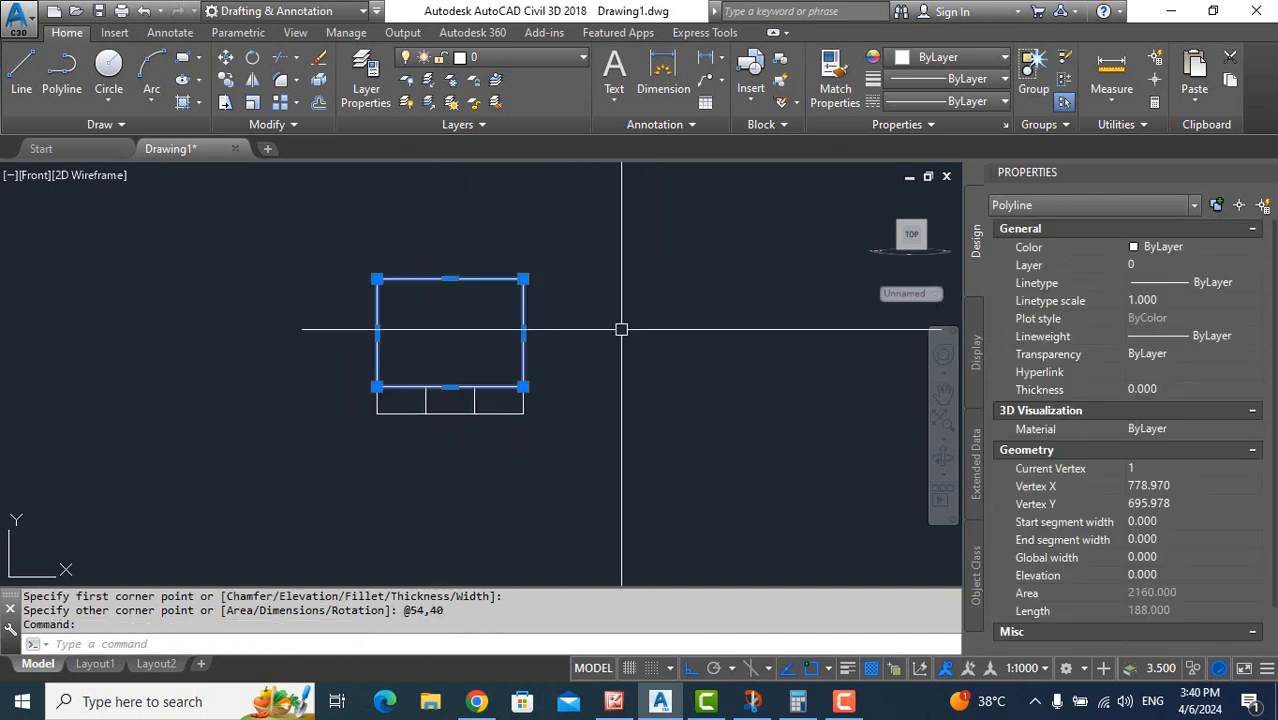
text(x)
key(Return)
key(Escape)
key(Escape)
key(Escape)
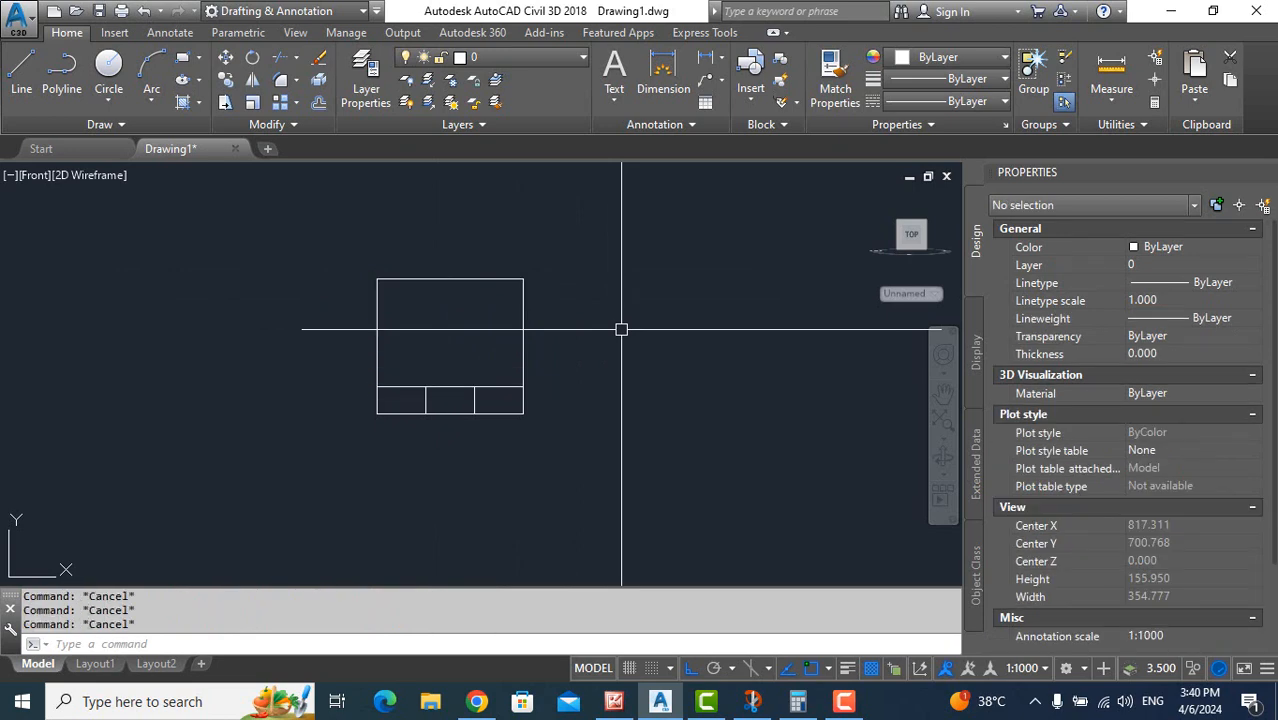
Check the reference drawing and draw a vertical centre line between the midpoints of the upper plate's bottom and top edges
click(752, 701)
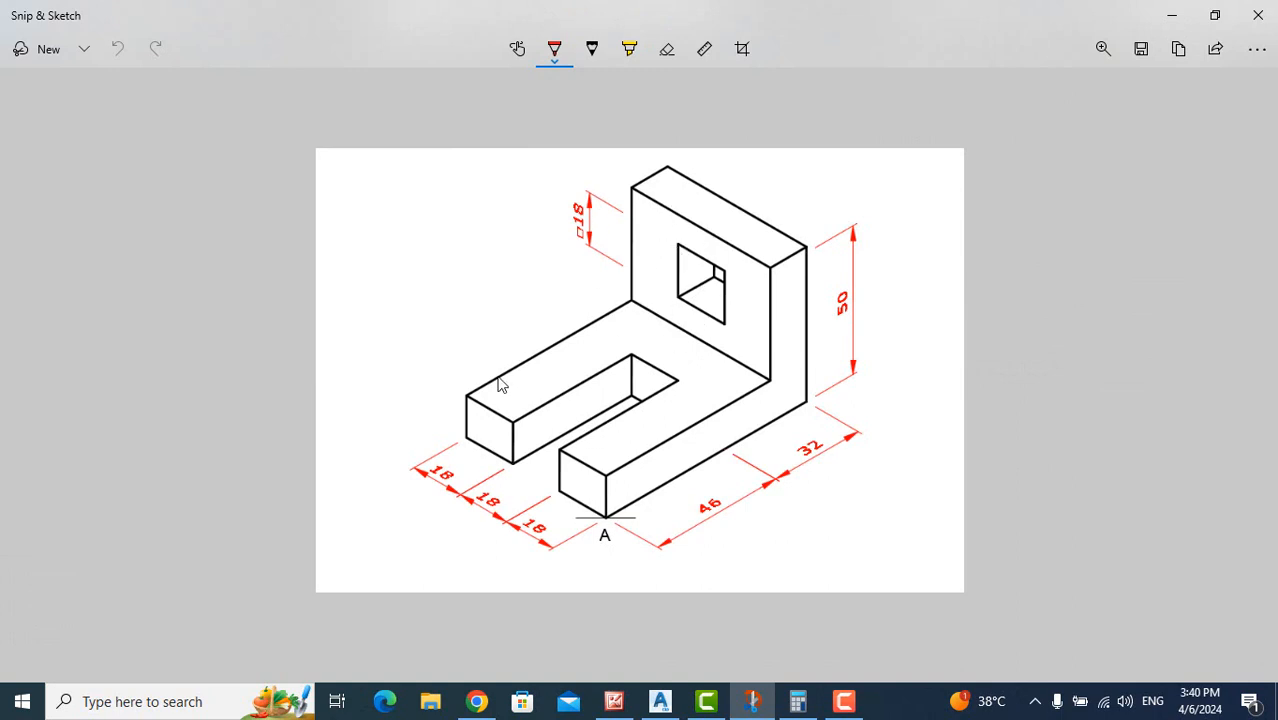
click(752, 701)
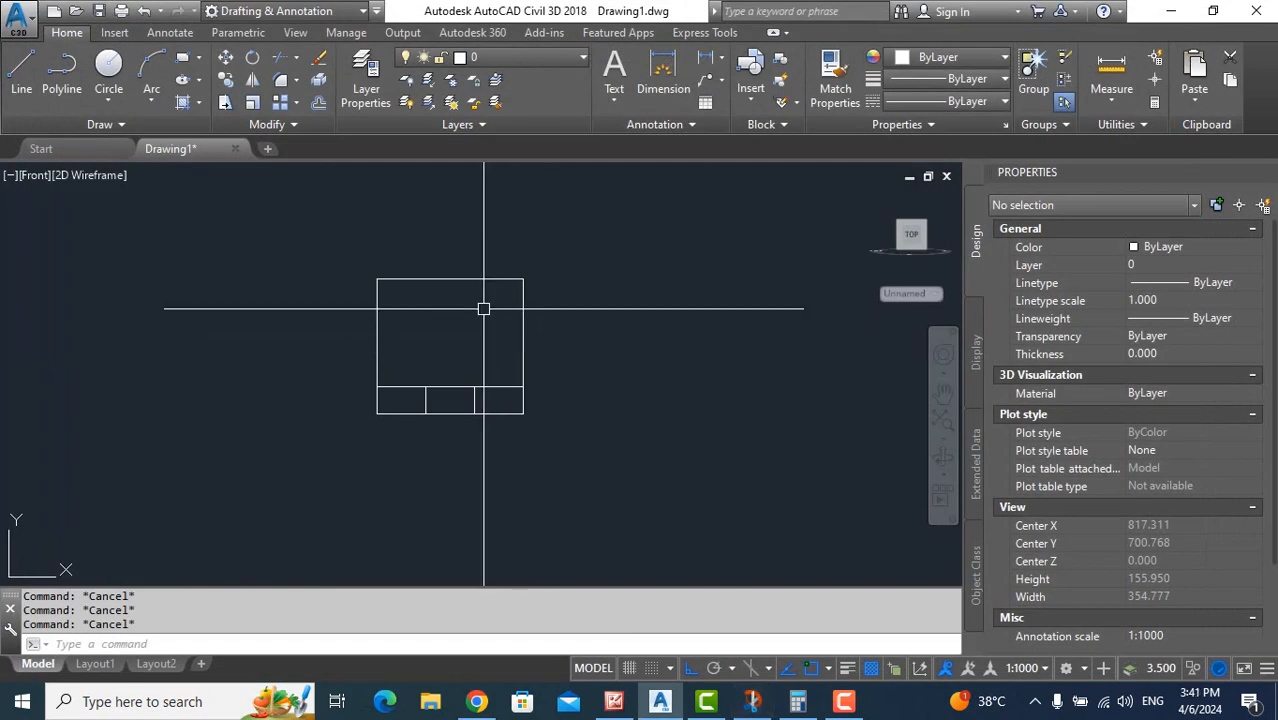
text(l)
key(Return)
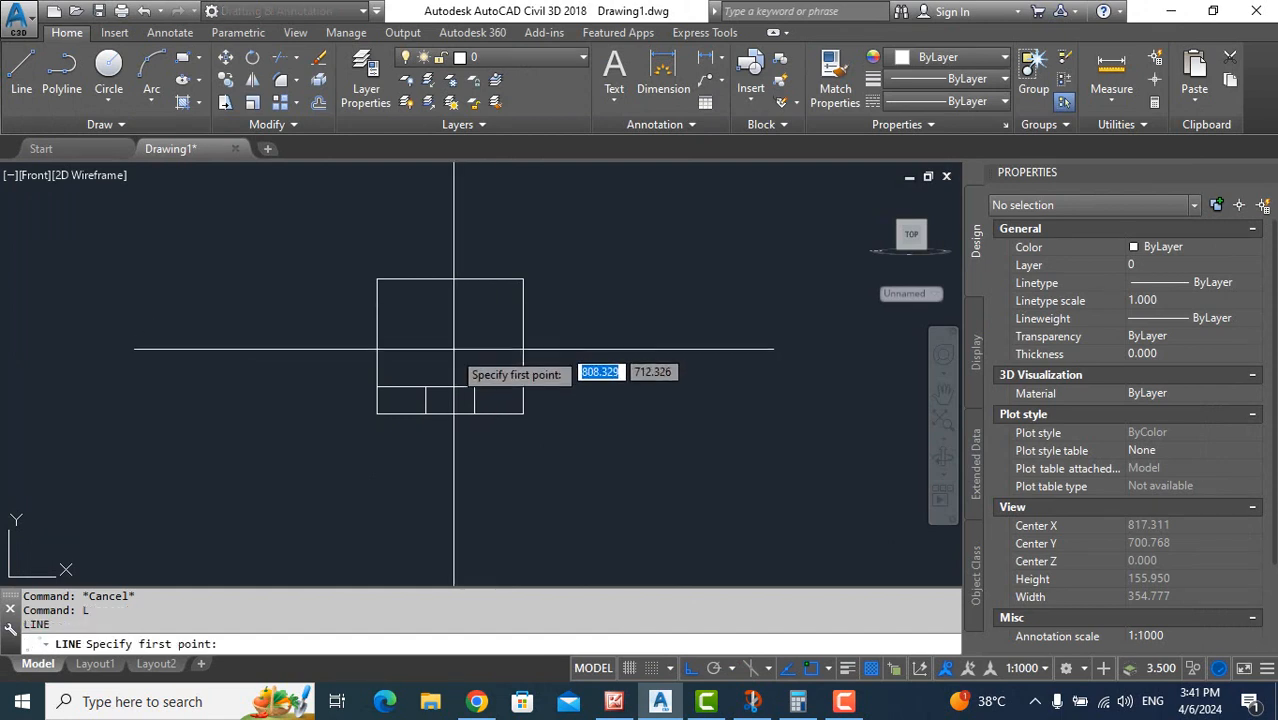
click(450, 386)
click(450, 279)
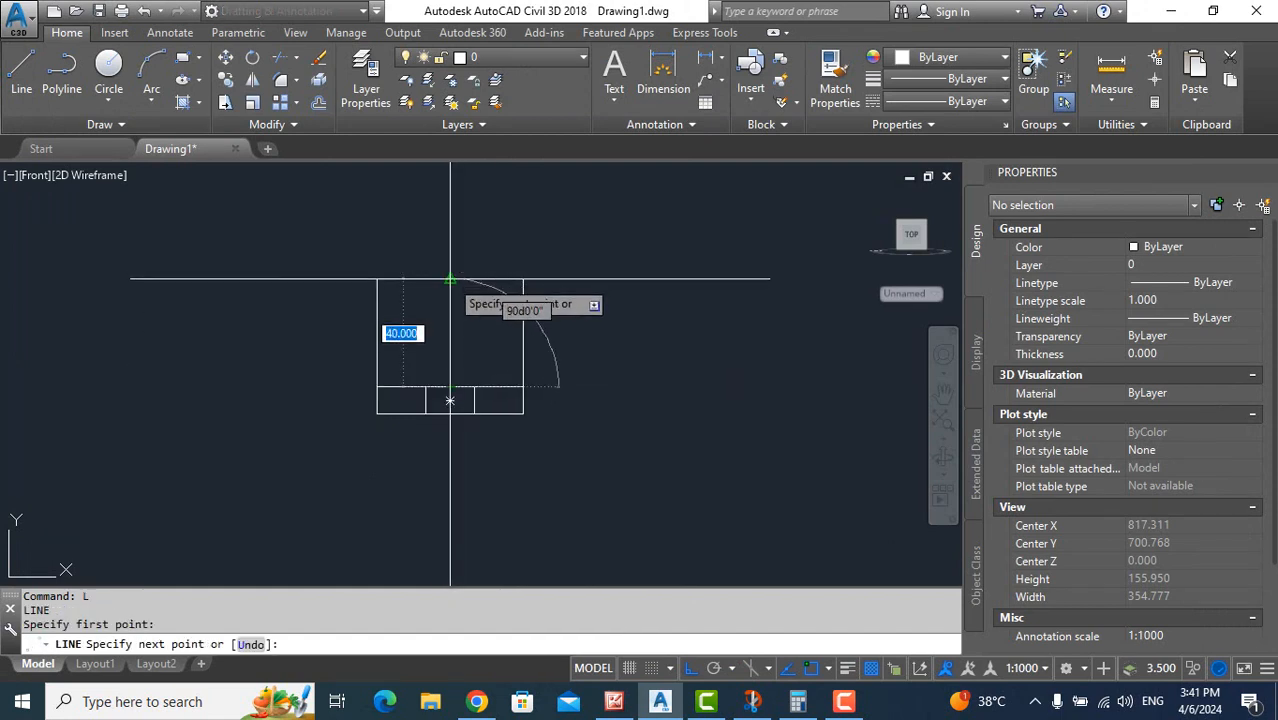
key(Escape)
Draw a horizontal centre line between the midpoints of the upper plate's left and right edges
key(Return)
click(377, 333)
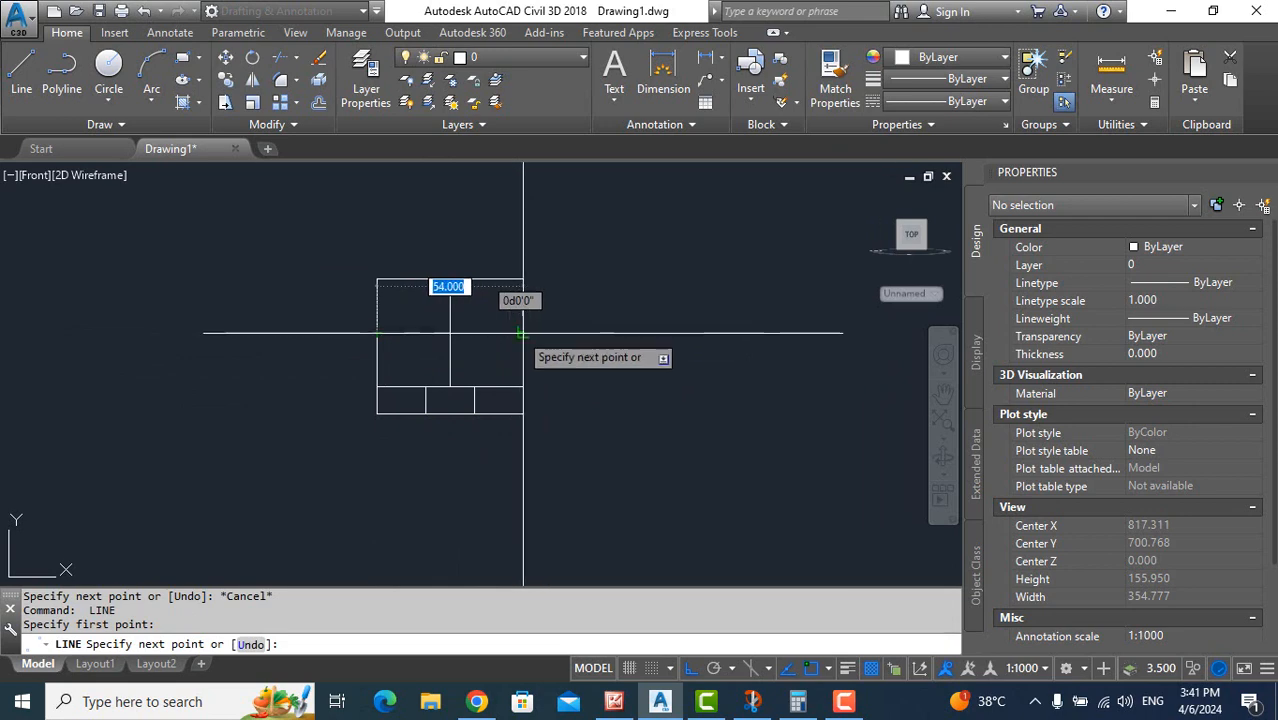
click(523, 333)
key(Escape)
key(Escape)
key(Escape)
key(Escape)
Offset the upper plate's horizontal centre line by 9 both above and below
text(o)
key(Return)
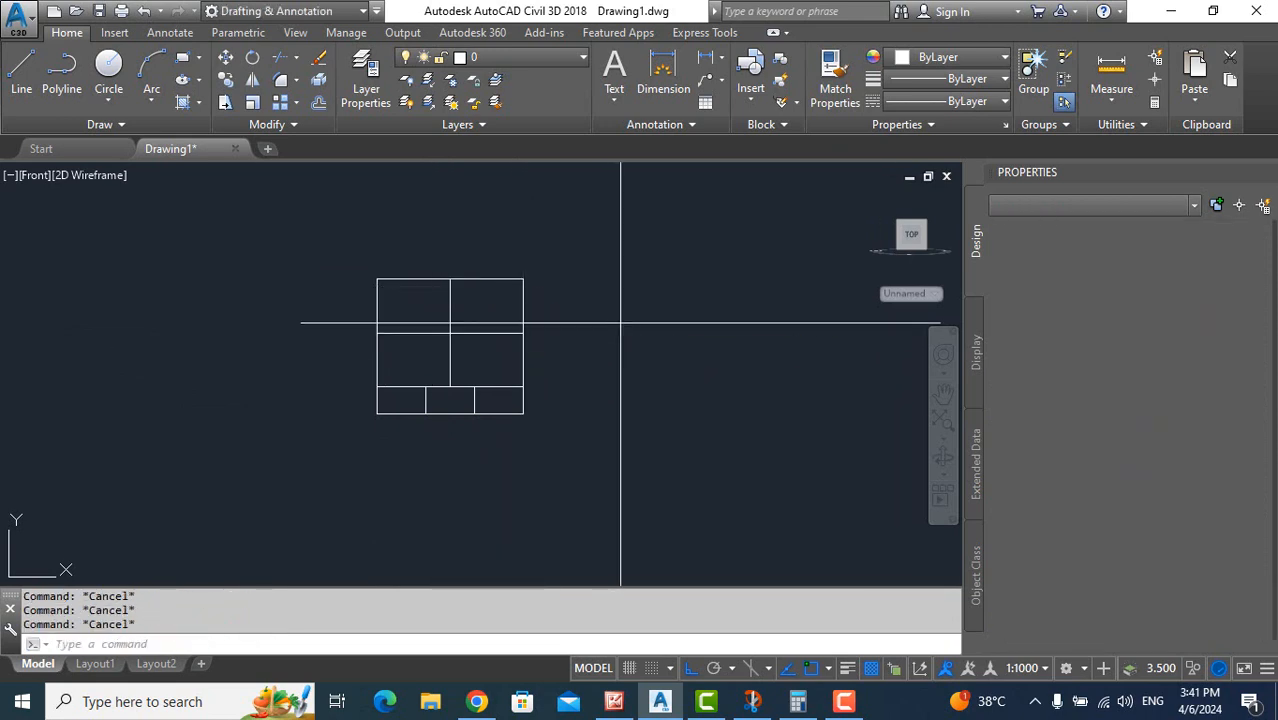
text(9)
key(Return)
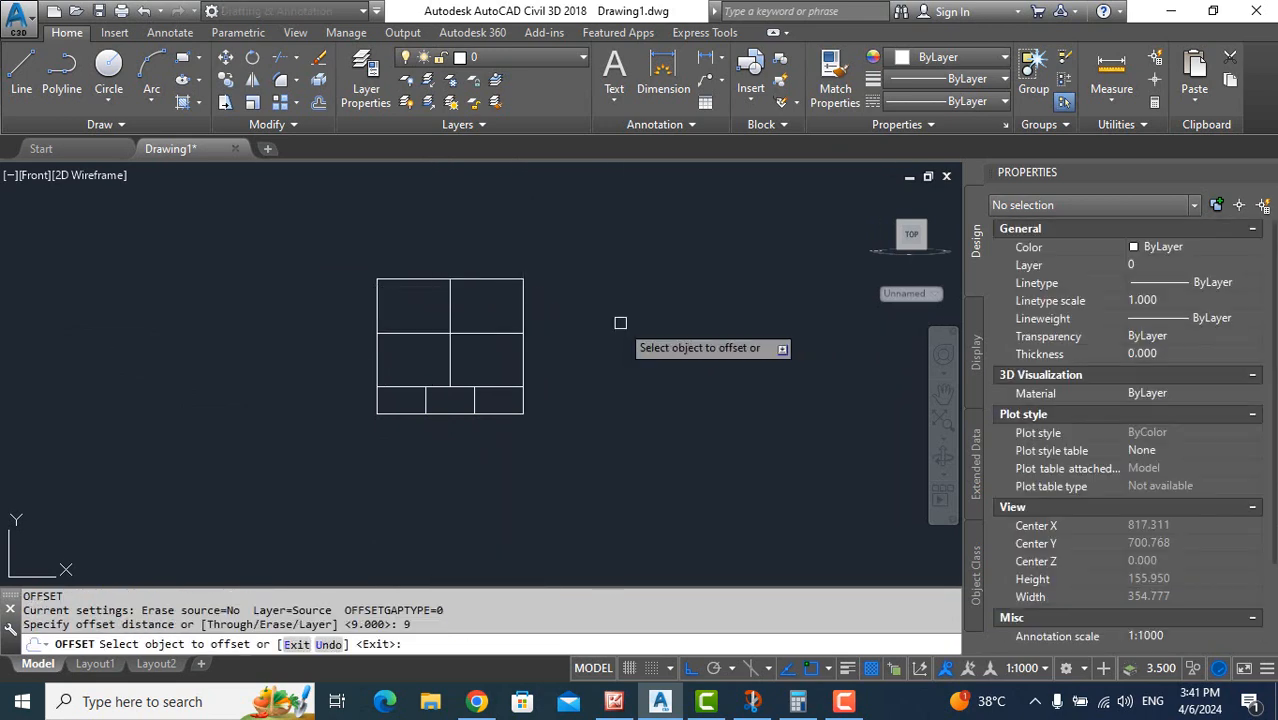
click(476, 333)
click(472, 295)
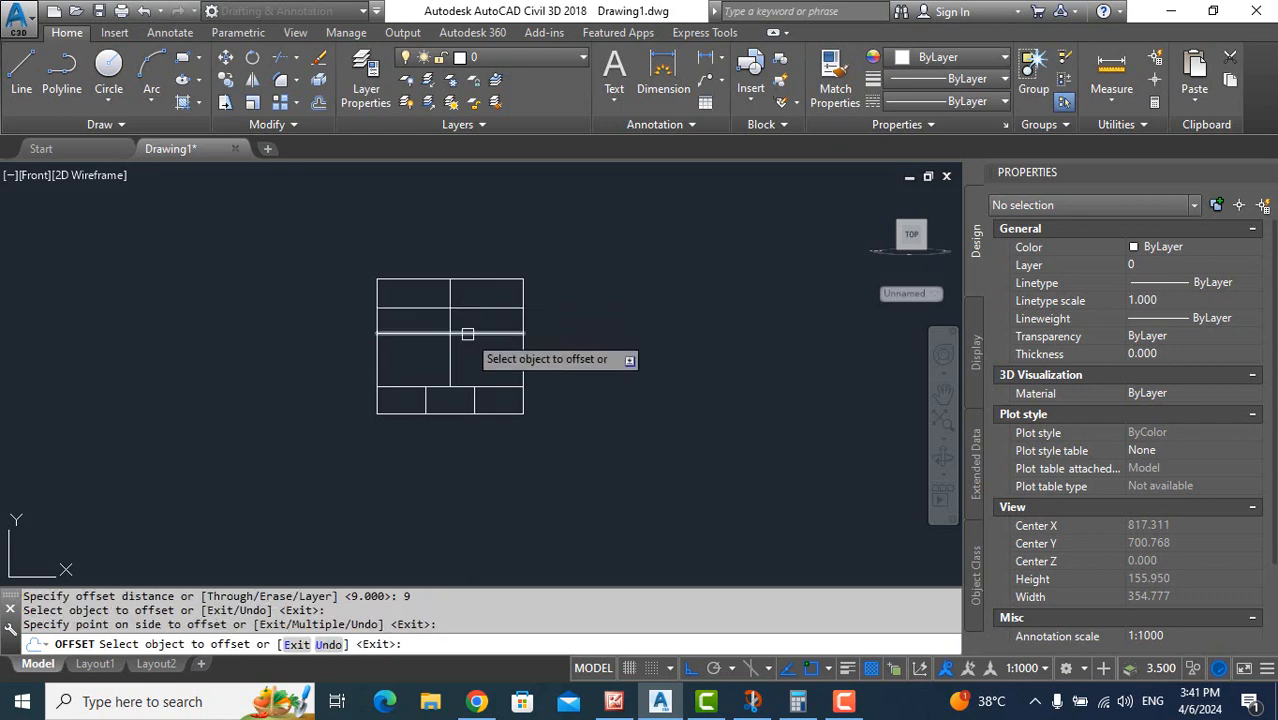
click(465, 333)
click(451, 373)
Offset the upper plate's vertical centre line by 9 to both sides
click(450, 349)
click(491, 350)
click(450, 325)
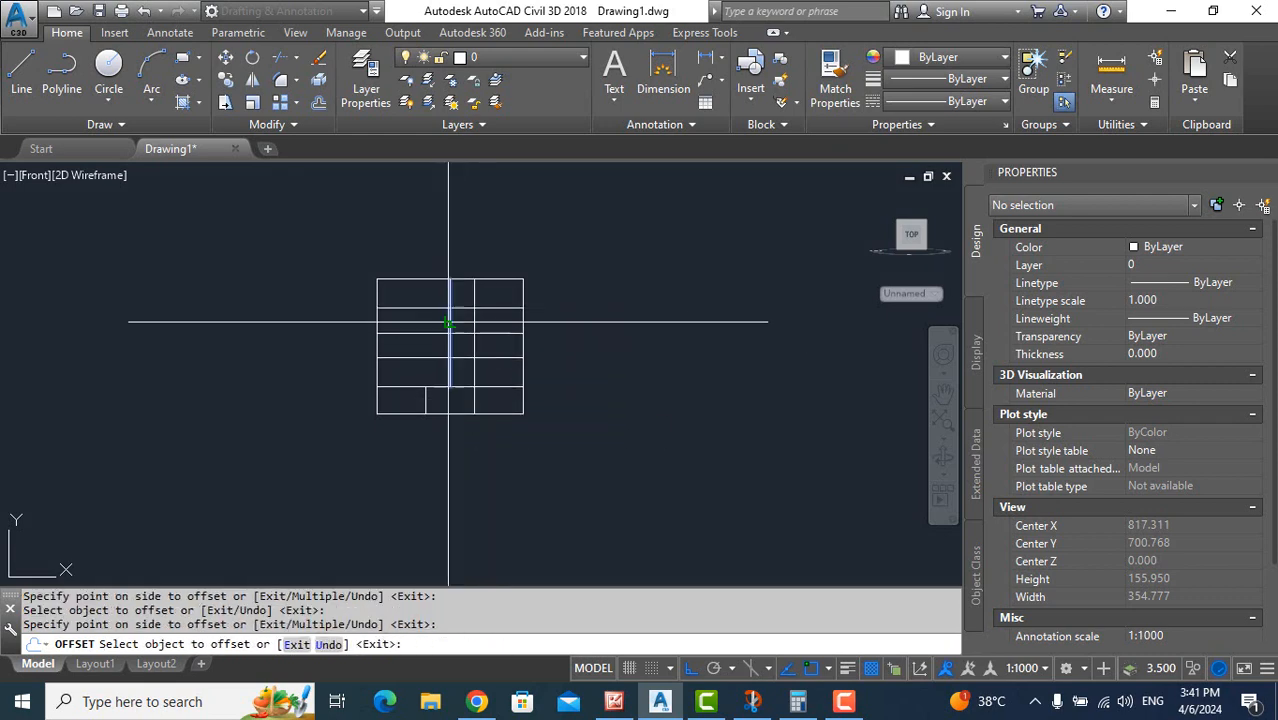
click(420, 340)
key(Escape)
key(Escape)
key(Escape)
Draw the square hole as an 18 by 18 rectangle between the intersections of the outer offset lines
text(rec)
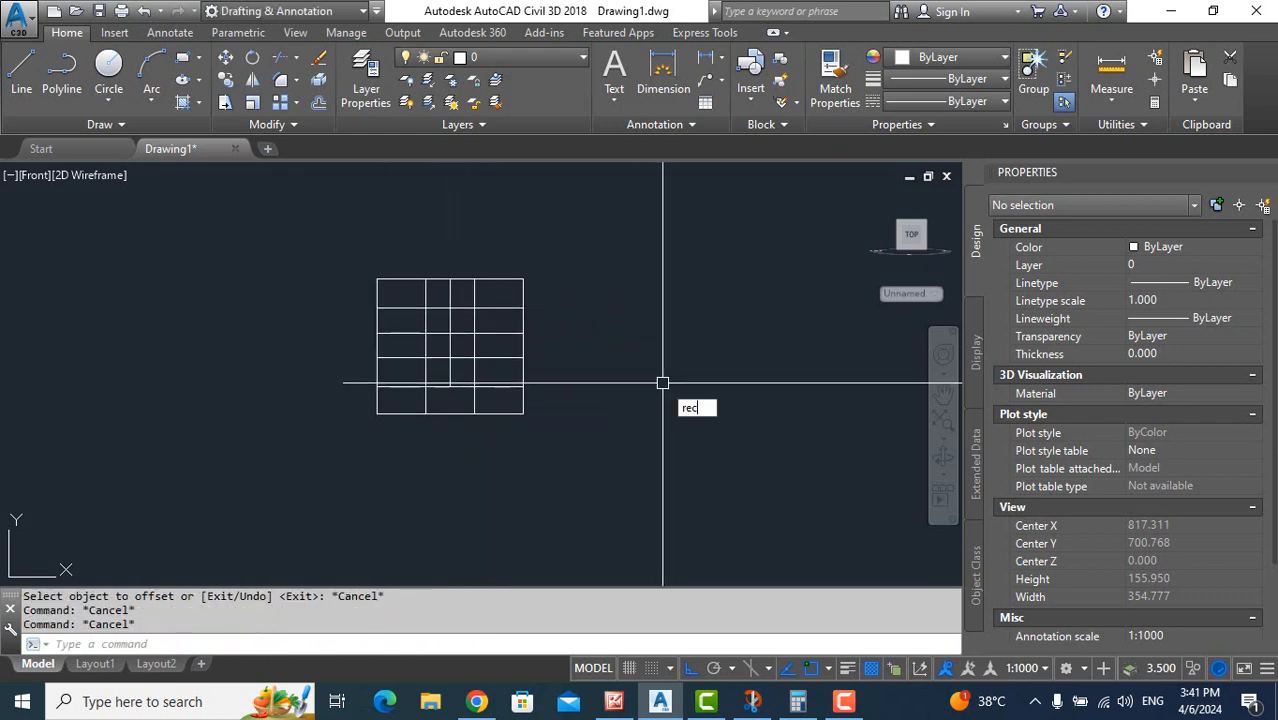
key(Return)
click(426, 307)
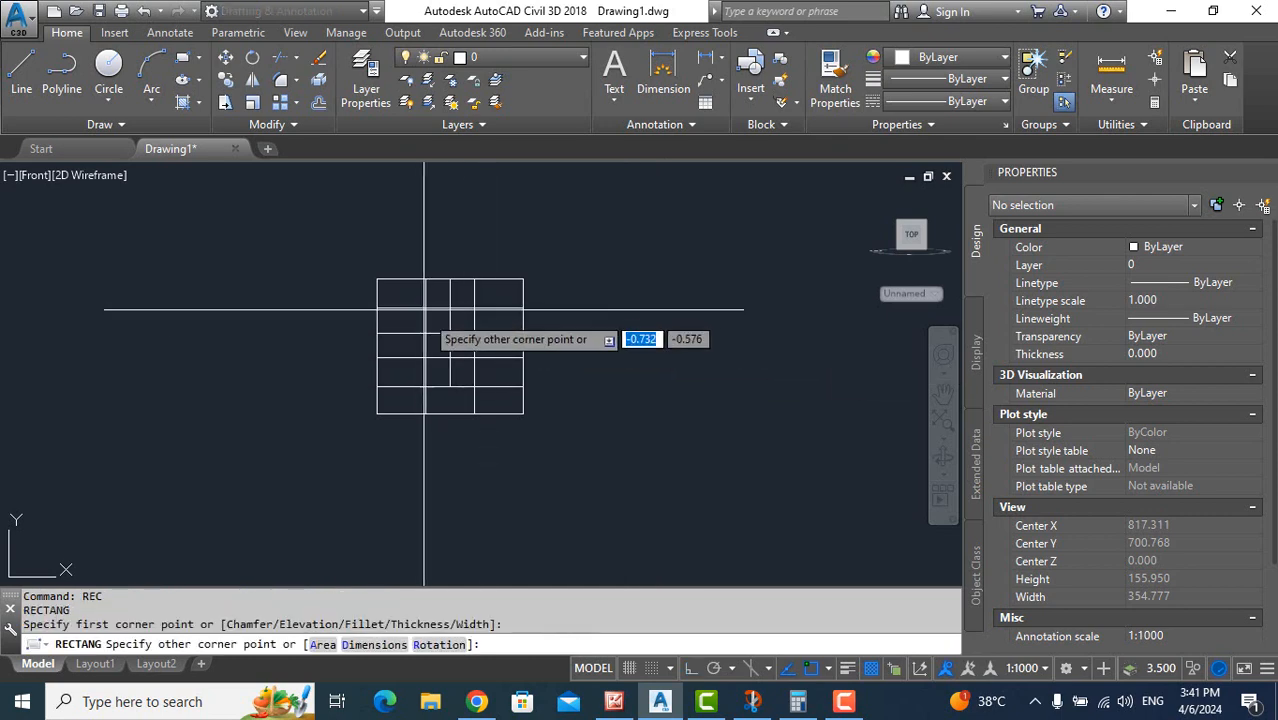
click(474, 358)
Erase the horizontal and vertical centre lines and their offset copies around the square hole
click(521, 312)
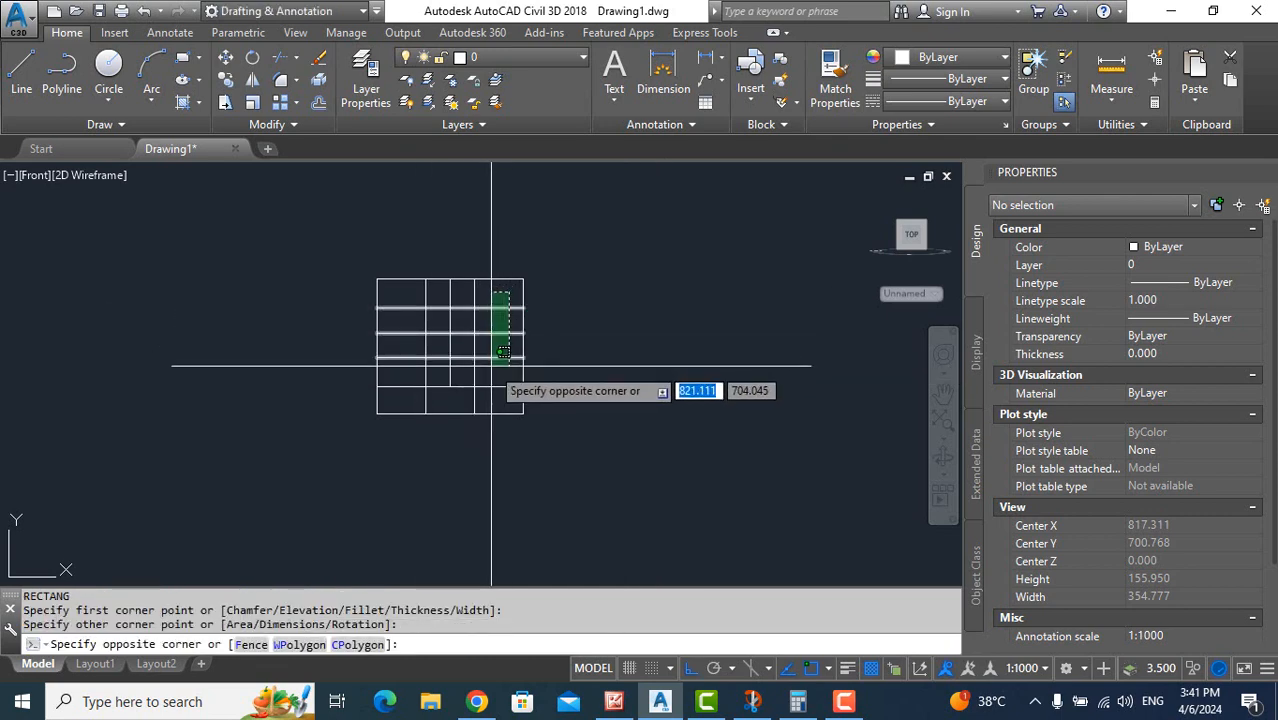
click(490, 366)
text(e)
key(Return)
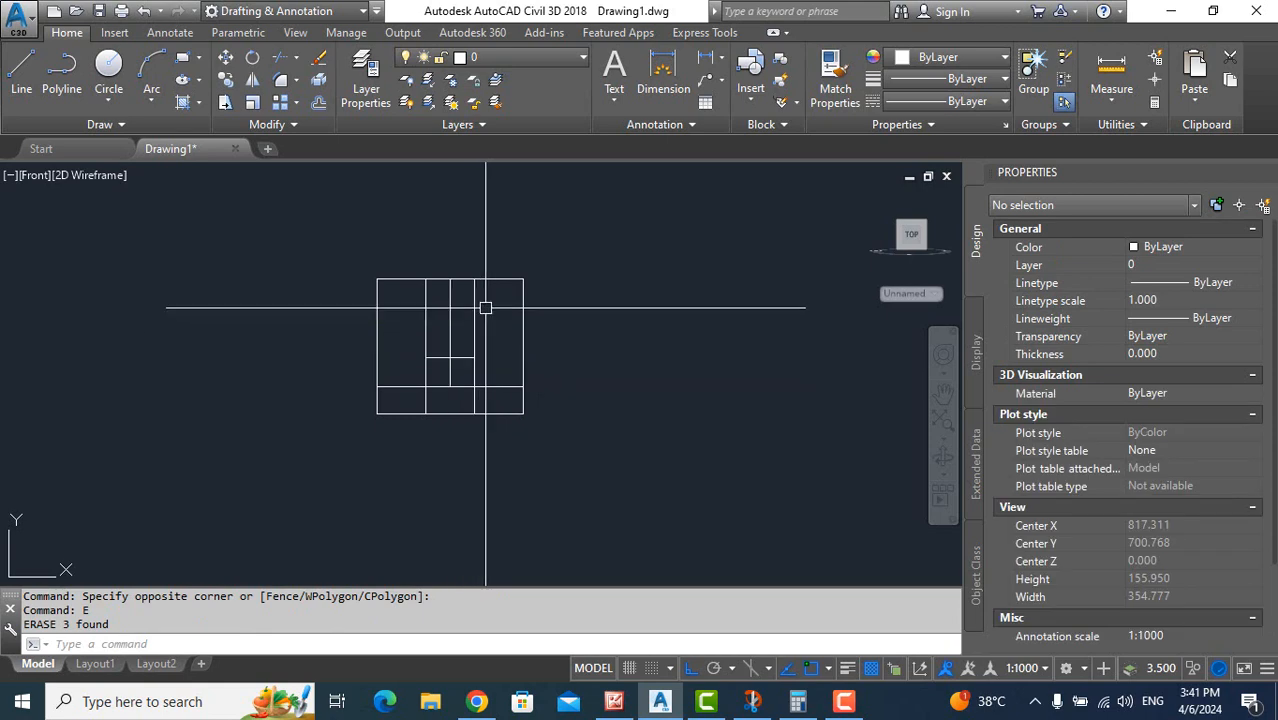
click(490, 300)
click(405, 291)
key(Return)
key(Escape)
key(Escape)
key(Escape)
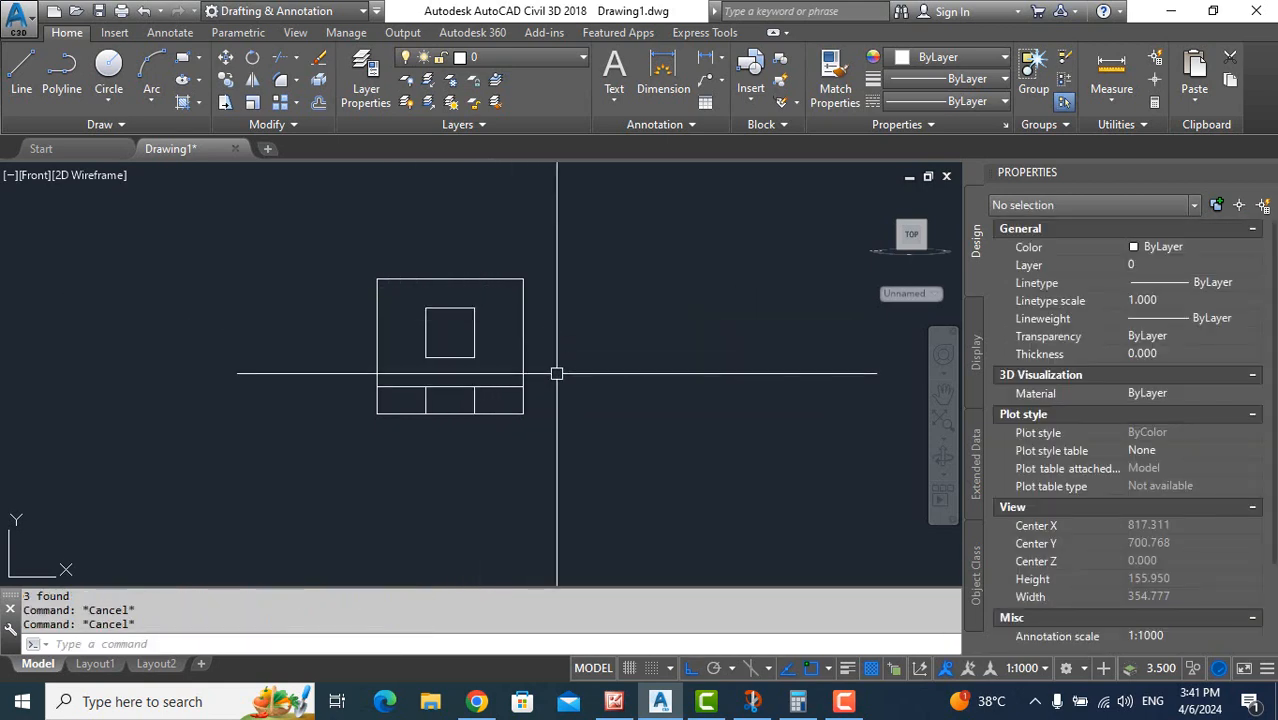
Switch the view to SE Isometric and check the bracket's depth dimensions in the reference drawing
click(37, 175)
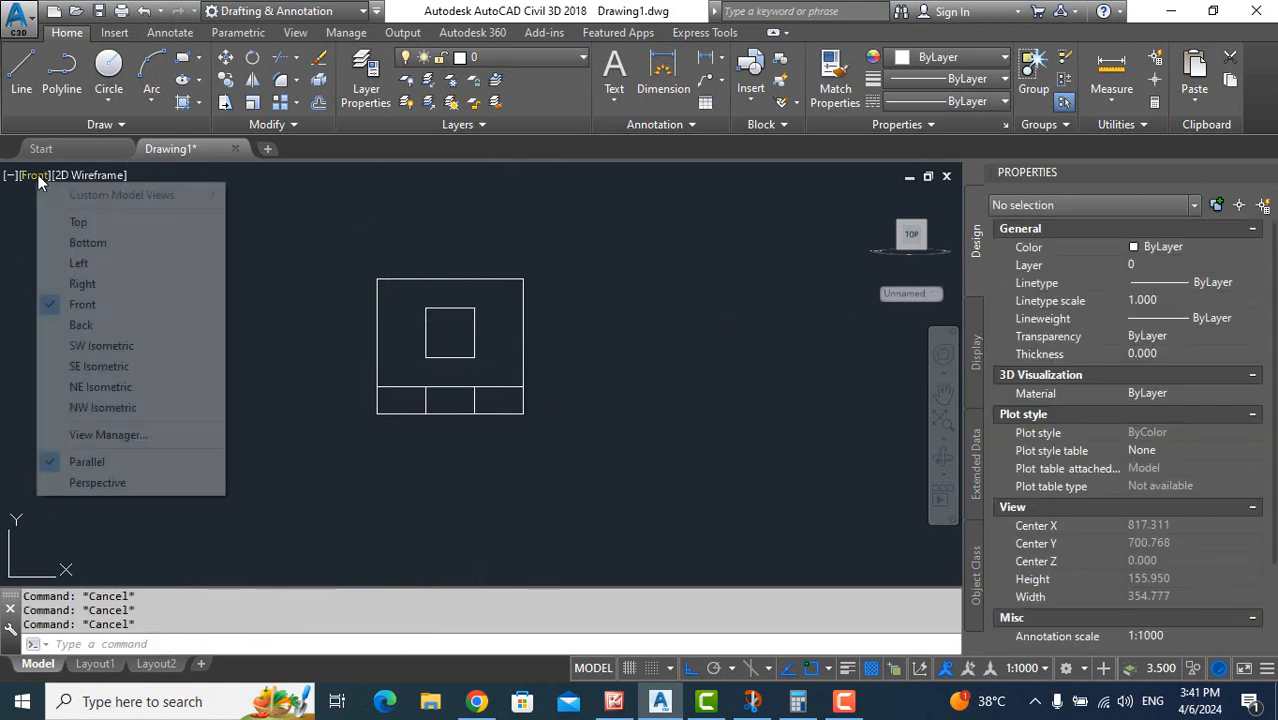
click(100, 366)
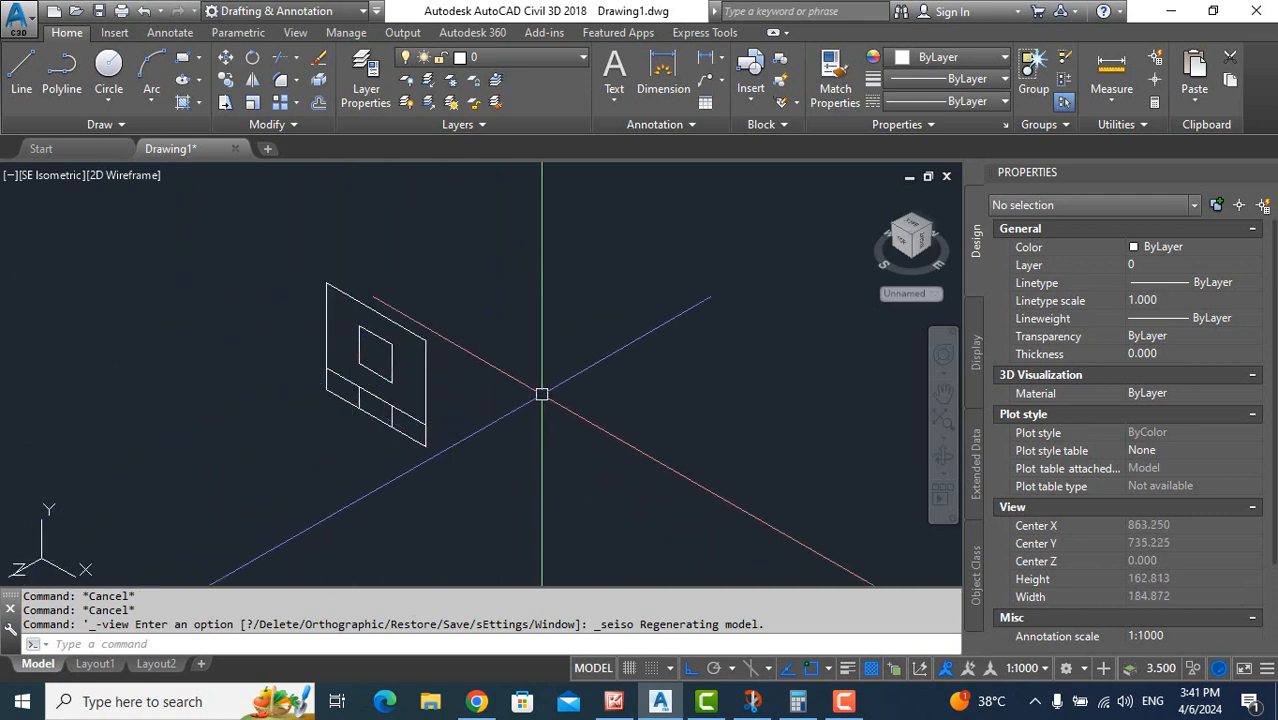
key(Escape)
key(Escape)
key(Escape)
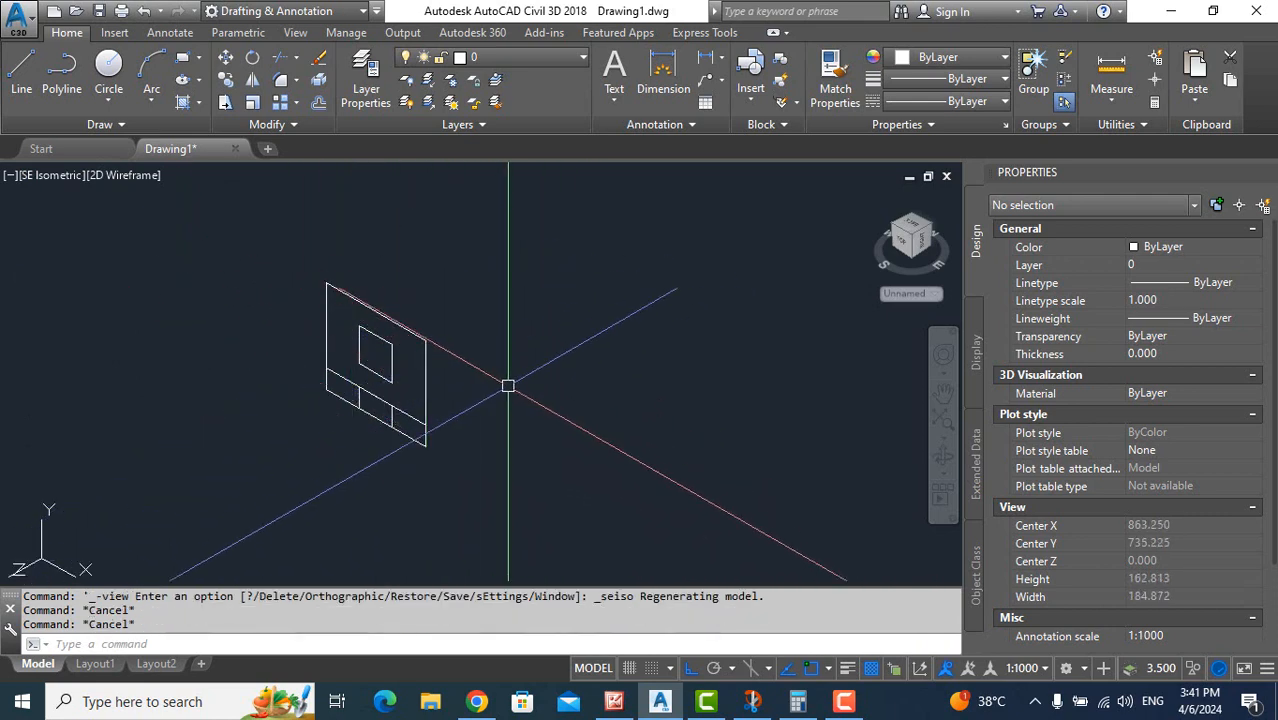
click(752, 702)
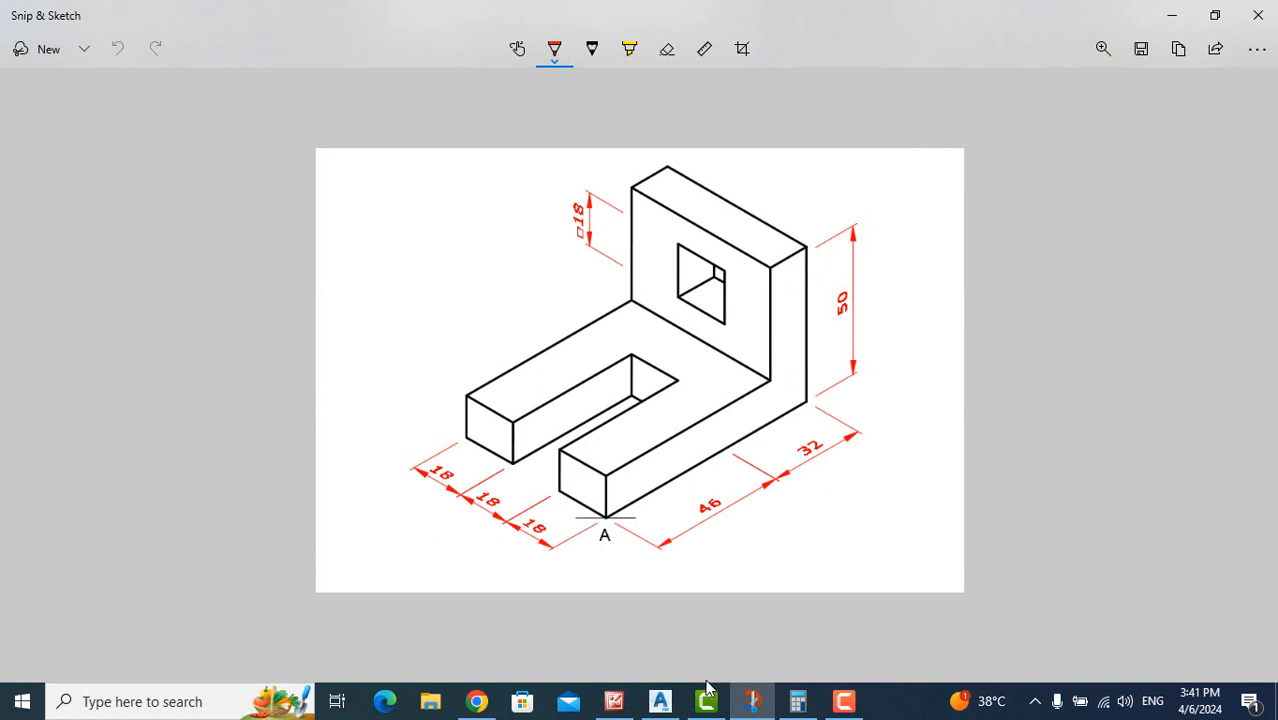
click(752, 702)
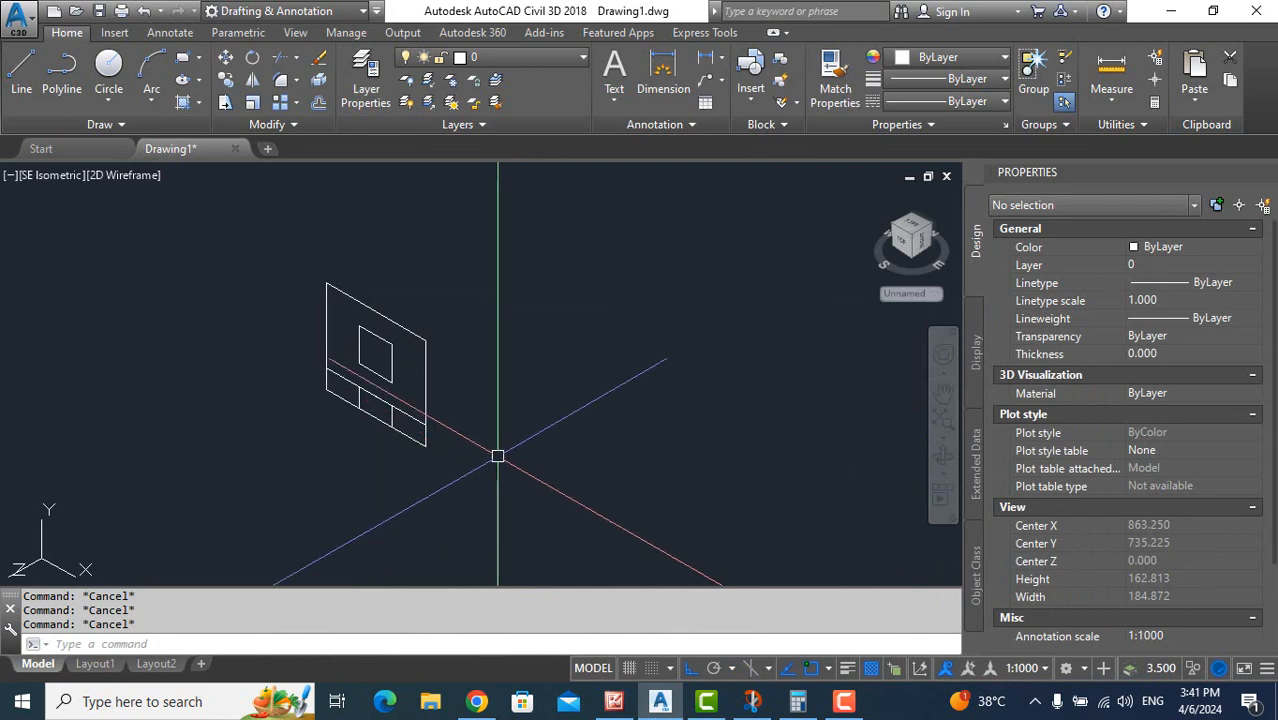
Draw side lines 78 back from the front view's lower right corner, 50 up, and forward to its upper right corner
text(l)
key(Return)
click(425, 460)
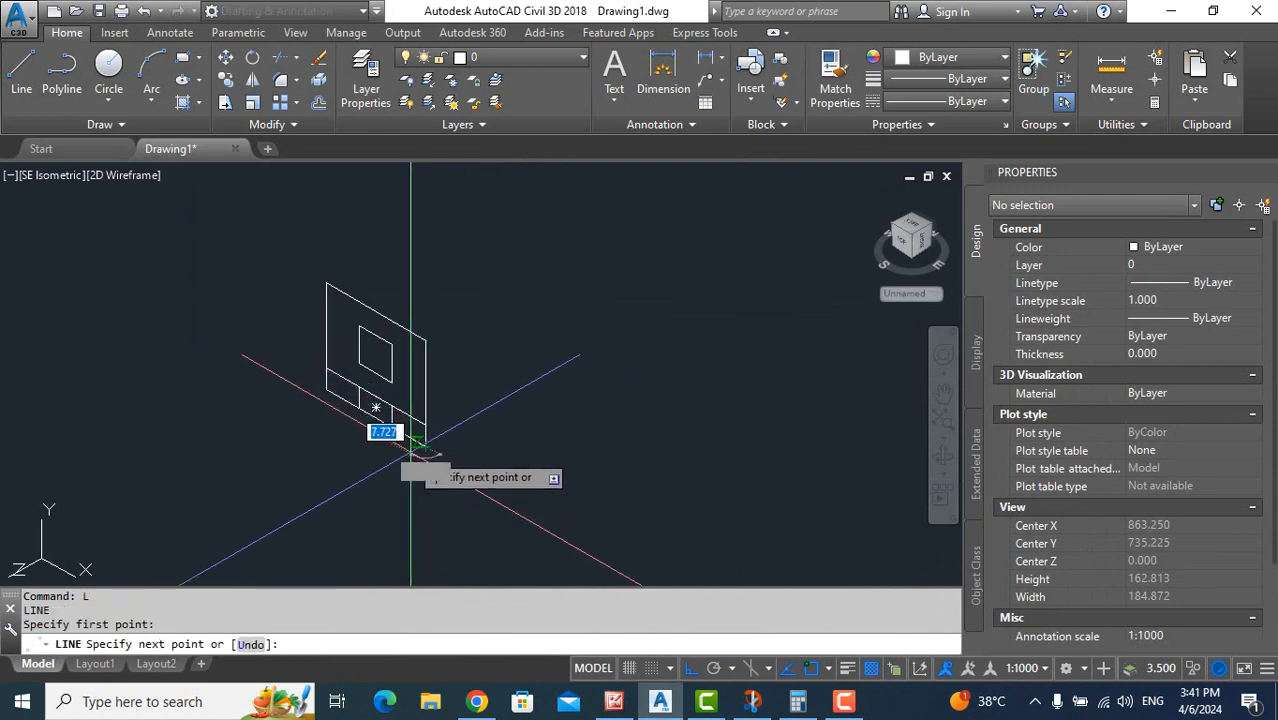
scroll(418, 442, down, 2)
text(78)
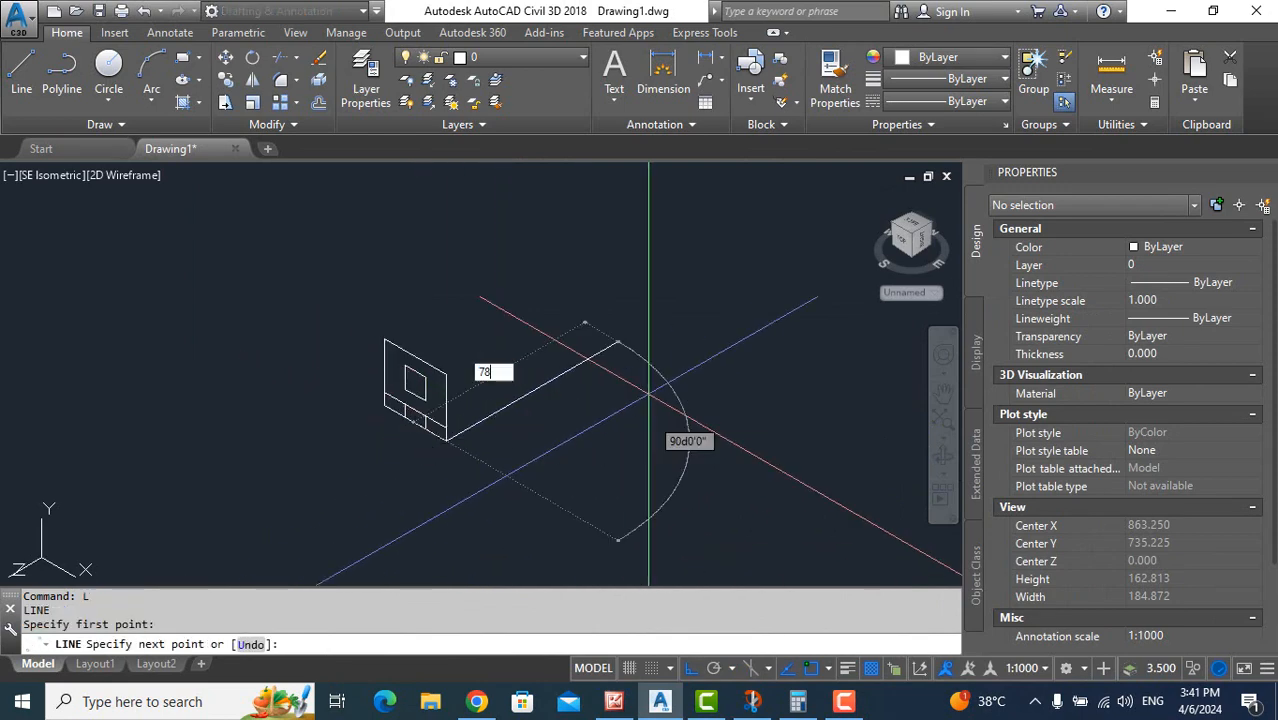
key(Return)
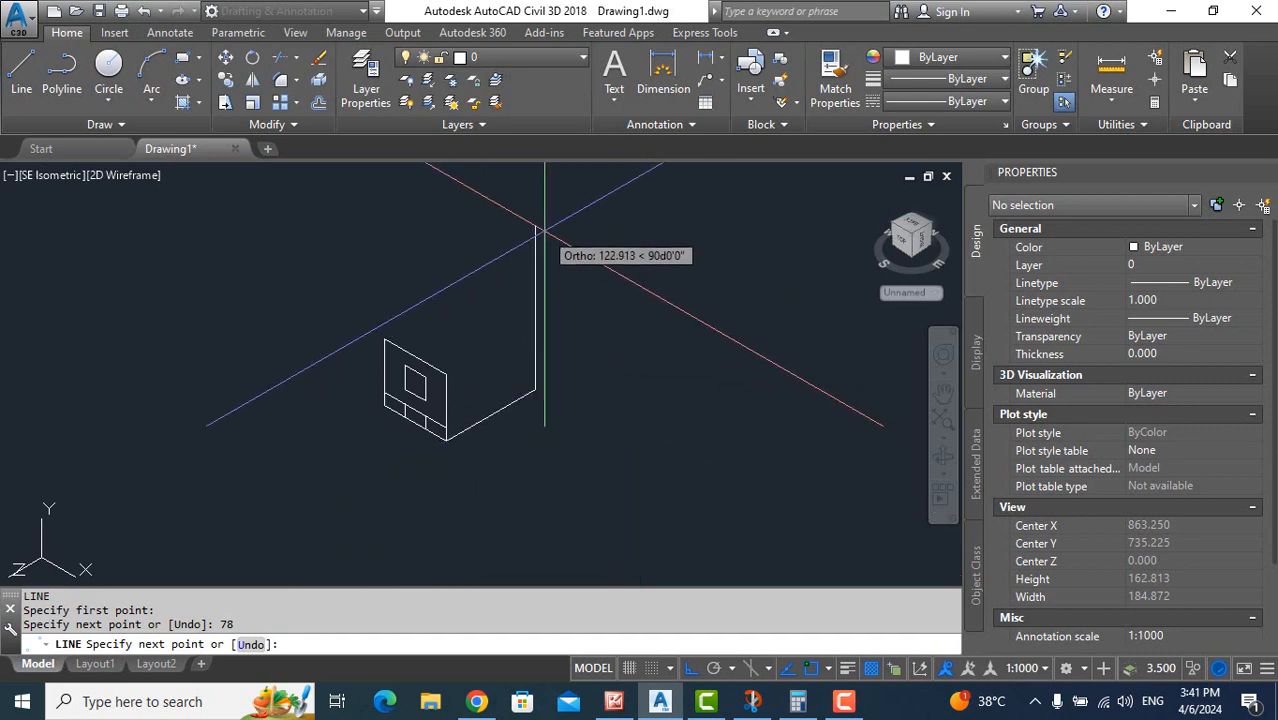
text(50)
key(Return)
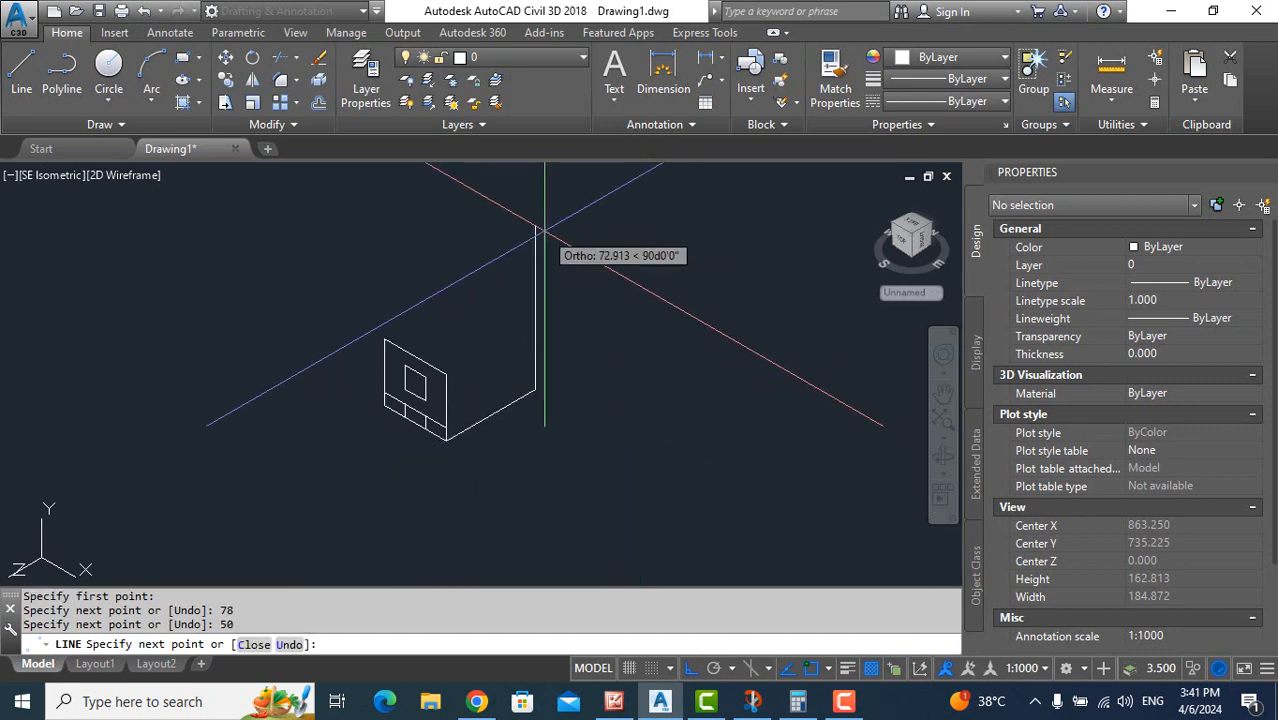
click(447, 376)
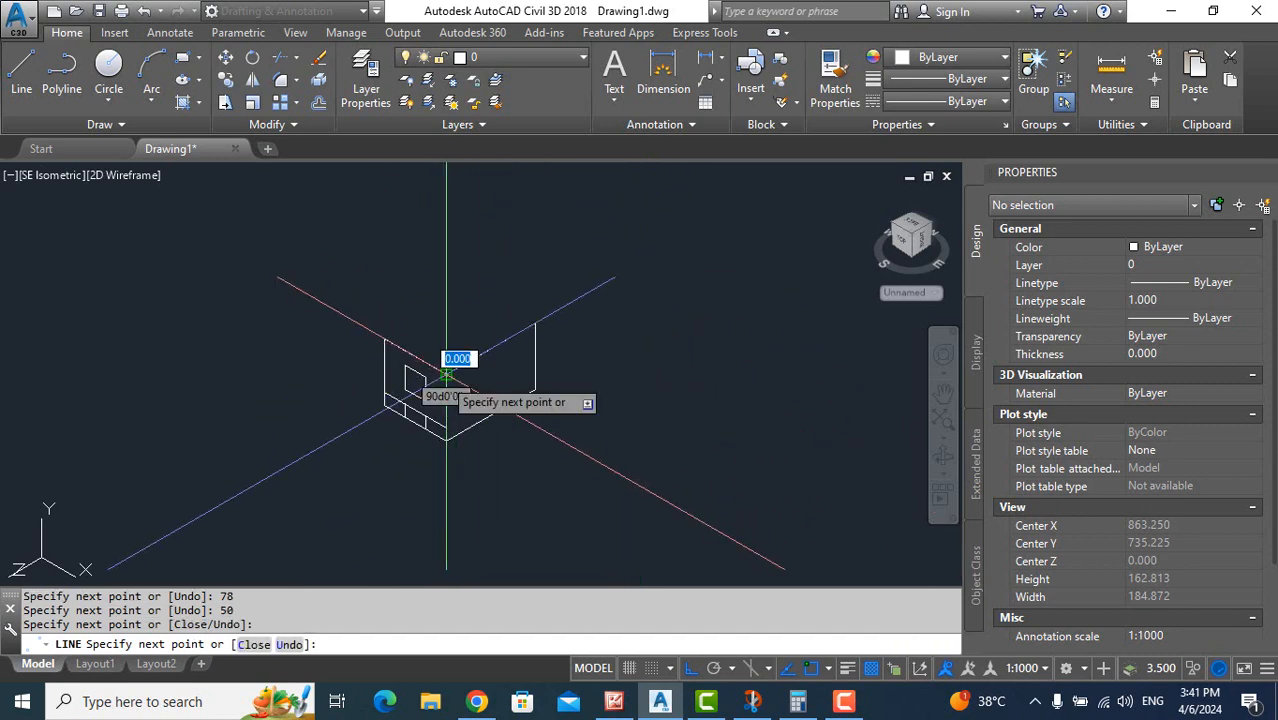
key(Escape)
Shorten the side profile's top line by moving its front endpoint 68 toward the back
scroll(528, 348, up, 2)
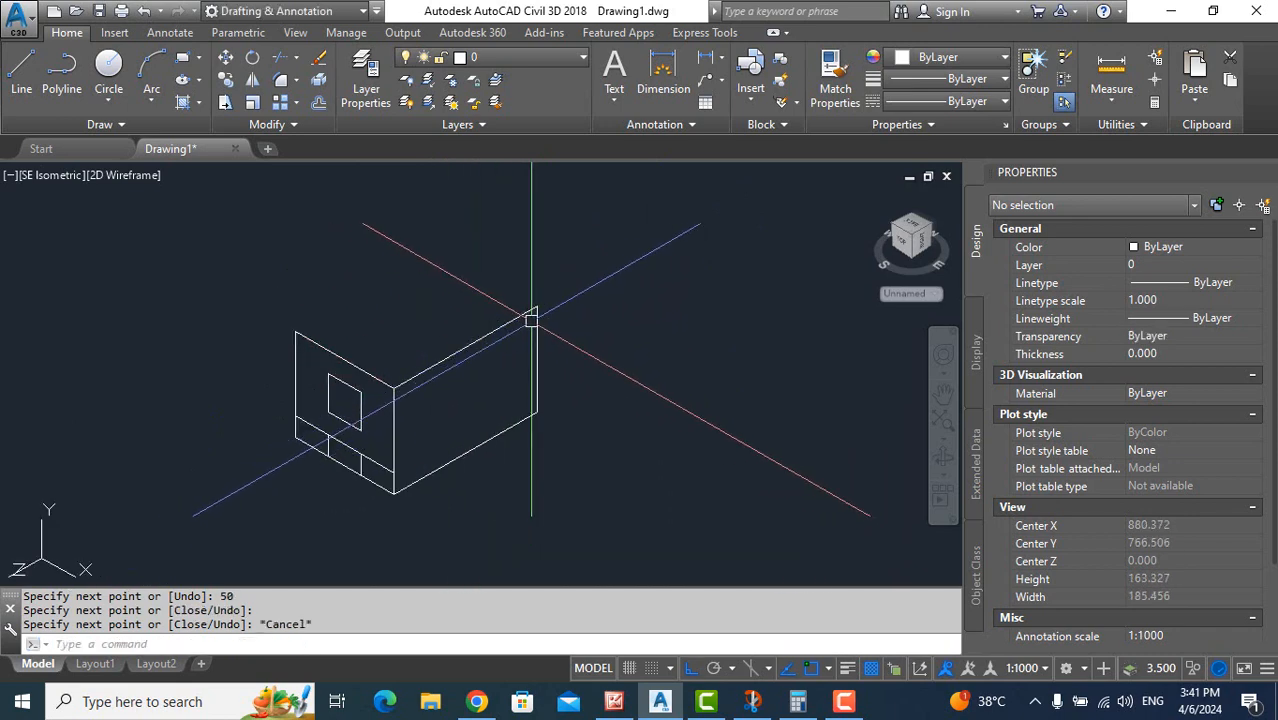
click(497, 325)
click(394, 387)
scroll(505, 345, up, 2)
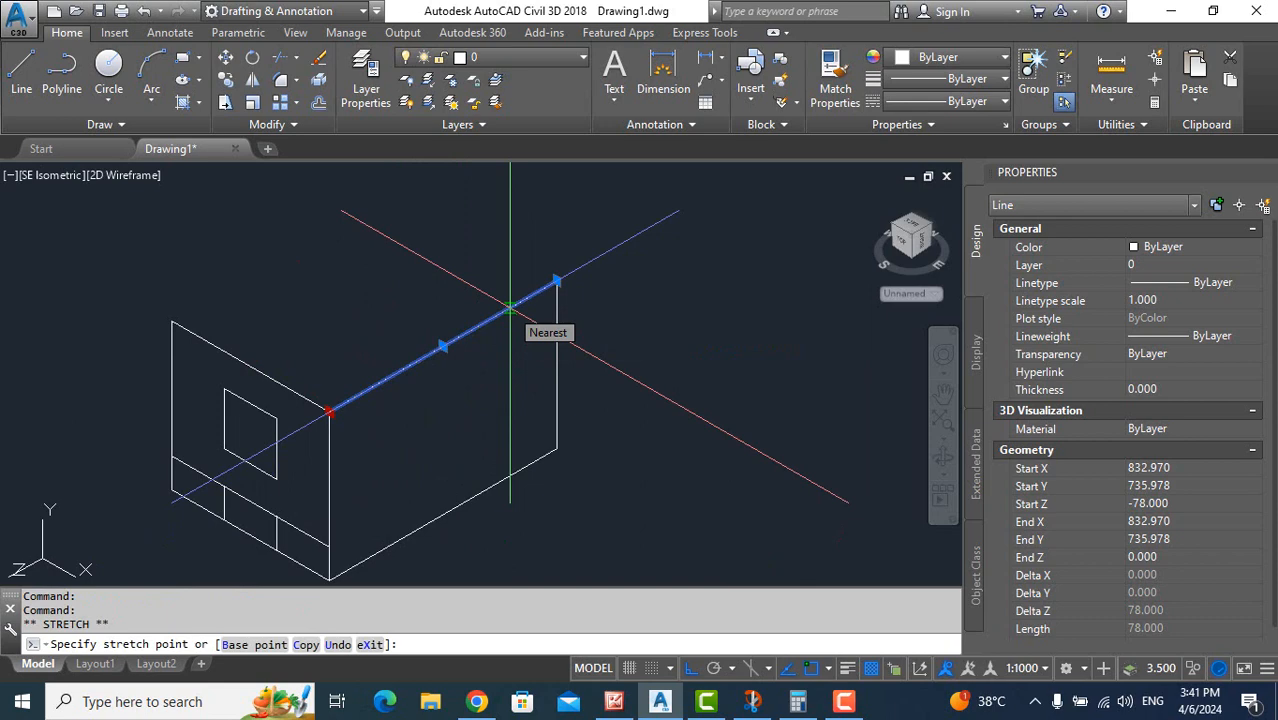
text(6)
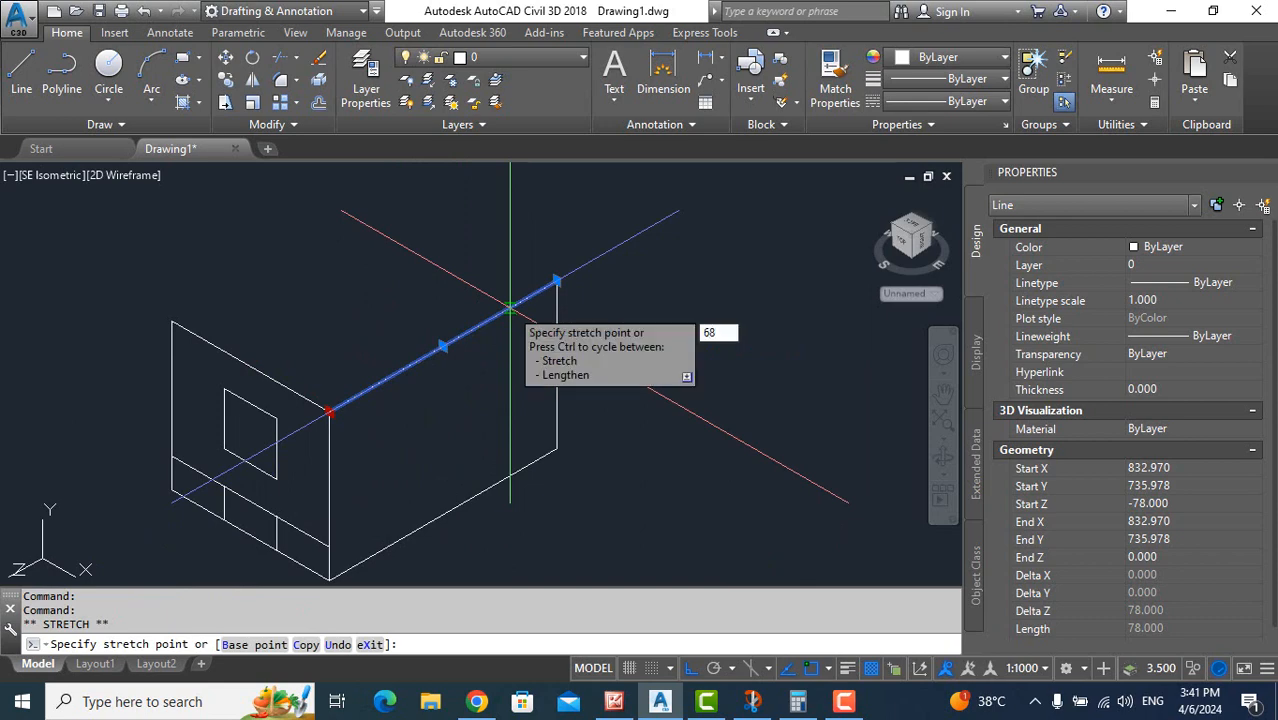
text(8)
key(Return)
key(Escape)
key(Escape)
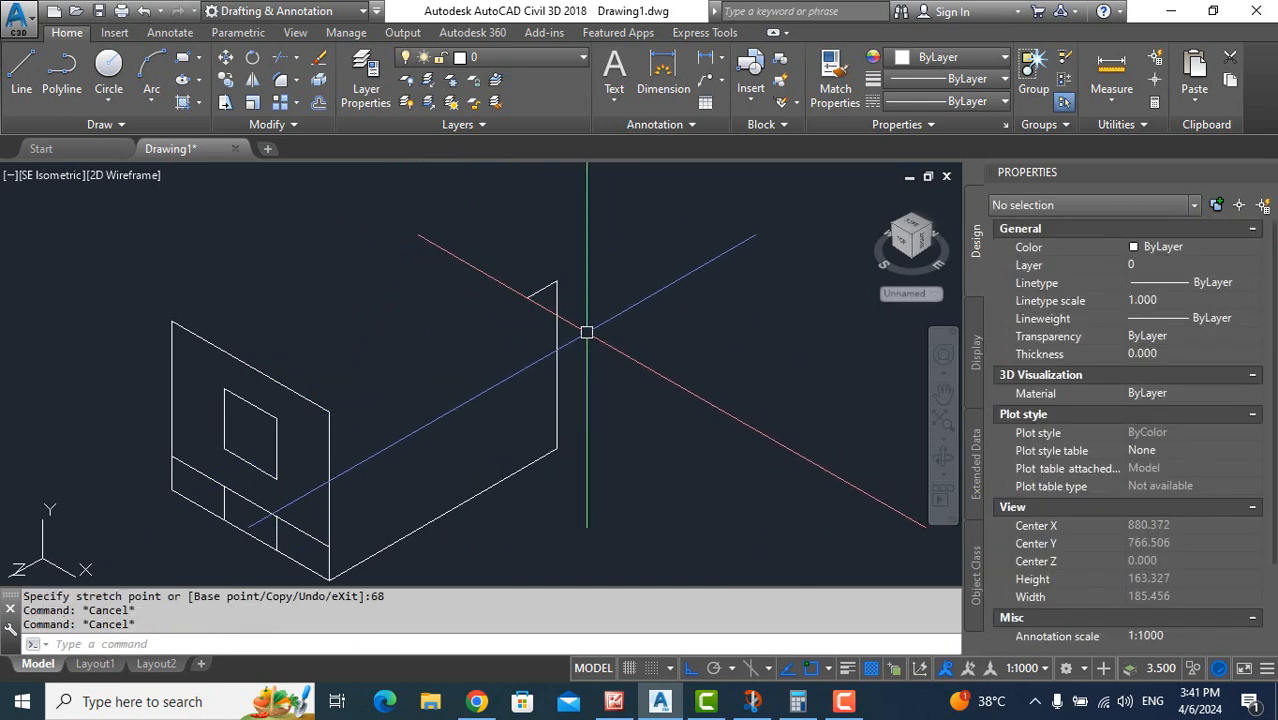
Draw a line 40 down from the shortened top line's front end, then forward to the base's upper right front corner
text(L)
key(Return)
click(530, 296)
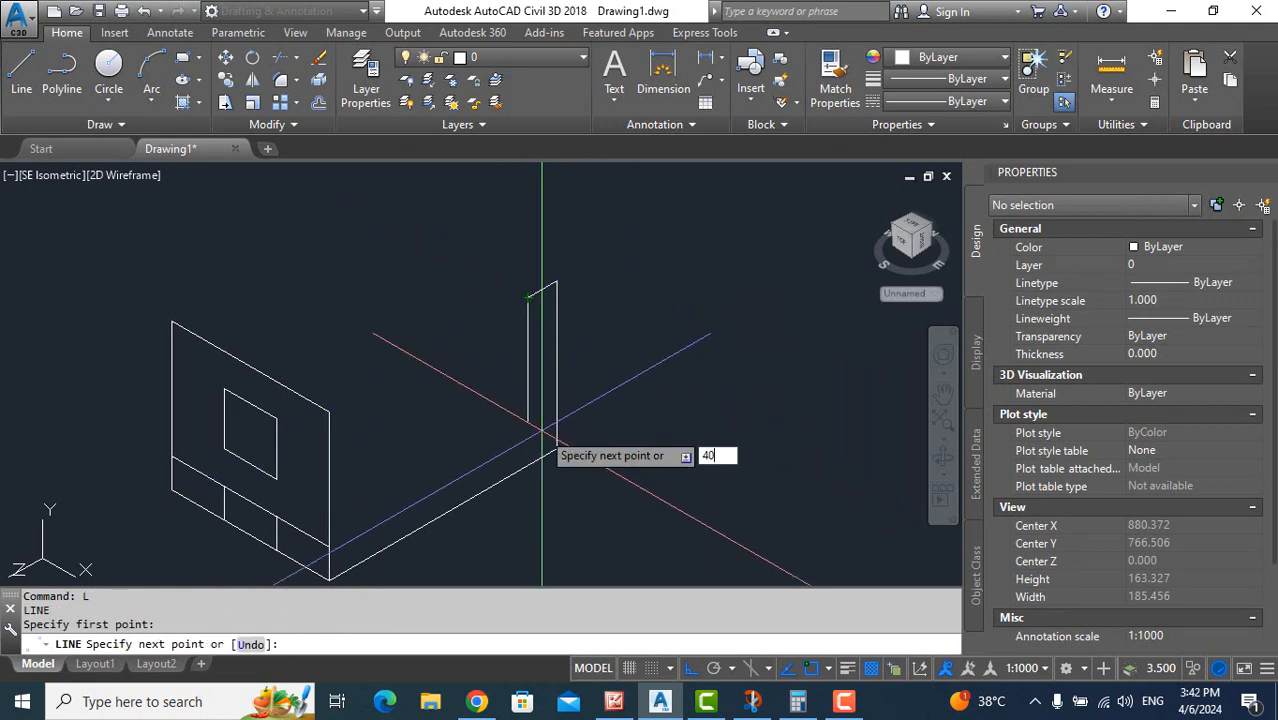
key(Return)
middle_drag(373, 485, 449, 316)
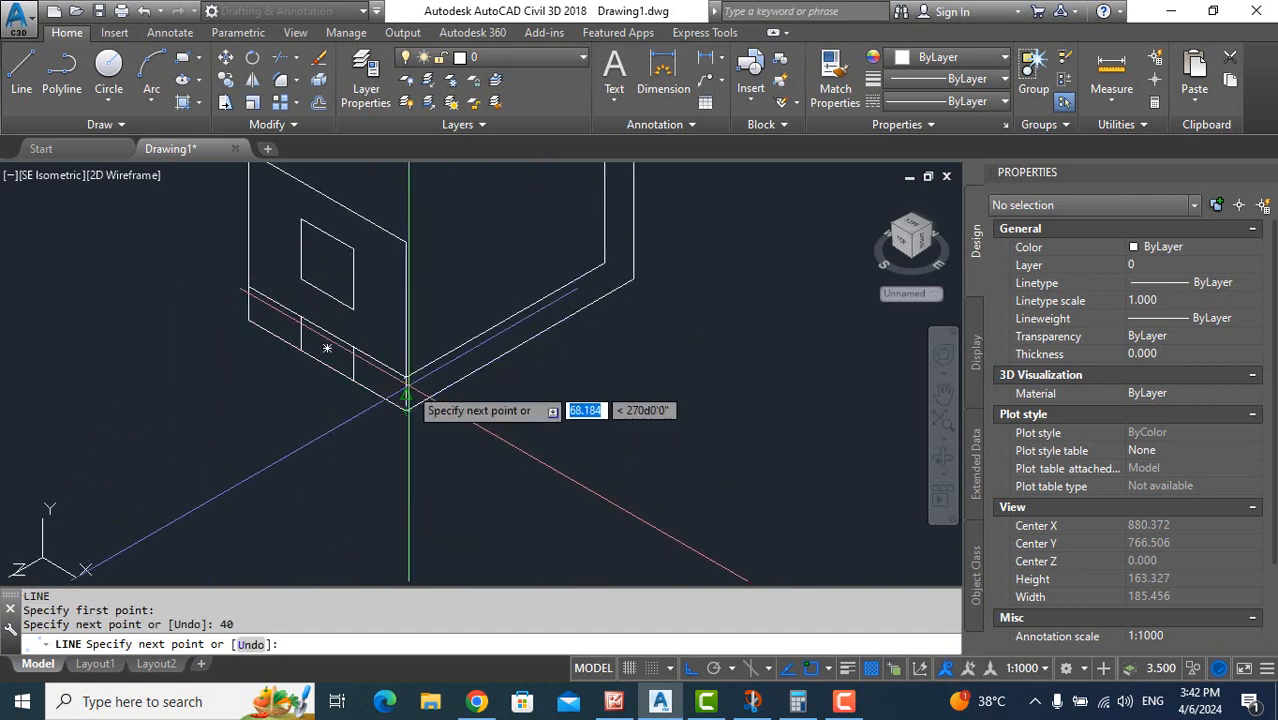
click(406, 378)
key(Escape)
scroll(350, 428, down, 3)
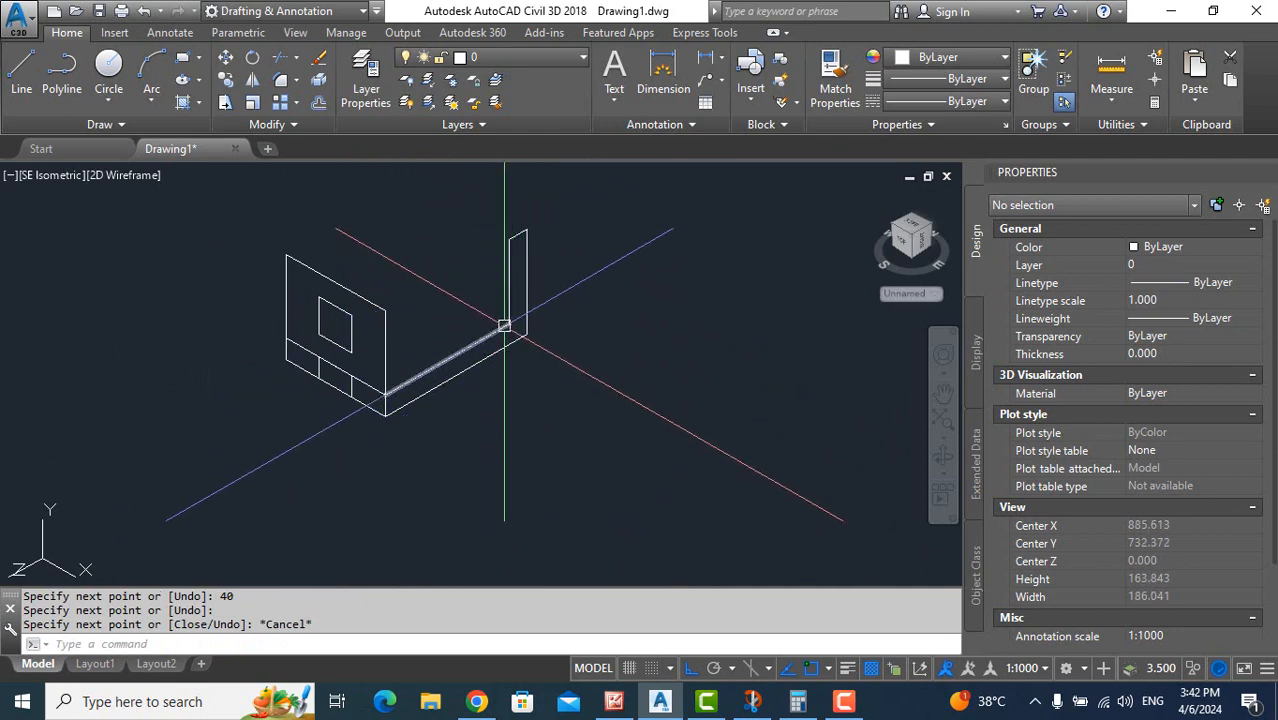
key(Escape)
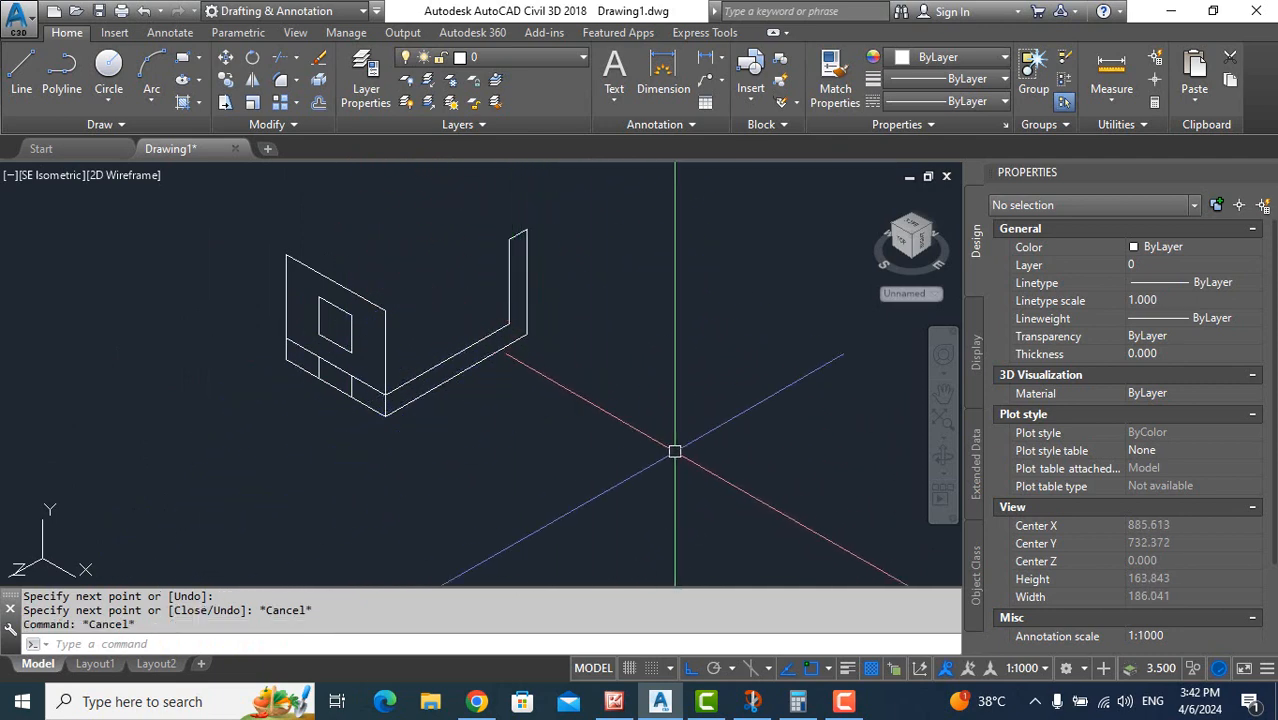
Draw the upright's top outline from the side profile's rear top corner: 54 left, 10 forward, and back across to its front top corner
click(753, 701)
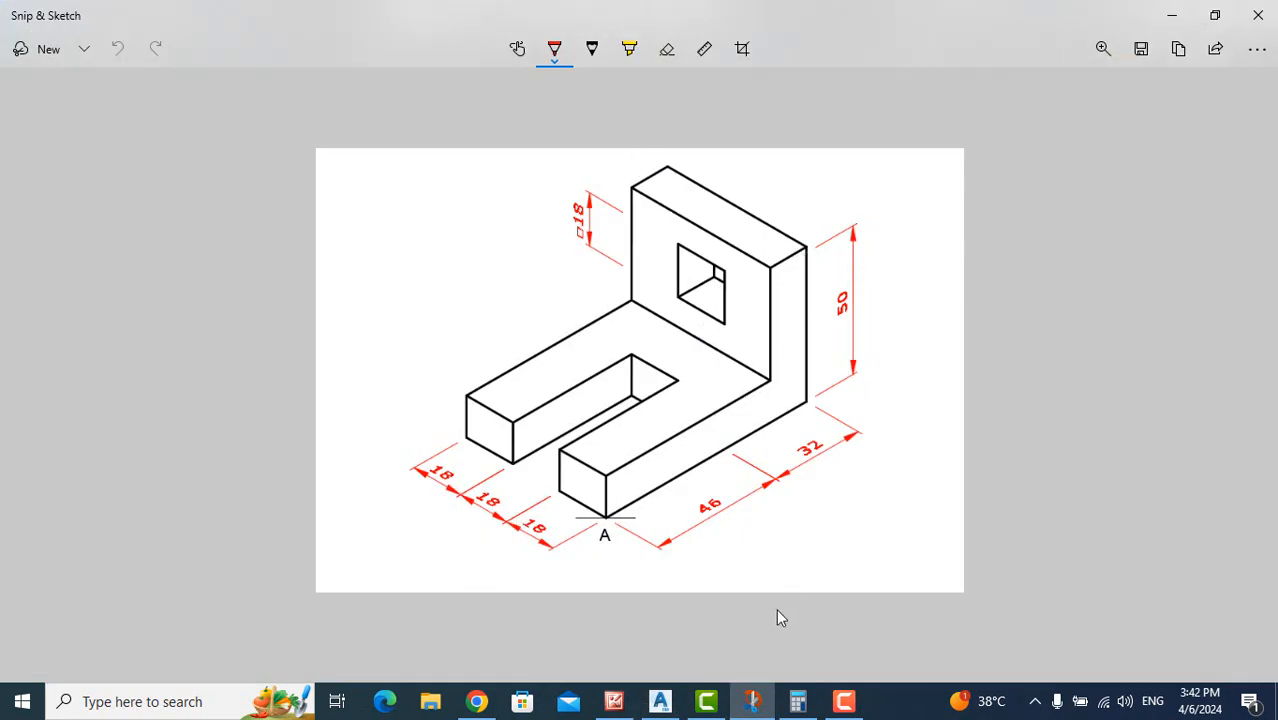
click(753, 703)
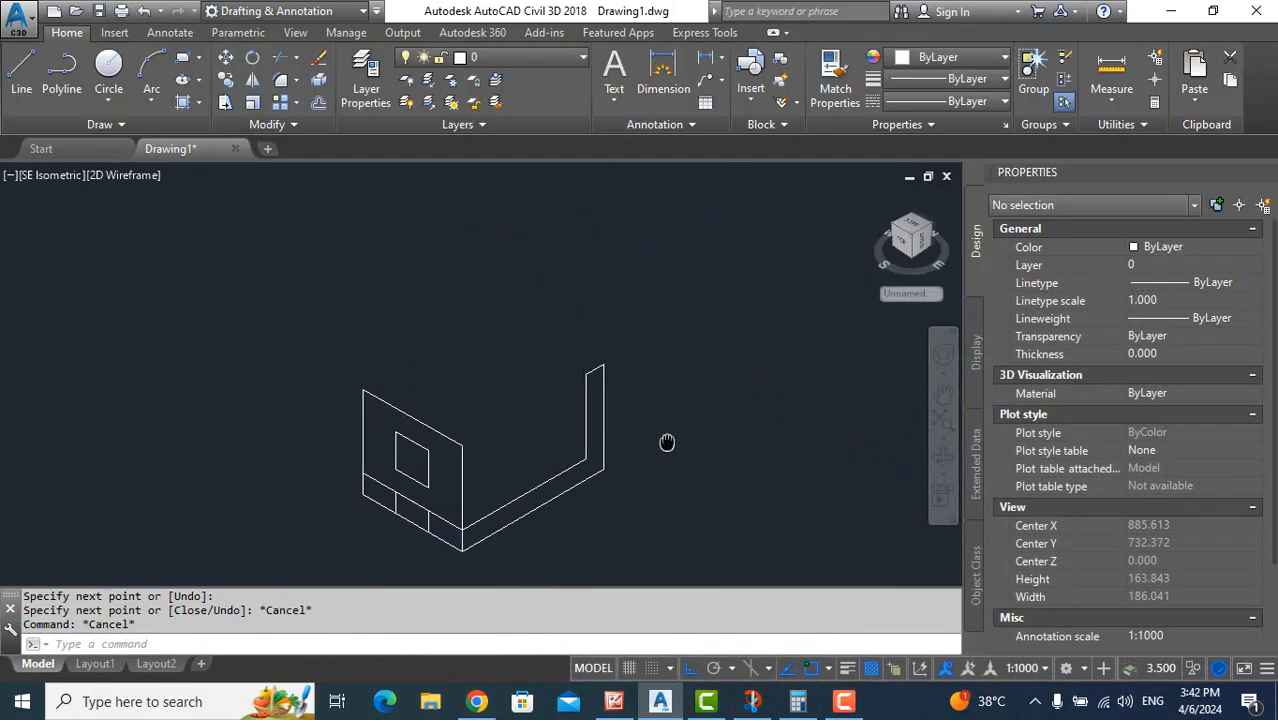
text(l)
key(Return)
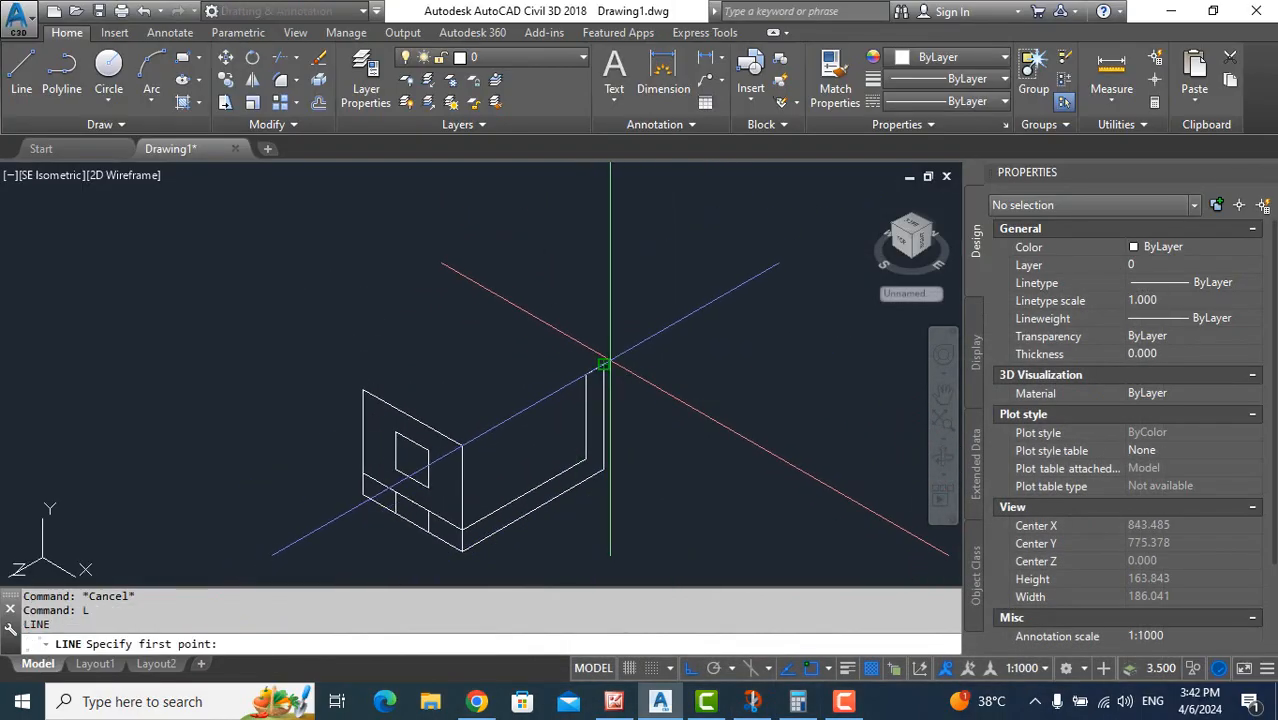
click(595, 357)
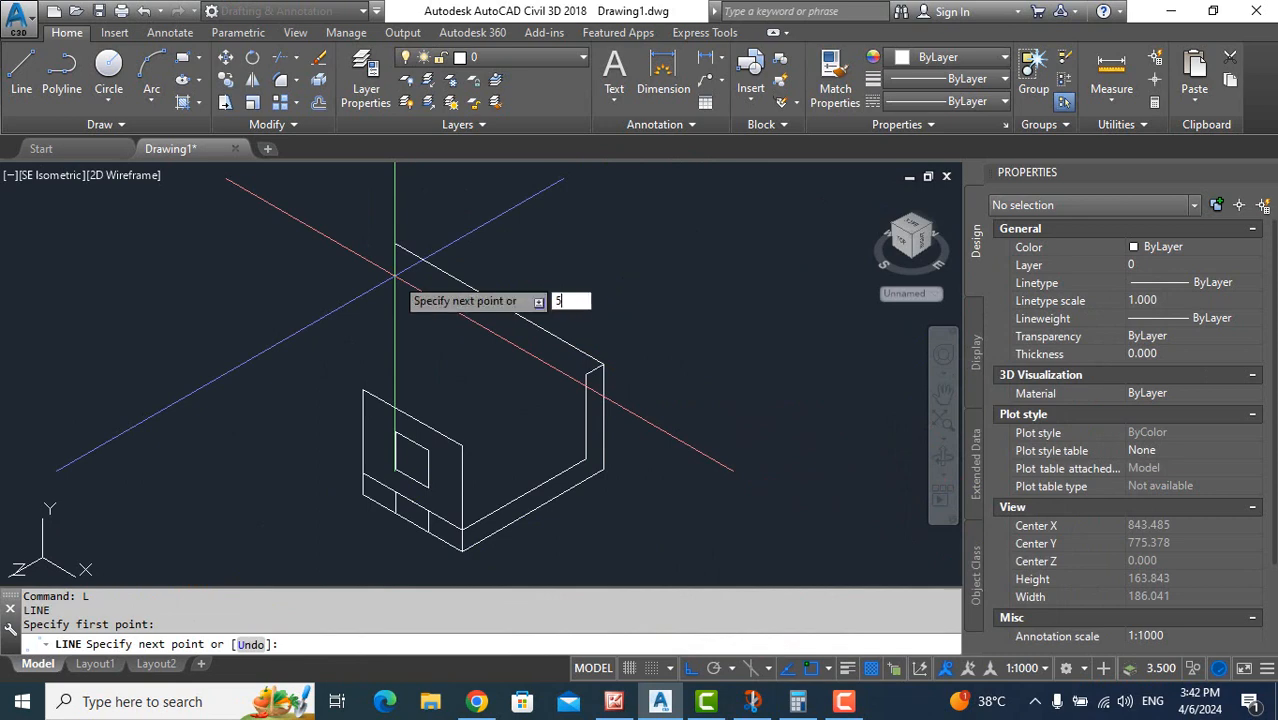
text(54)
key(Return)
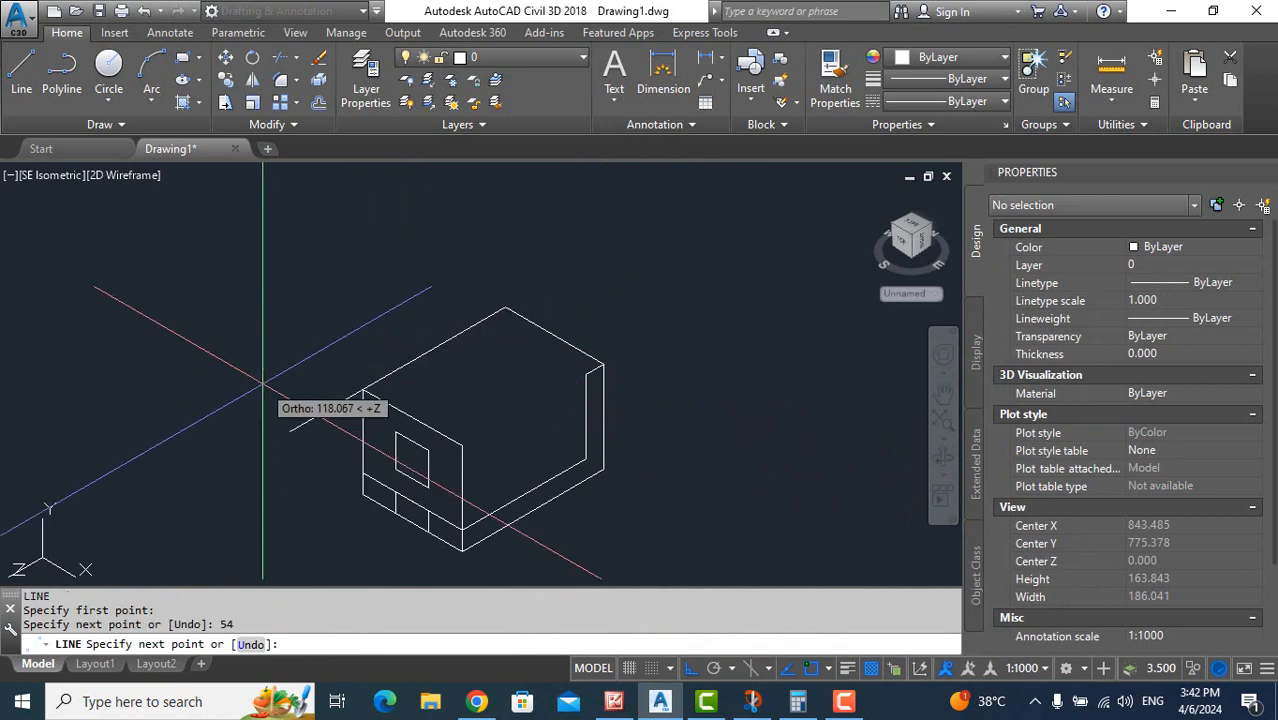
text(10)
key(Return)
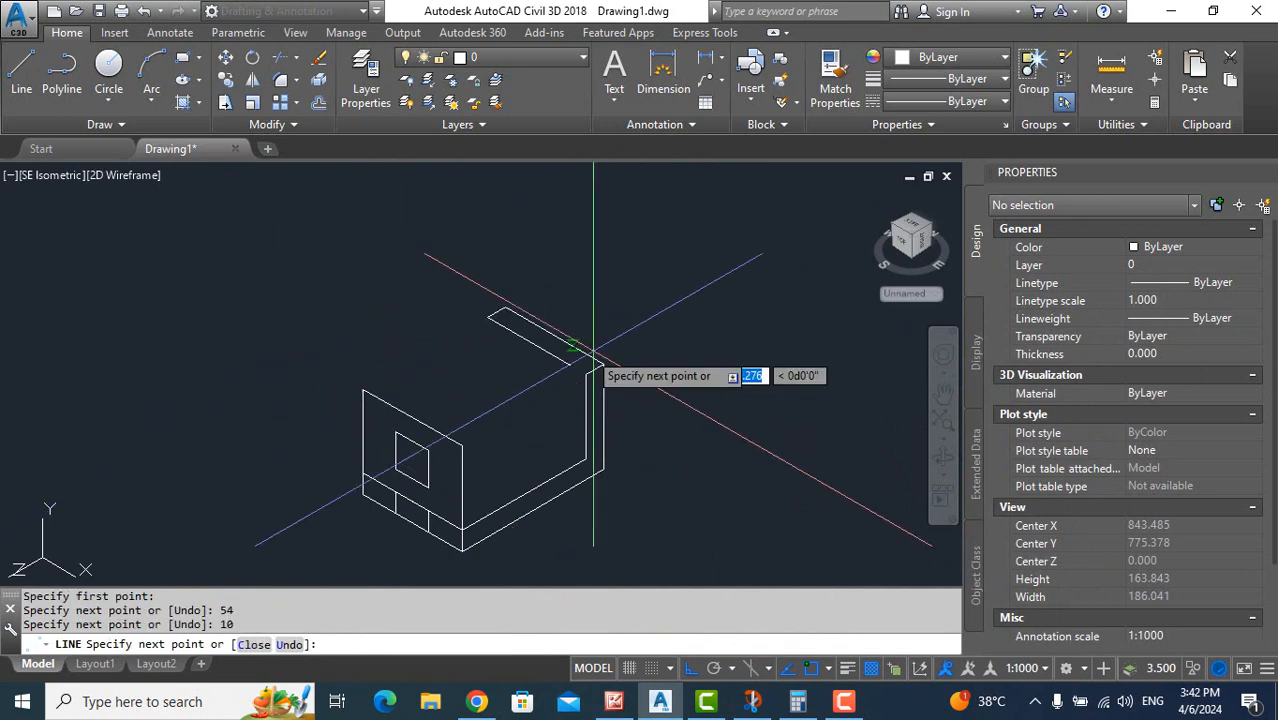
key(Escape)
key(Escape)
key(Escape)
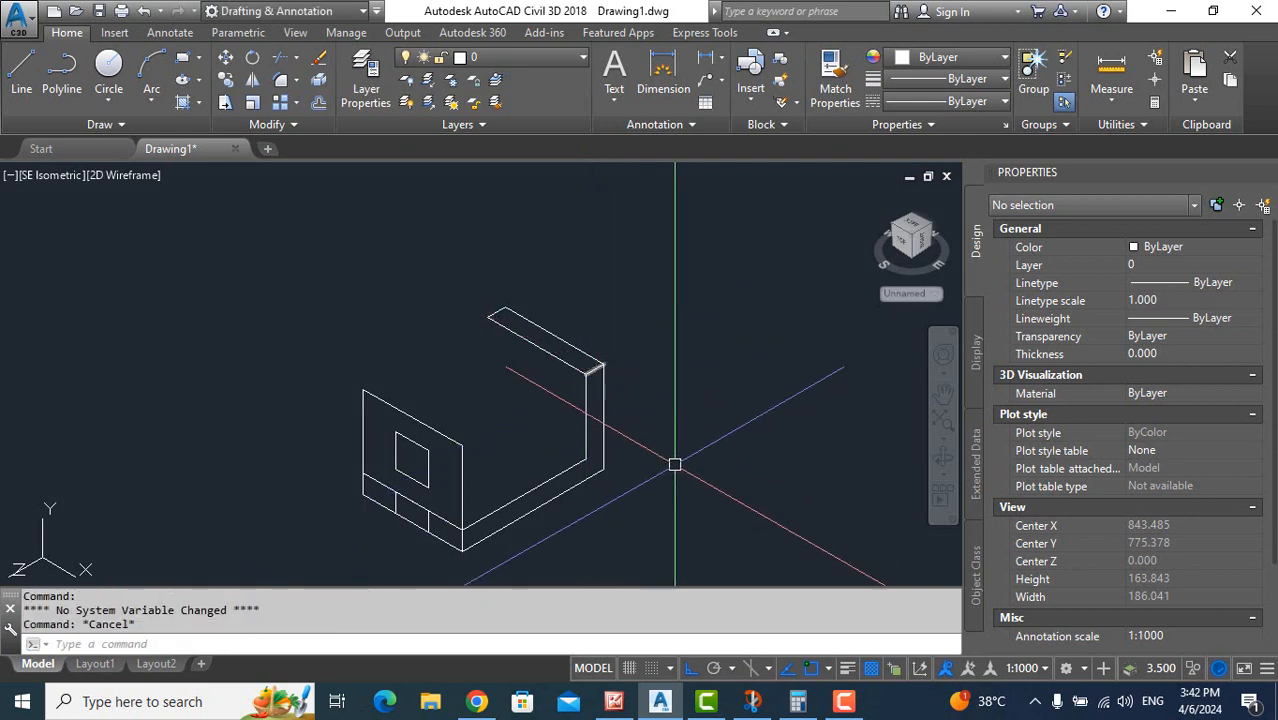
click(753, 692)
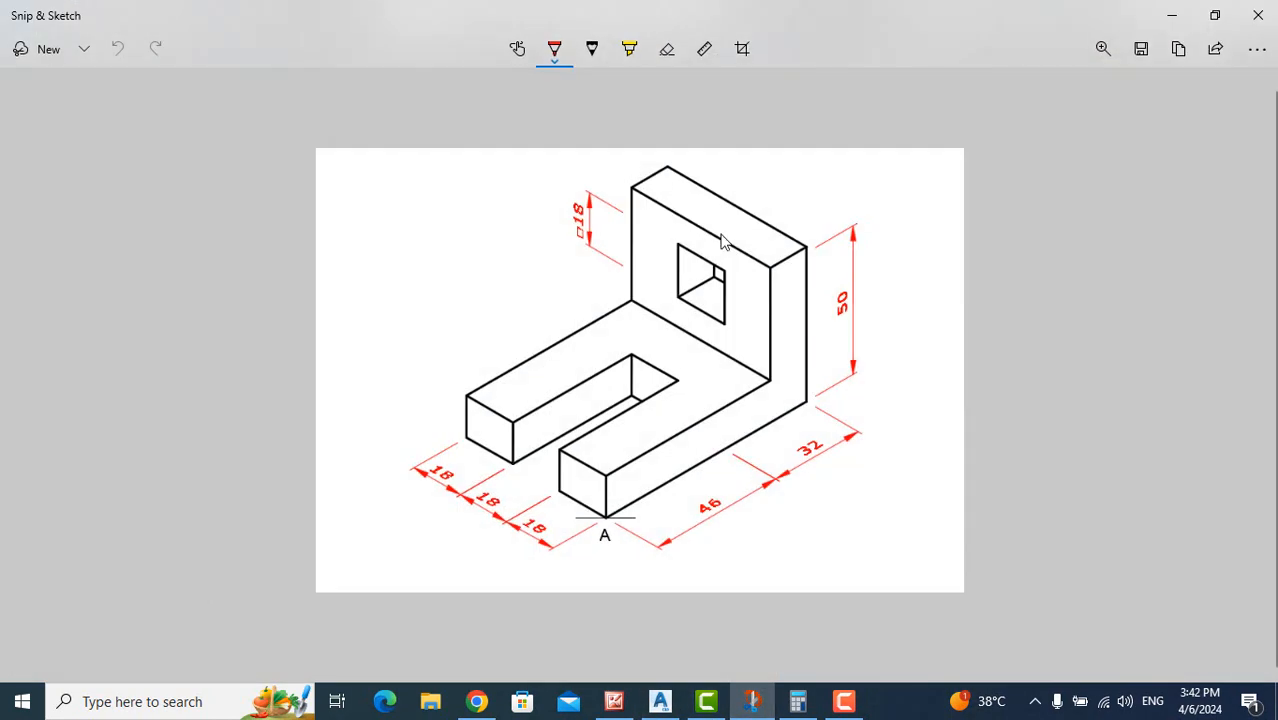
click(757, 692)
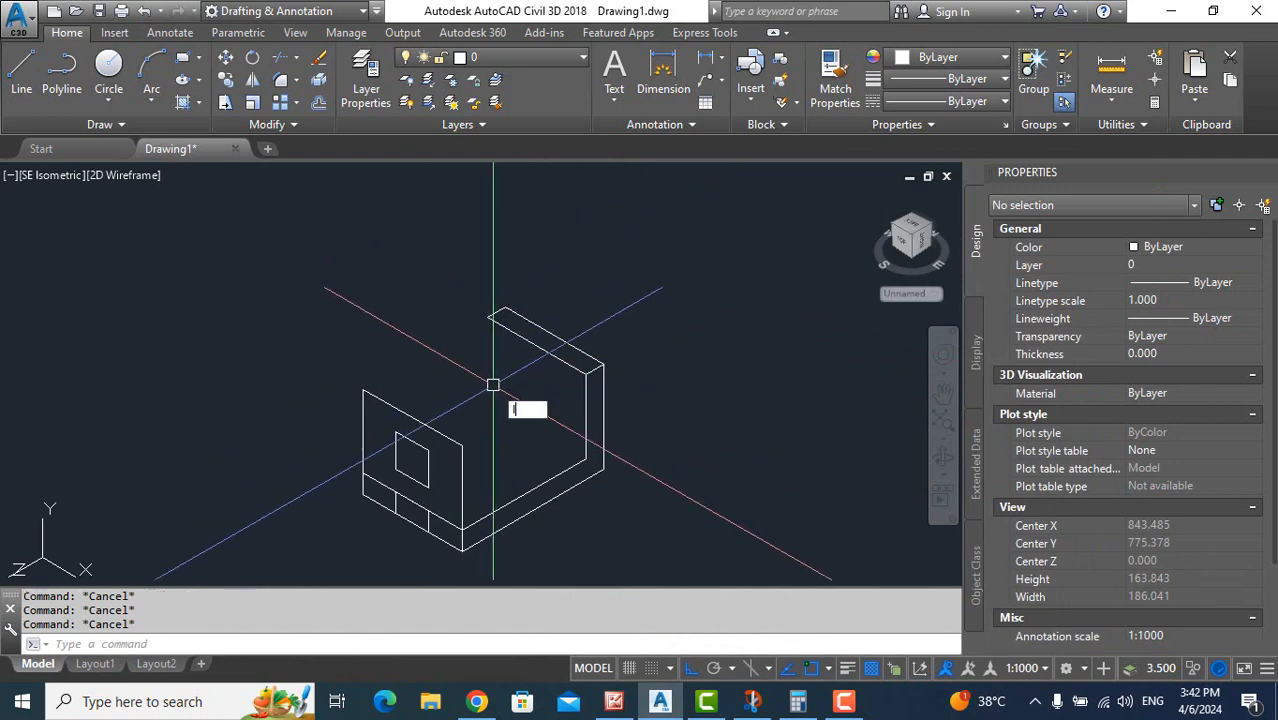
key(Return)
click(488, 316)
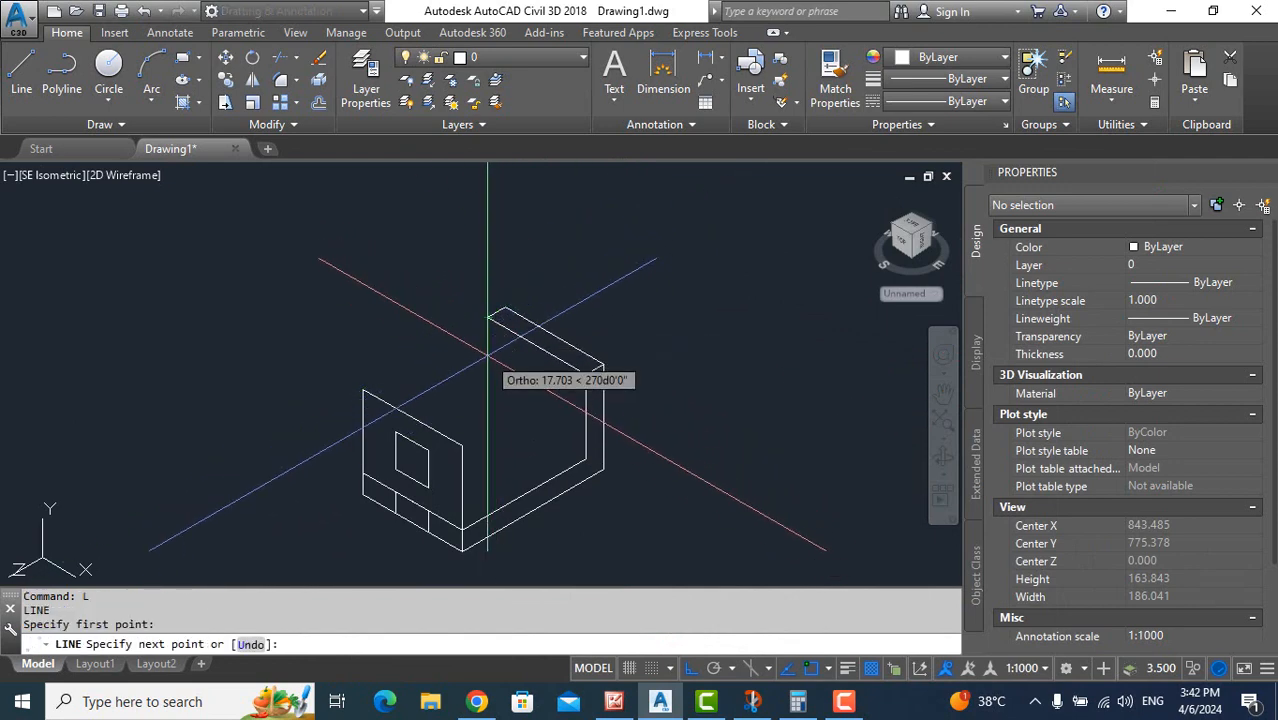
key(Escape)
Draw a line 40 down from the upright's front top left corner, then across to the side profile's inner corner
key(Return)
click(488, 318)
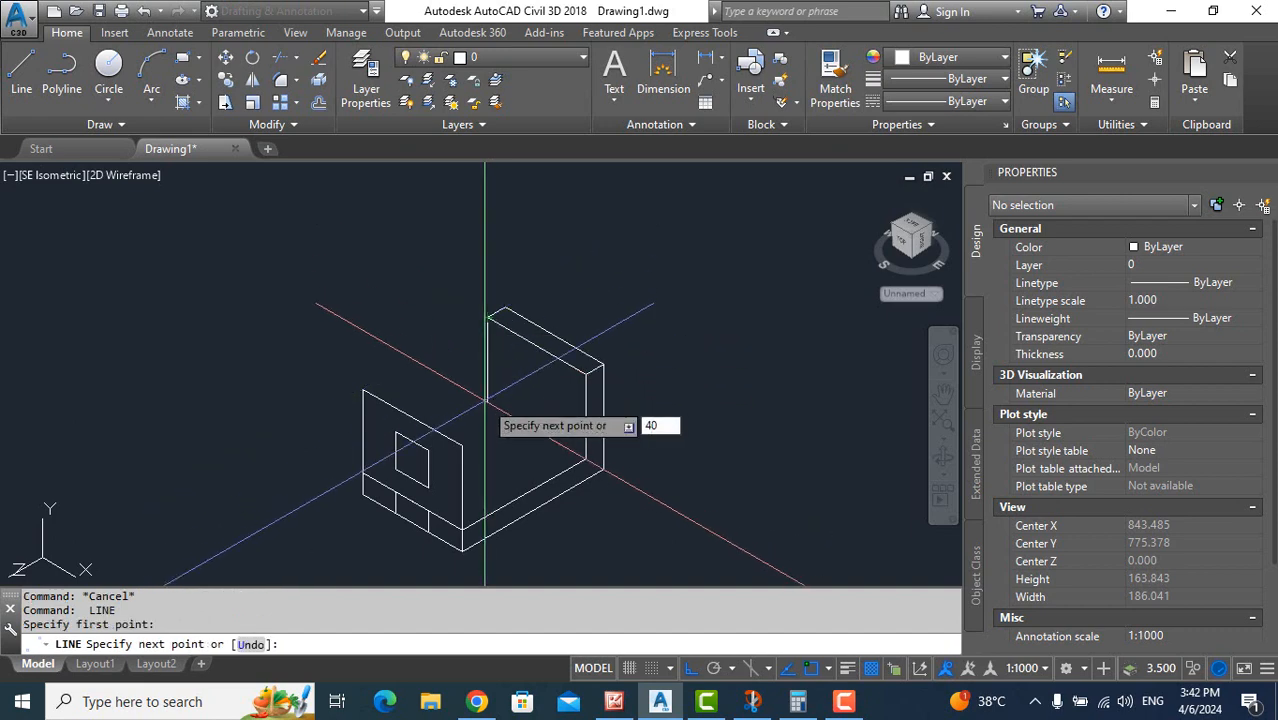
text(40)
key(Return)
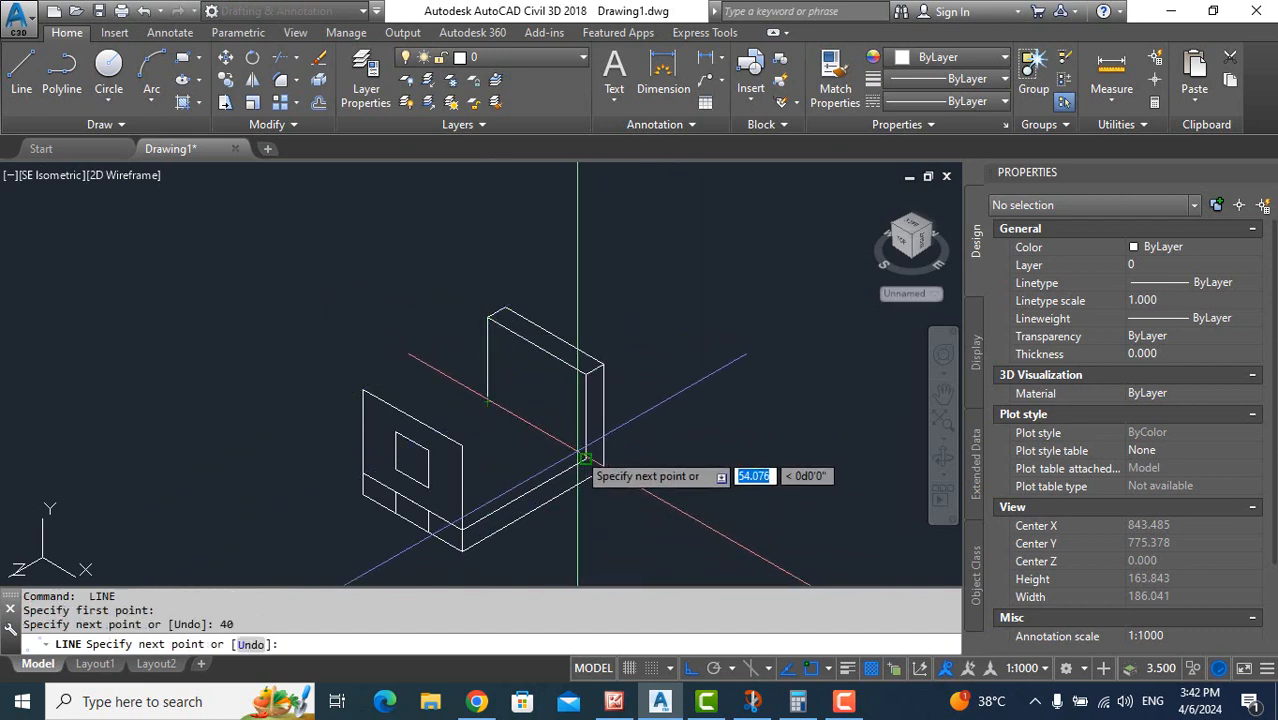
click(584, 455)
key(Escape)
key(Escape)
Copy the front view's square onto the upright's front face, from the front view's upper left corner to the upright's front top left corner
scroll(642, 437, up, 4)
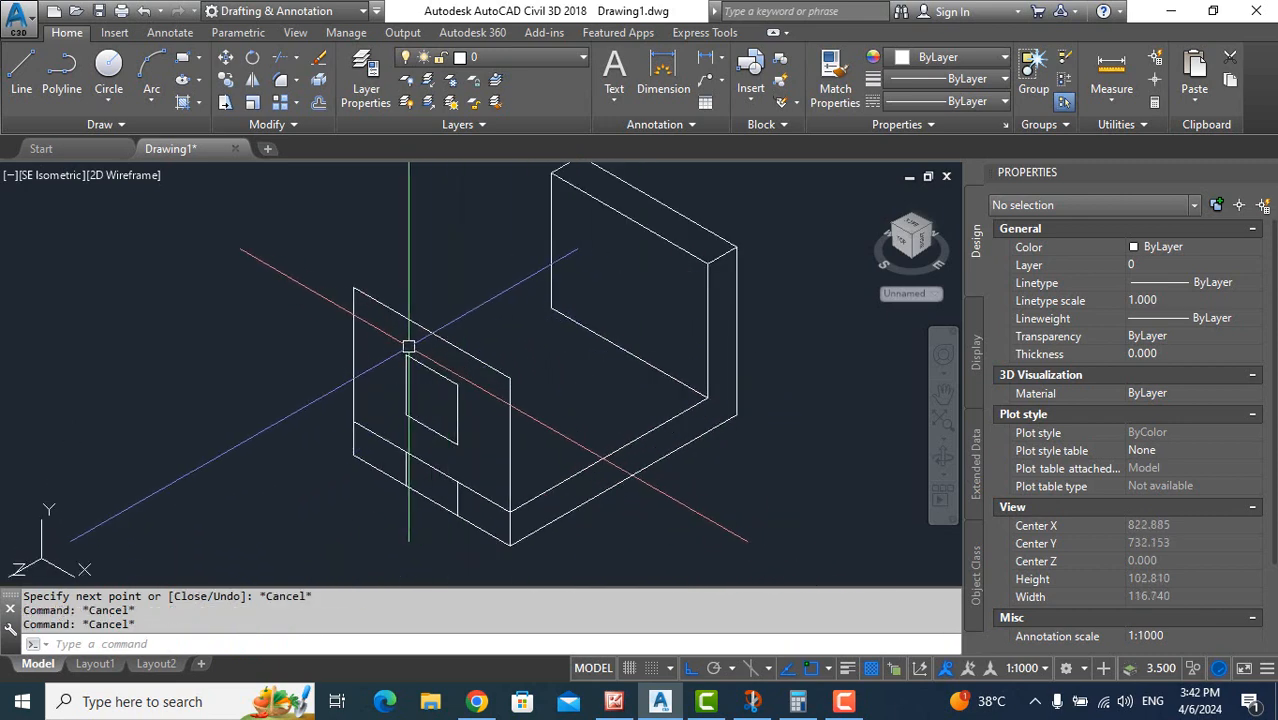
click(383, 342)
click(499, 443)
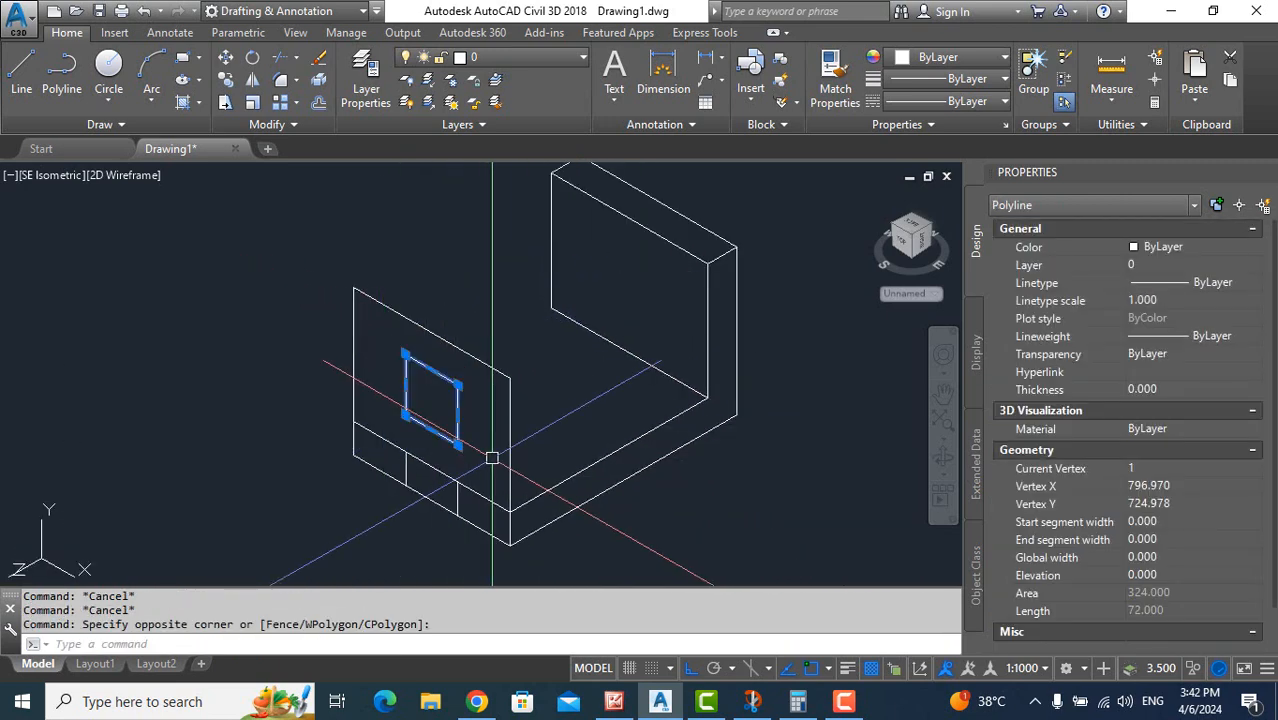
text(co)
key(Return)
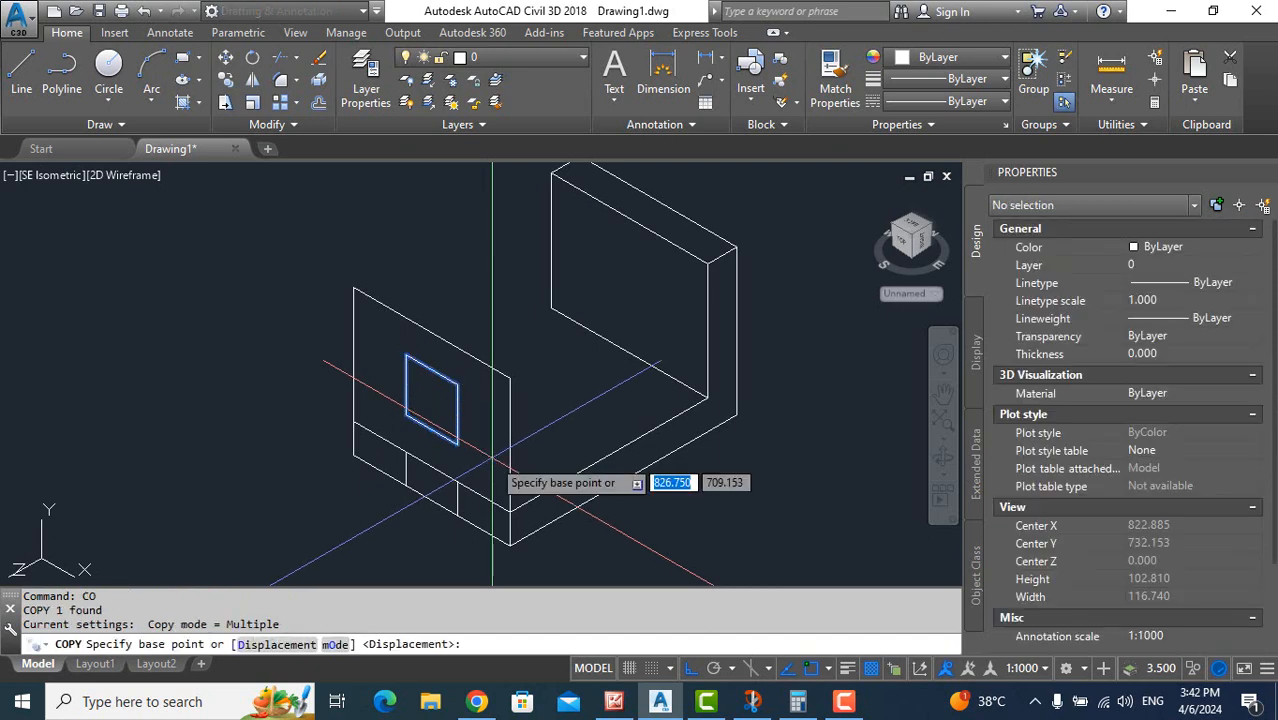
click(355, 293)
scroll(365, 289, down, 2)
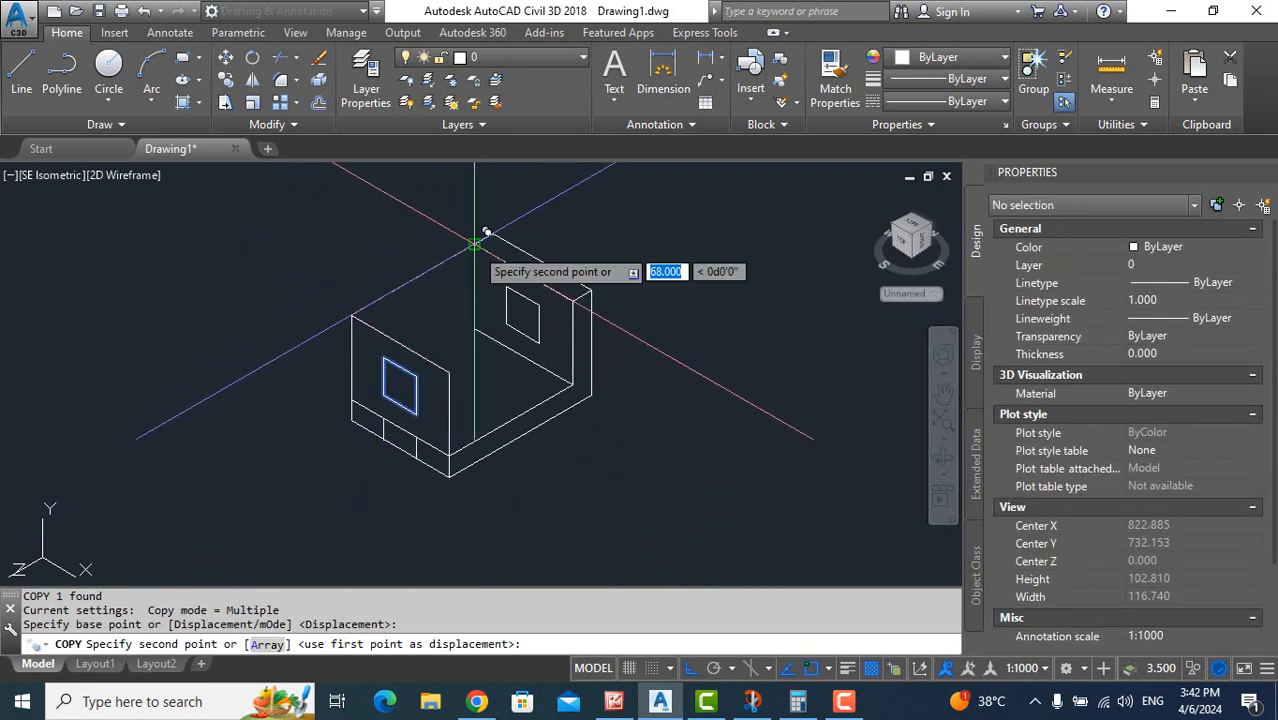
click(480, 241)
key(Escape)
key(Escape)
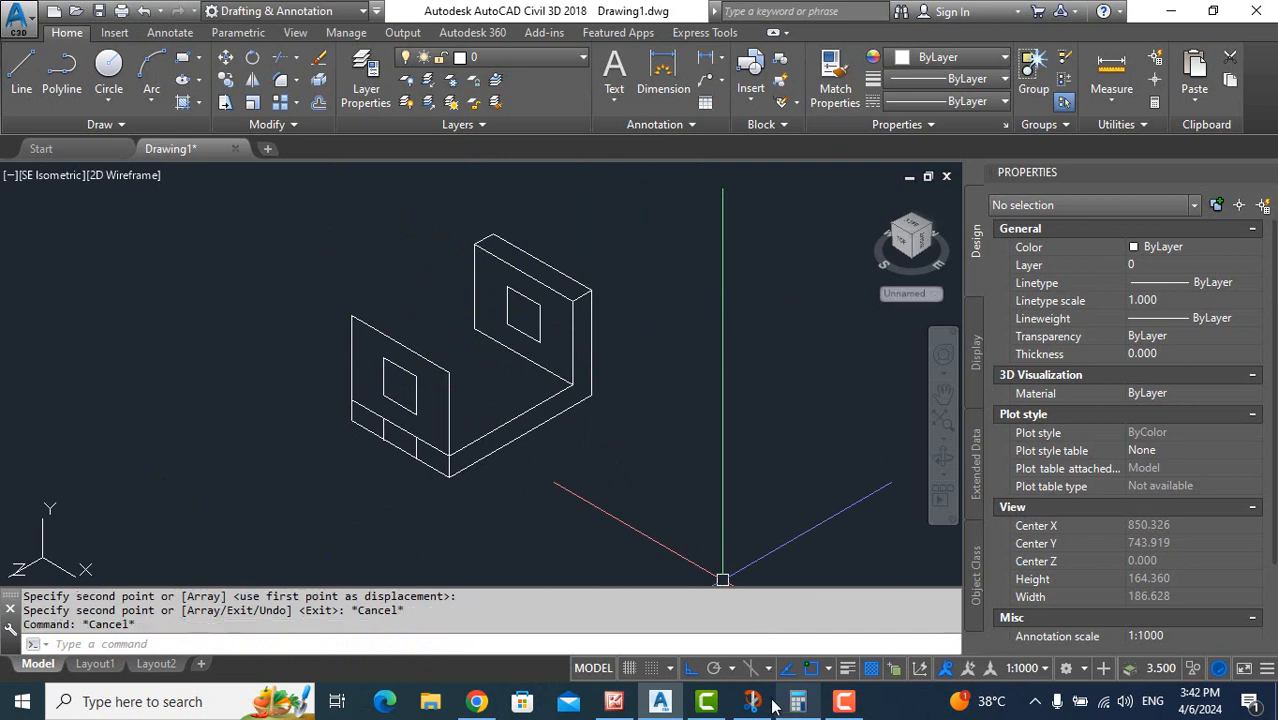
Erase the original square and the front view's left, top and right lines above the base strip
click(752, 701)
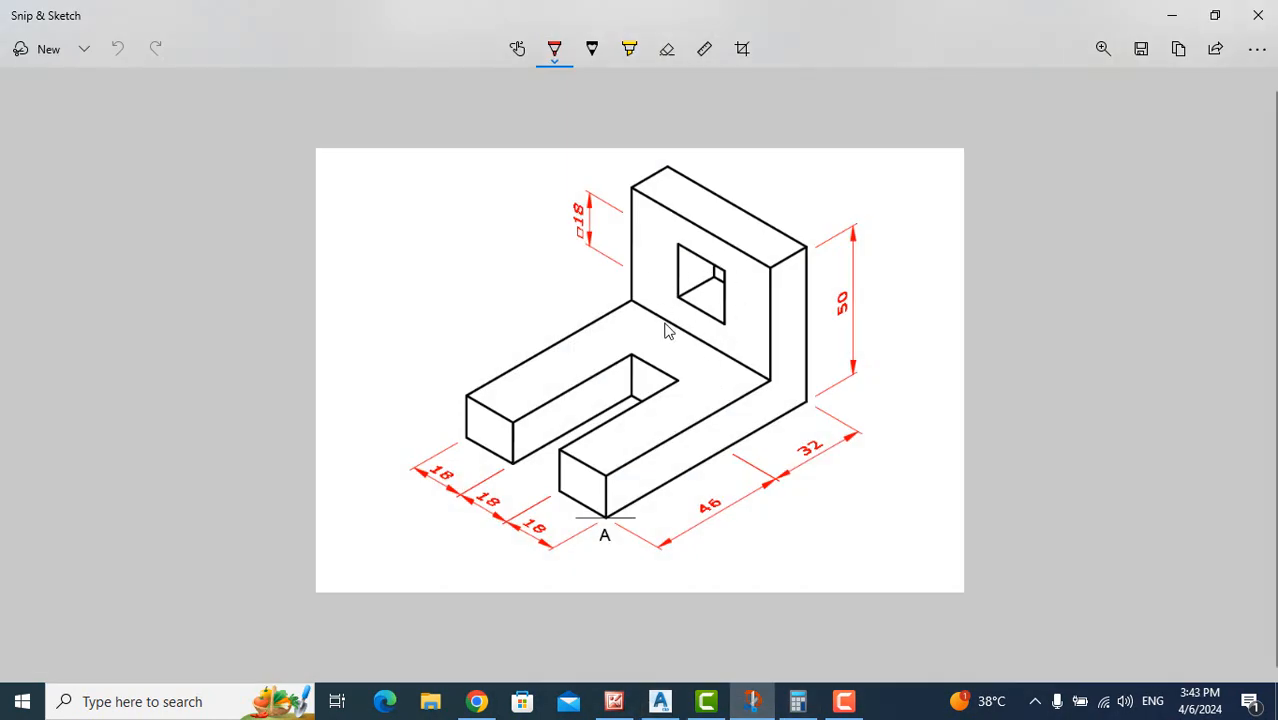
click(760, 708)
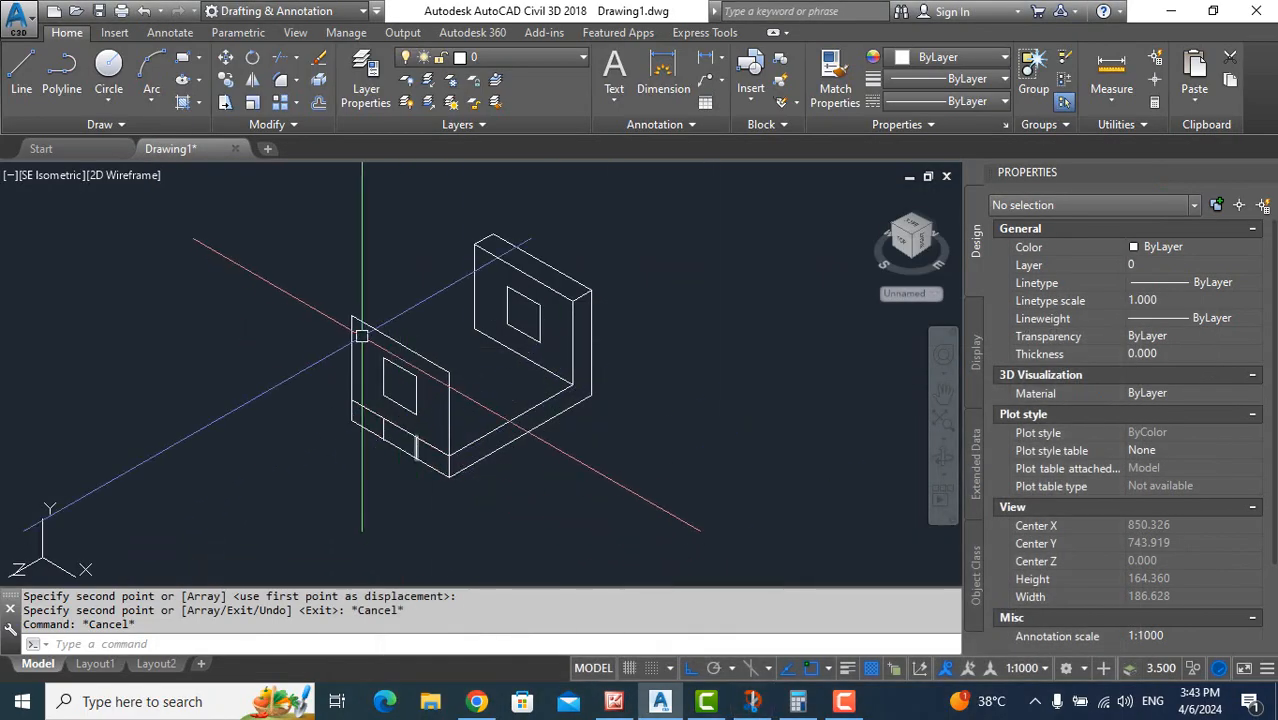
click(440, 313)
click(330, 376)
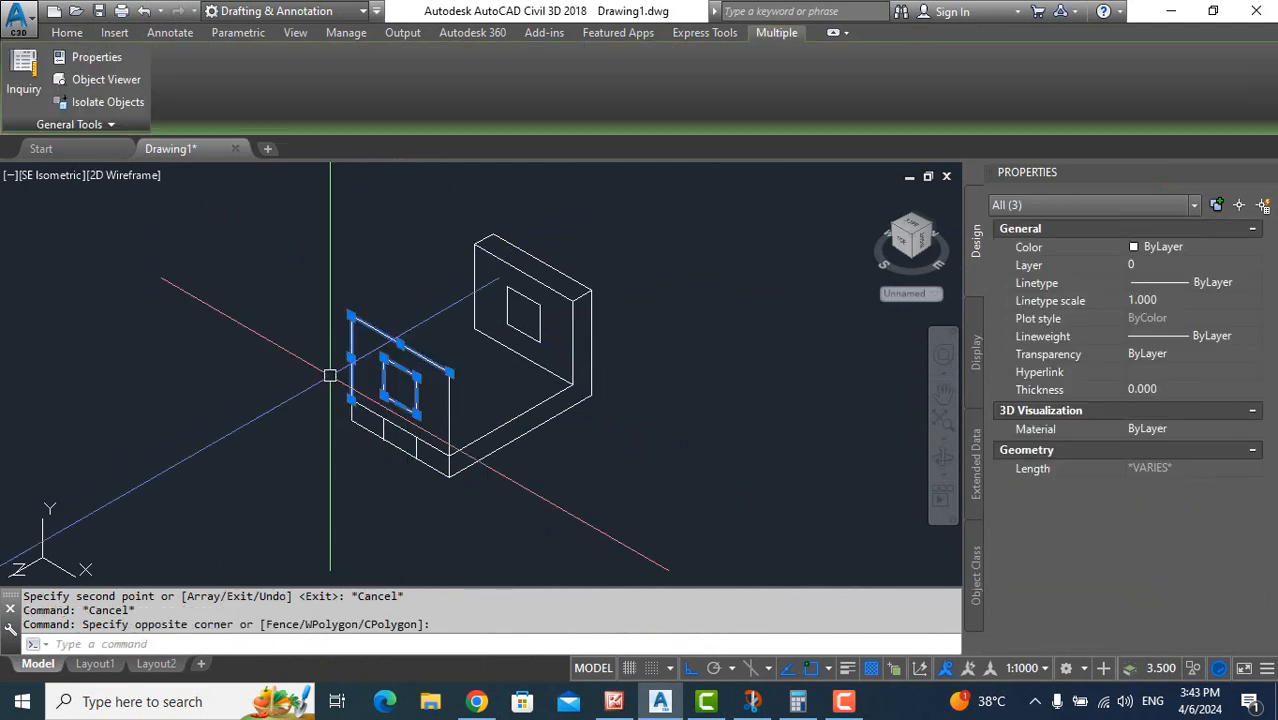
key(space)
click(490, 365)
click(428, 394)
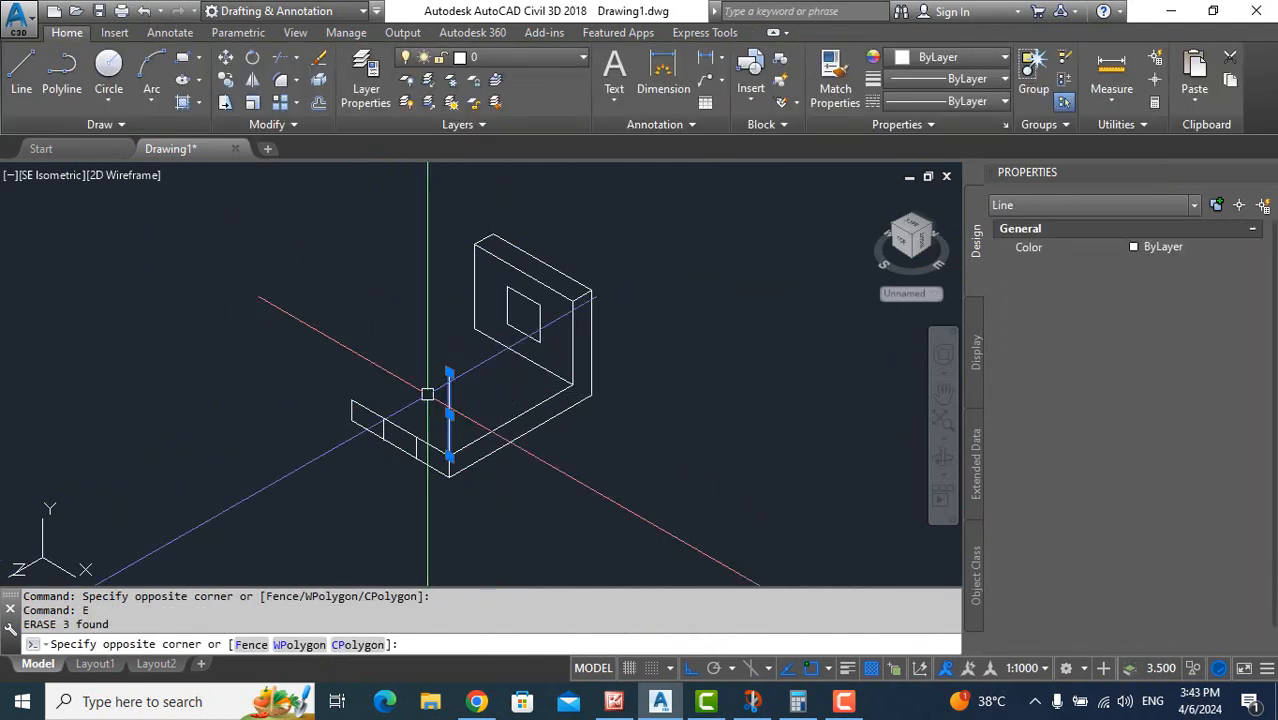
key(space)
Trim the top and bottom lines of the base's front strip between the two inner vertical lines
scroll(397, 448, up, 4)
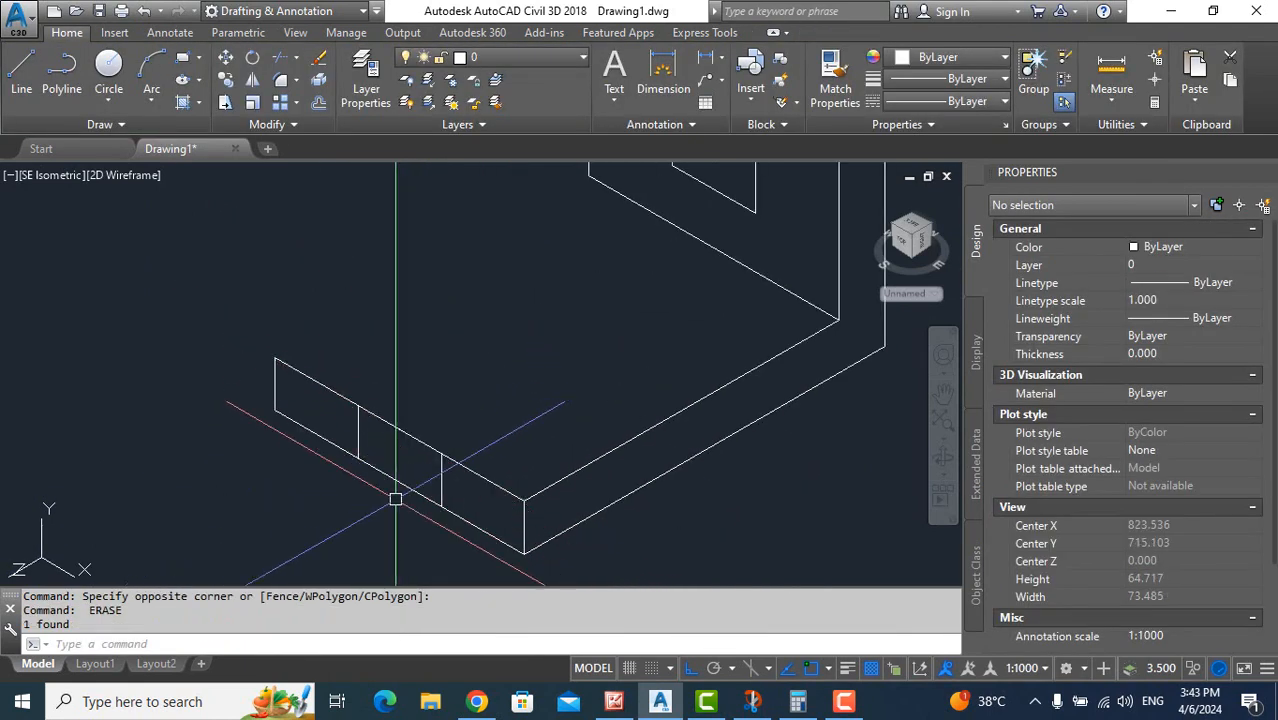
text(tr)
key(space)
key(space)
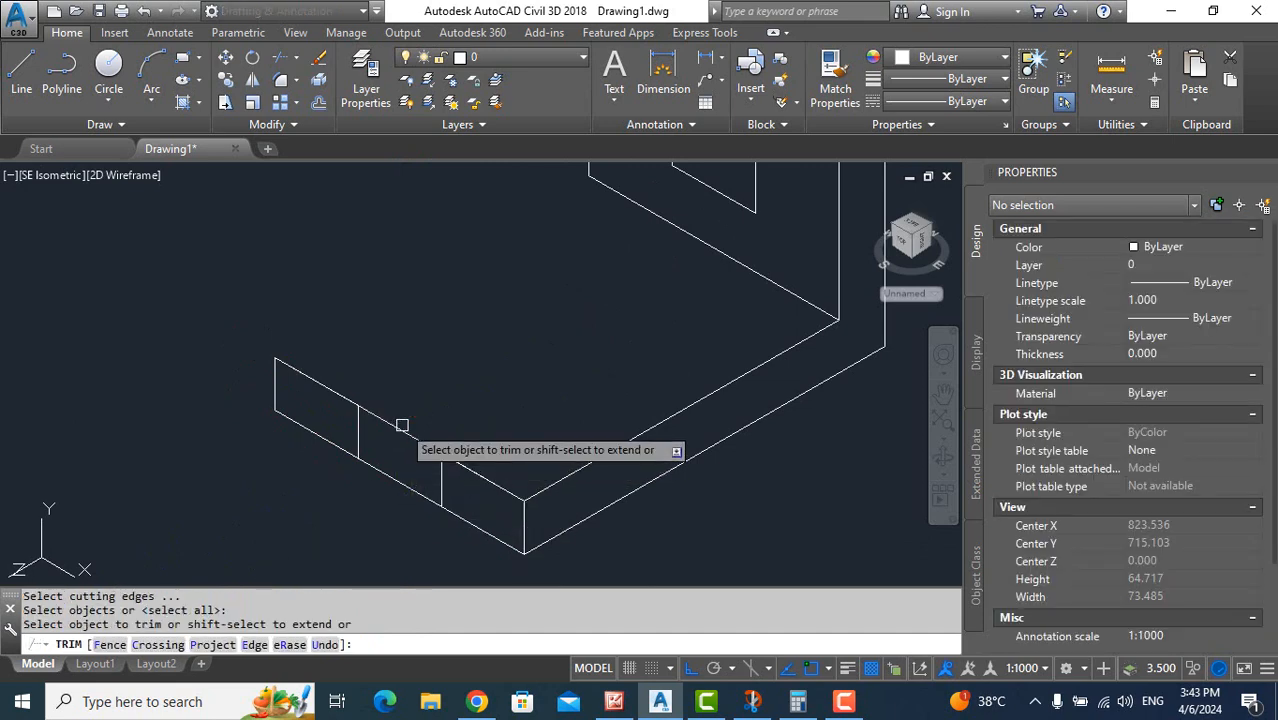
click(401, 433)
click(390, 471)
scroll(389, 474, down, 4)
key(Escape)
key(Escape)
key(Escape)
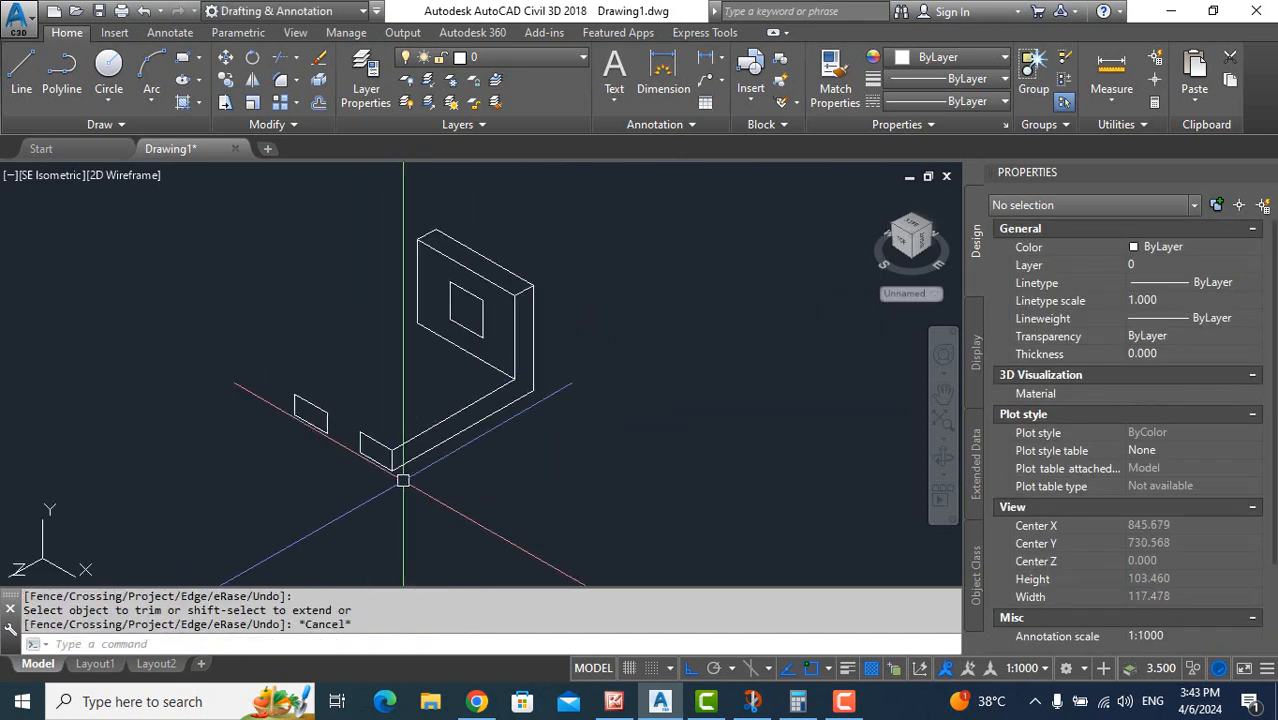
Draw a line from the left front block's upper left corner back to the upright face's lower left corner
click(770, 706)
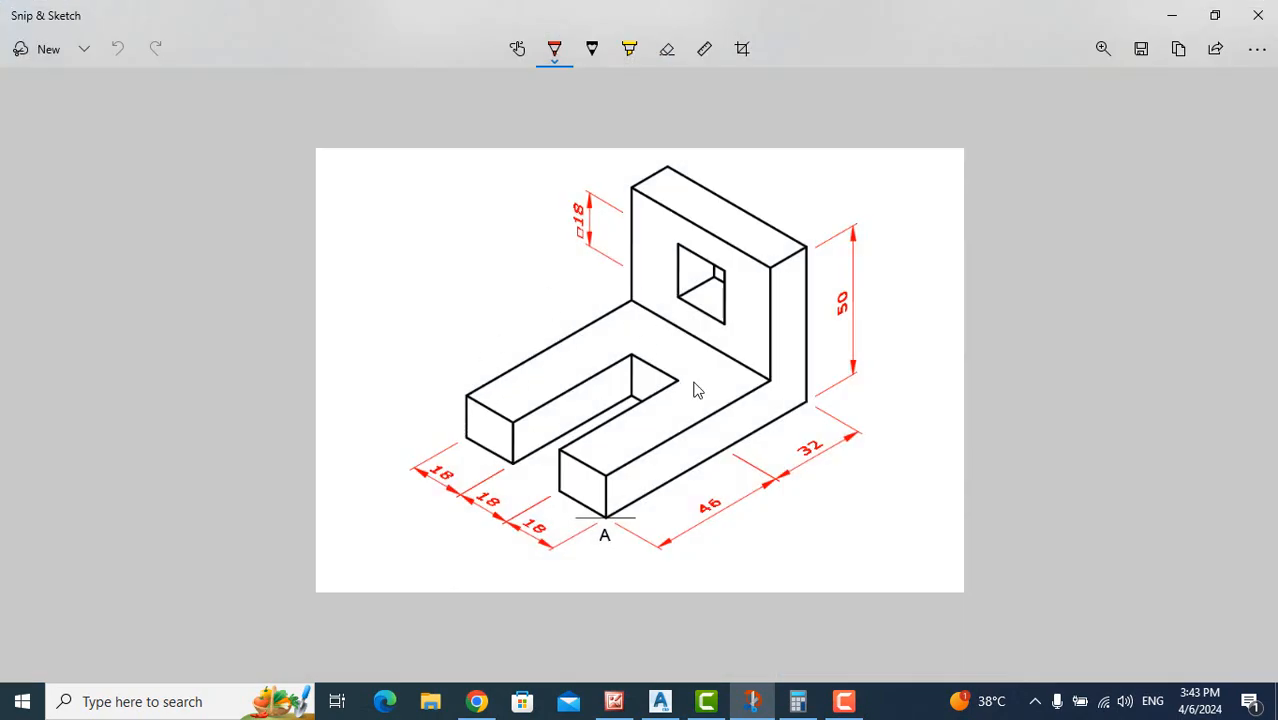
click(752, 706)
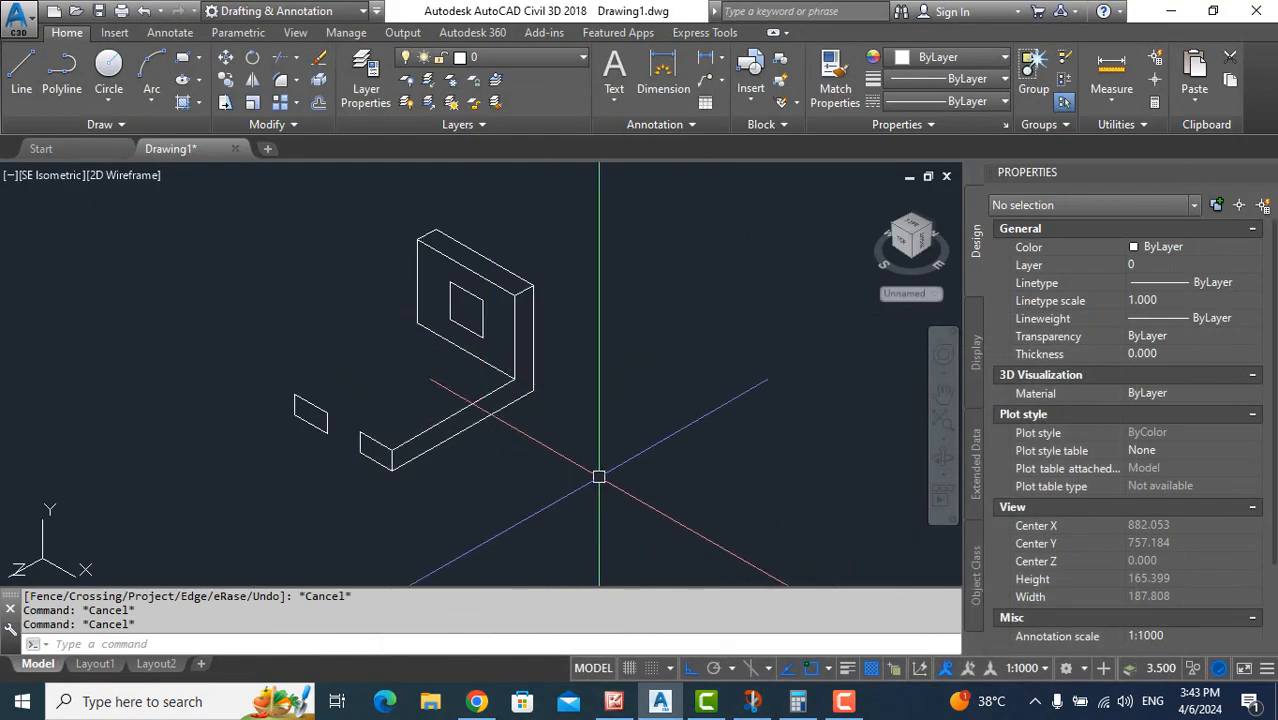
text(l)
key(Return)
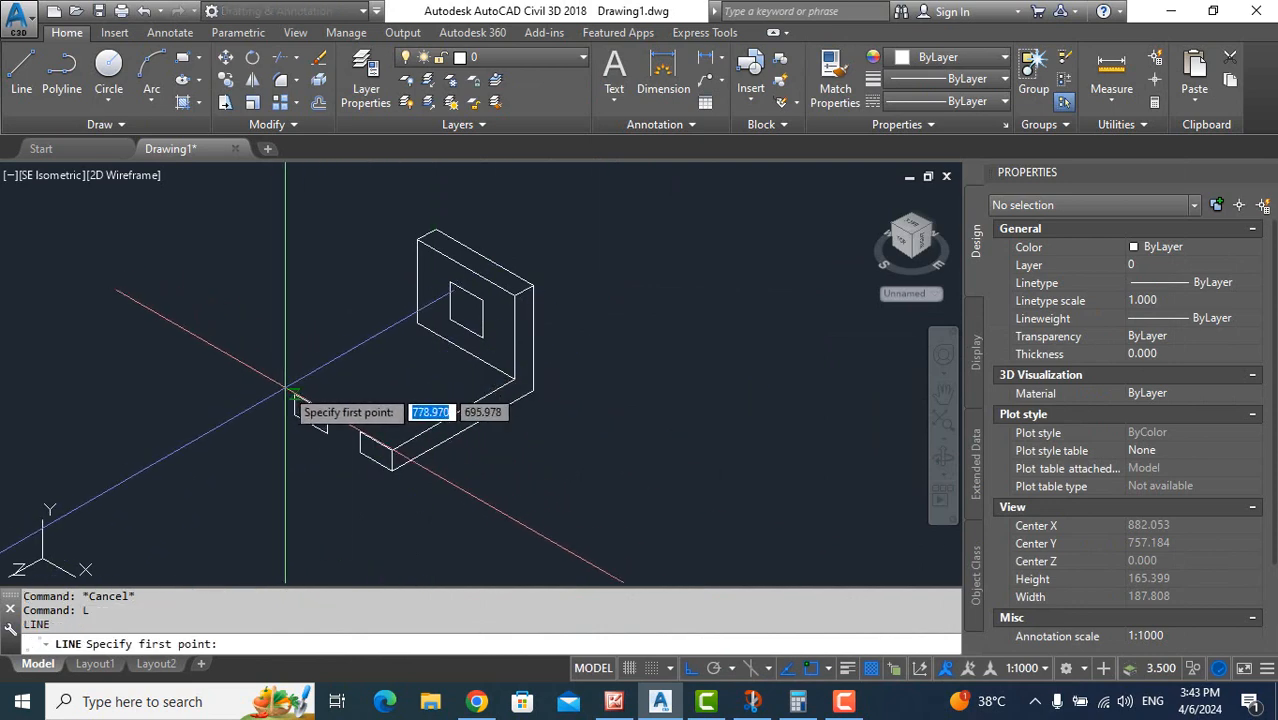
click(416, 323)
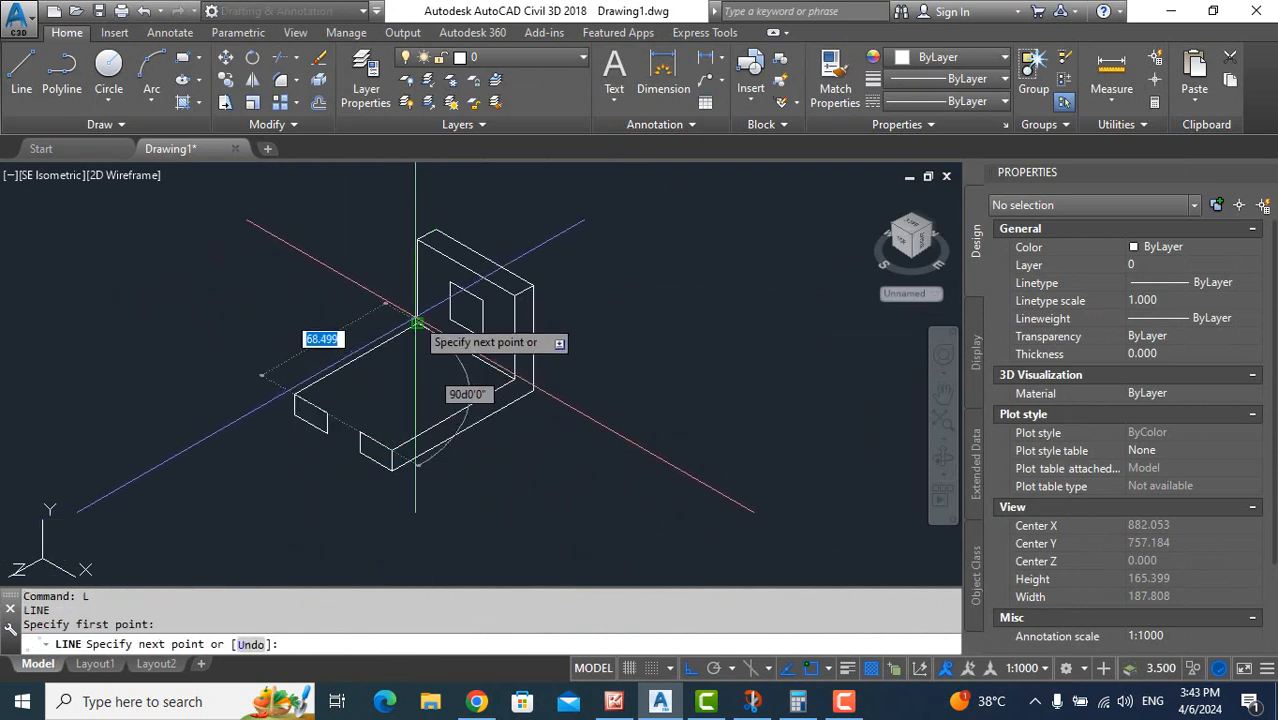
key(Escape)
scroll(442, 400, up, 3)
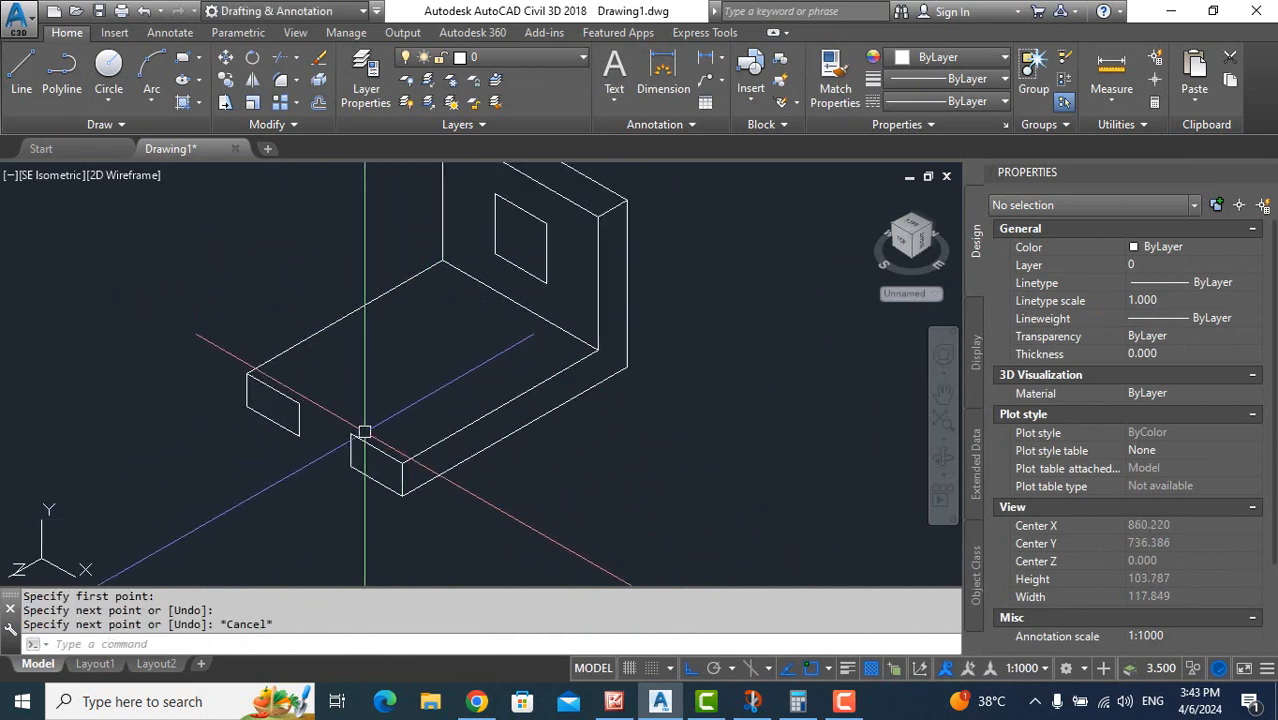
key(Return)
key(Escape)
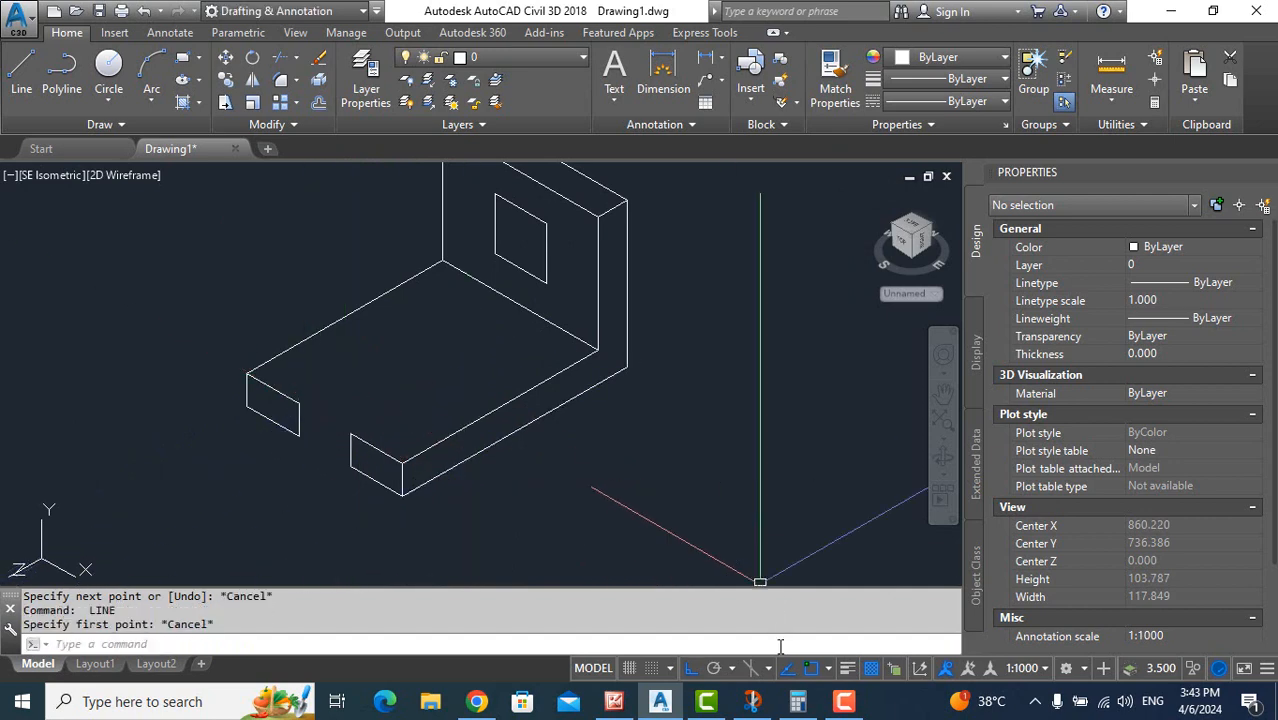
Draw the slot's left wall from the left front block's upper right corner: 46 back, 10 down, and forward to its lower right corner
click(754, 700)
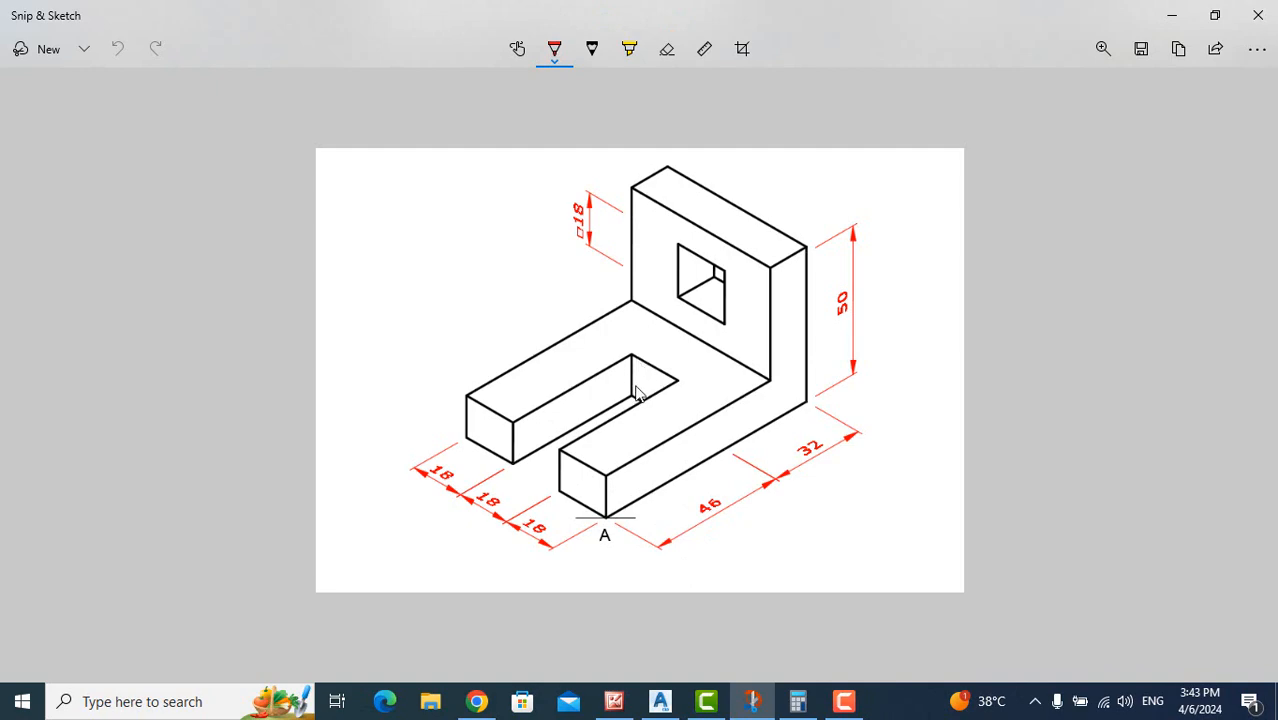
click(757, 702)
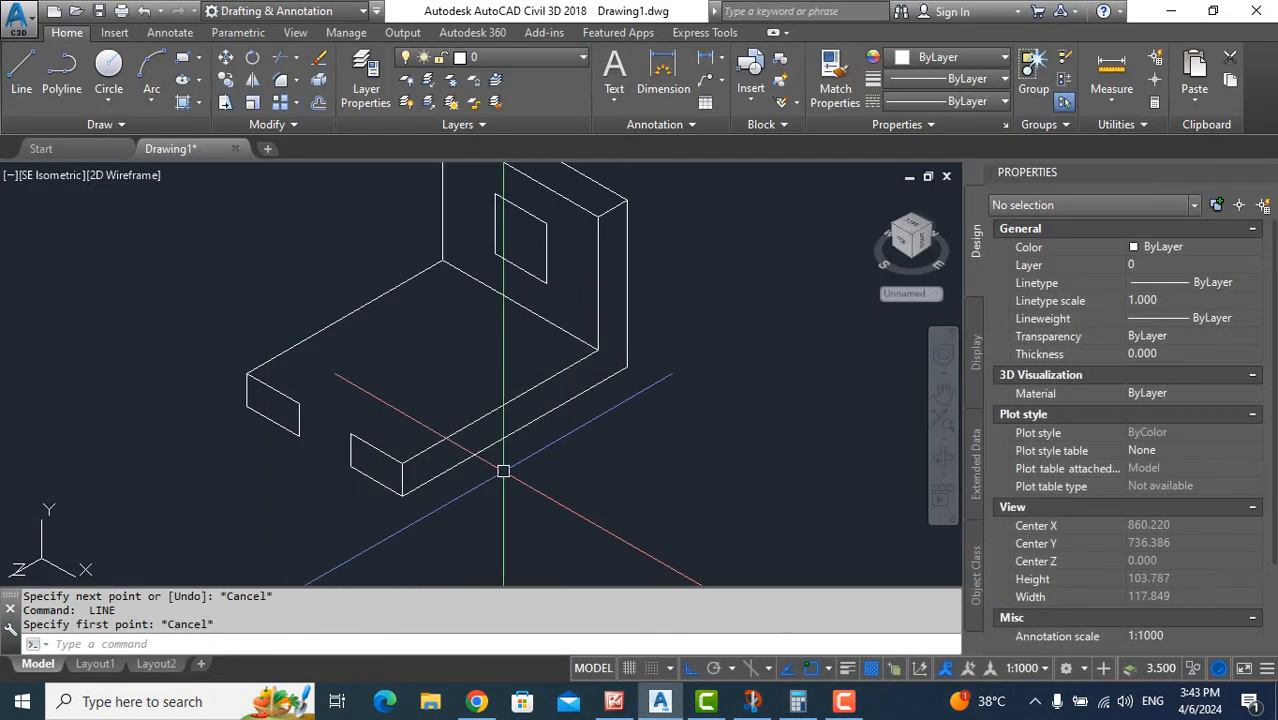
text(l)
key(Return)
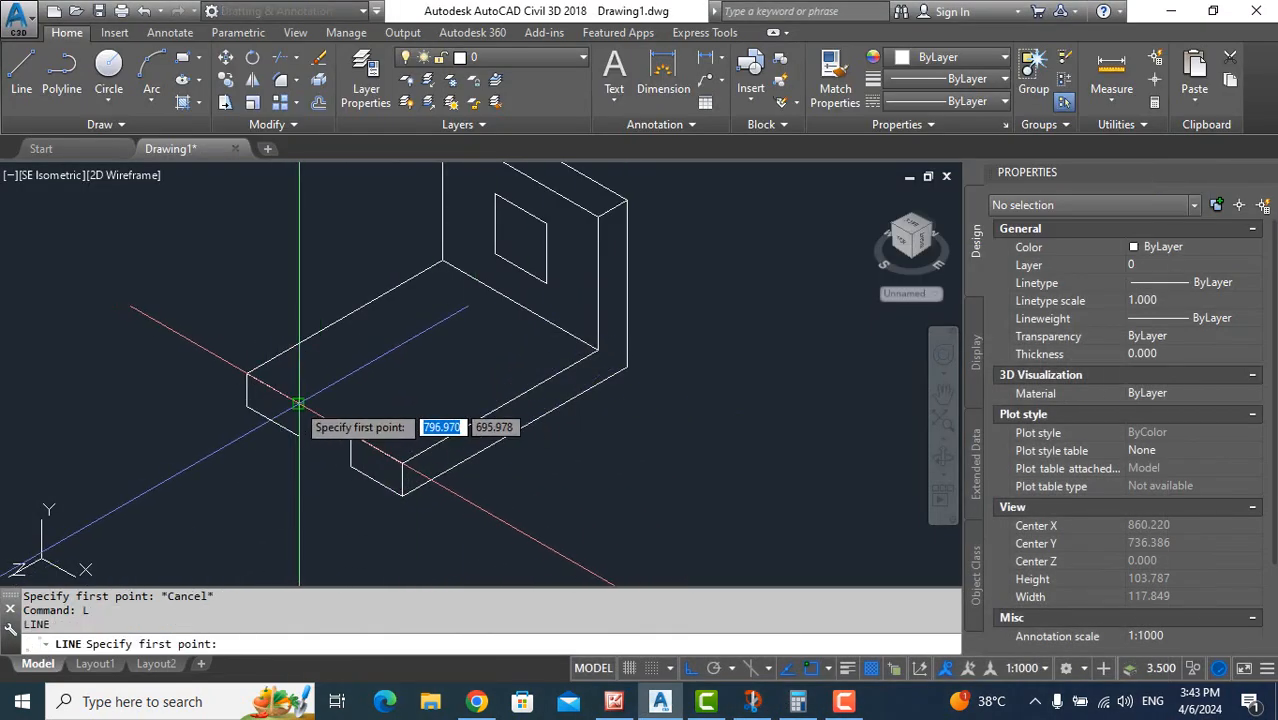
click(404, 464)
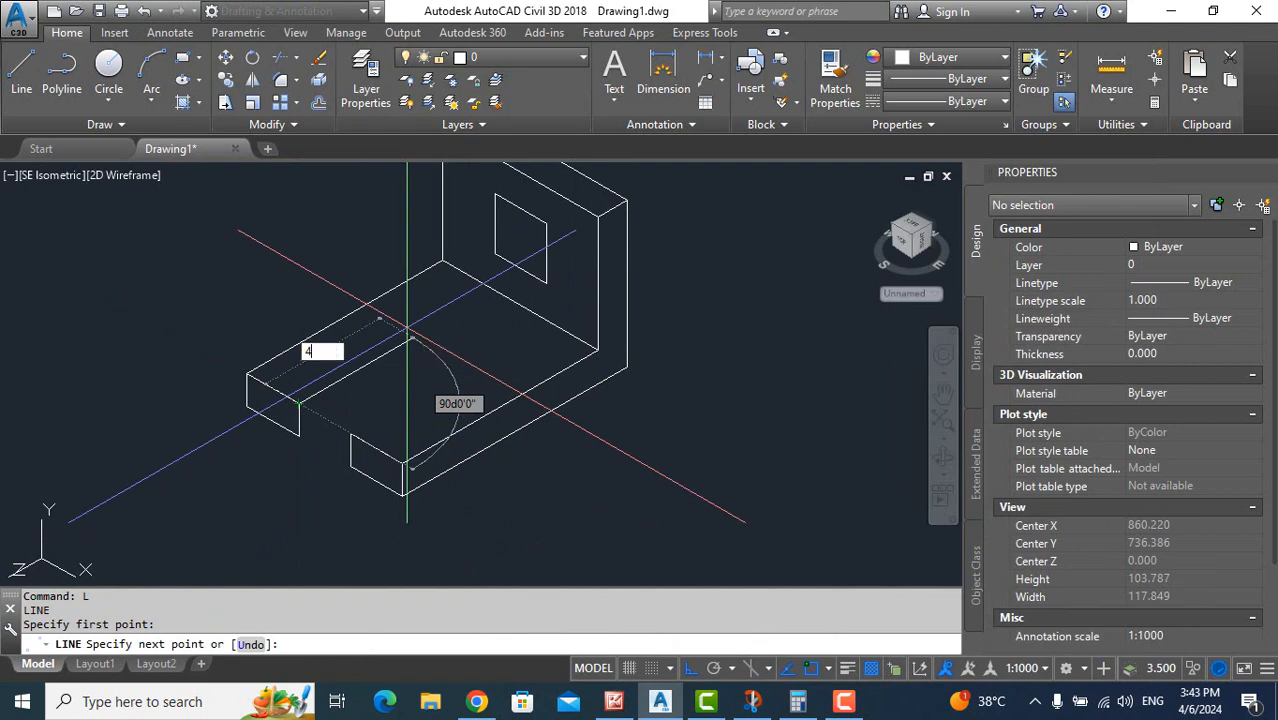
text(46)
key(Return)
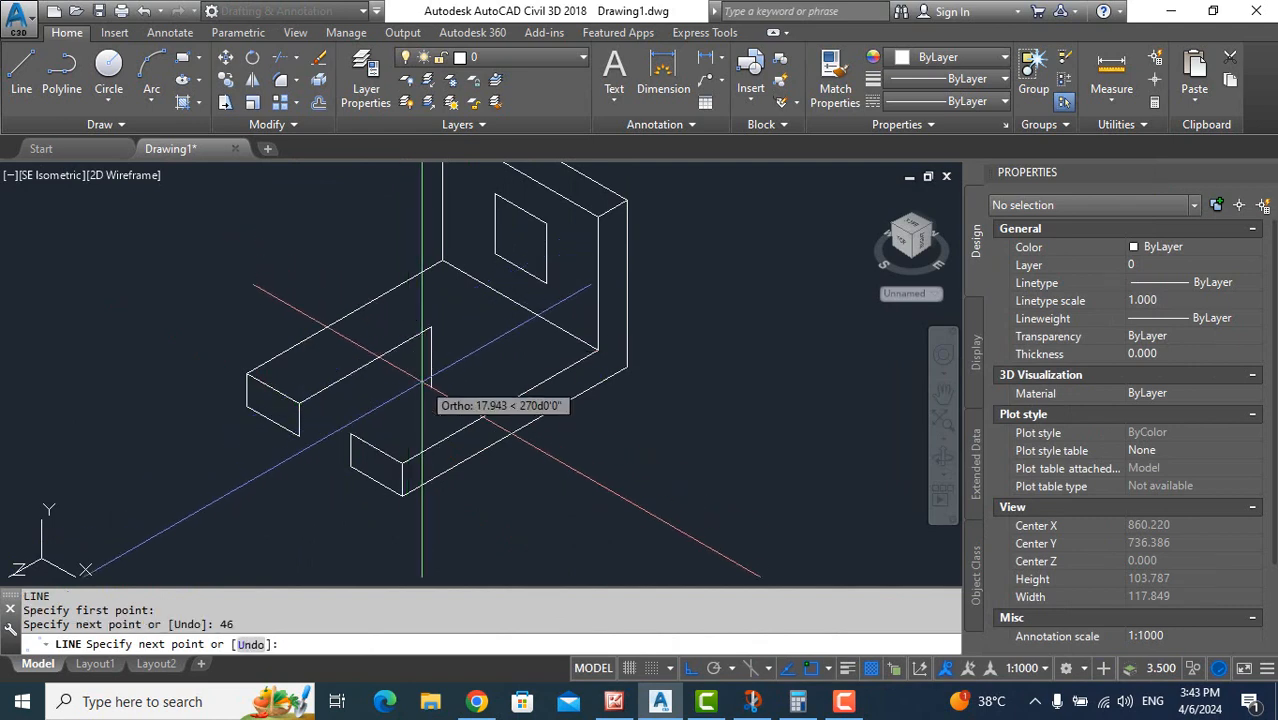
scroll(416, 395, up, 3)
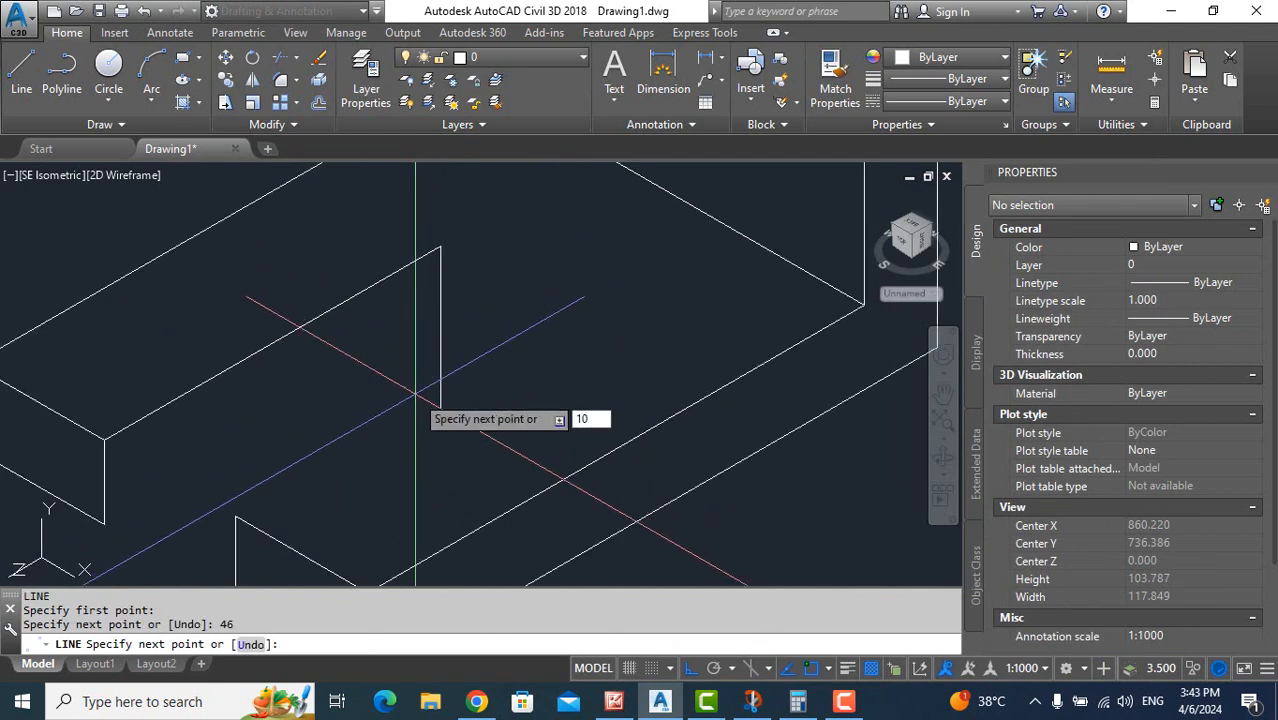
key(Return)
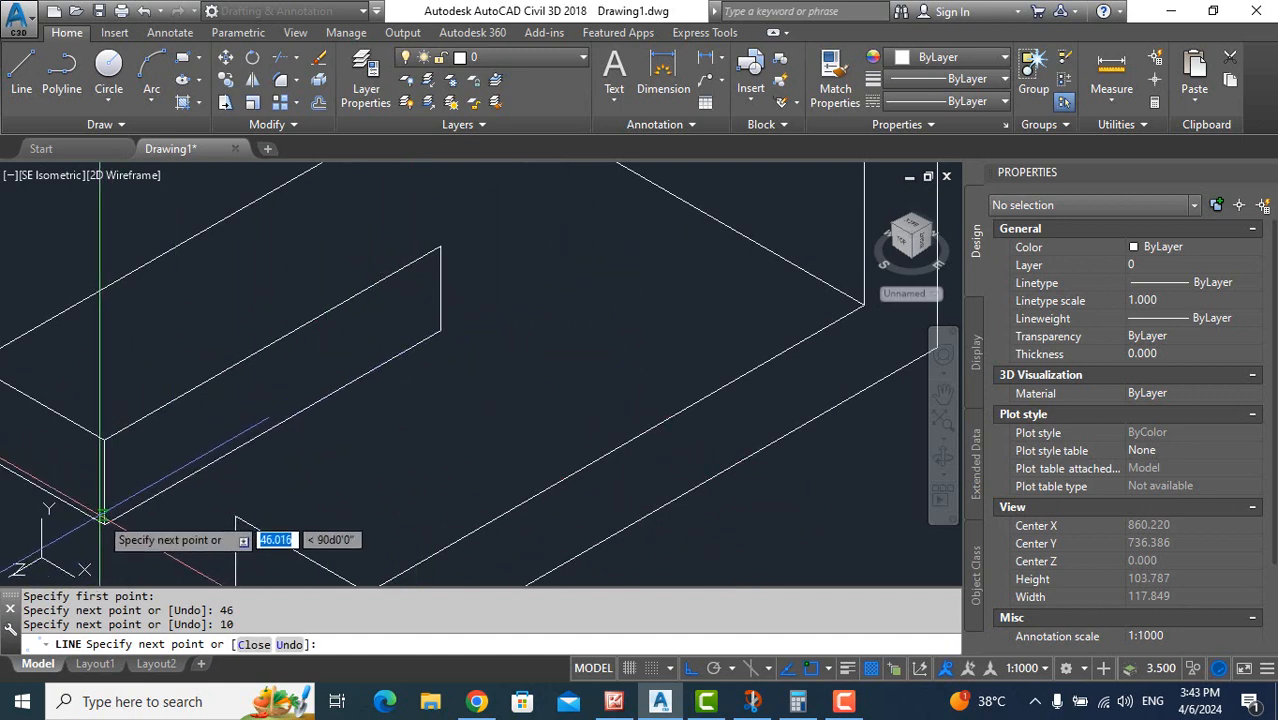
scroll(102, 515, down, 4)
key(Escape)
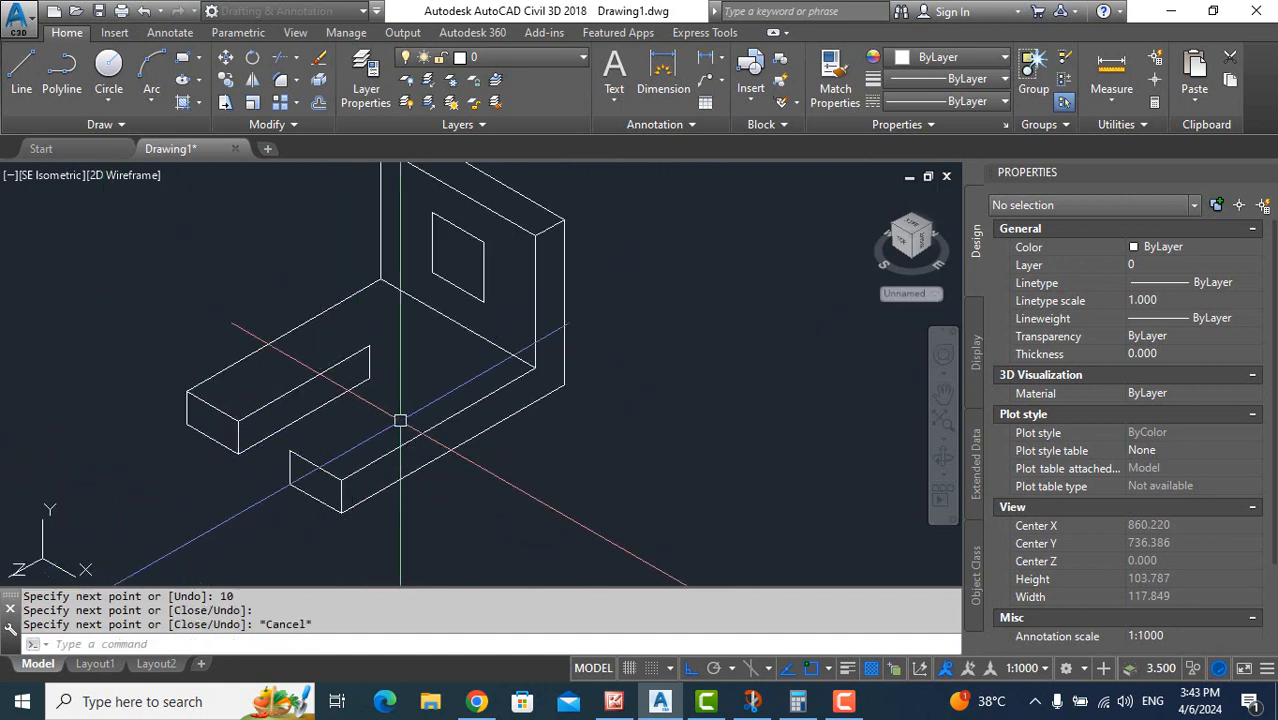
Draw the slot's 18-unit upper back edge, continuing forward to the right front block's upper left corner
key(Escape)
text(l)
key(Return)
click(370, 347)
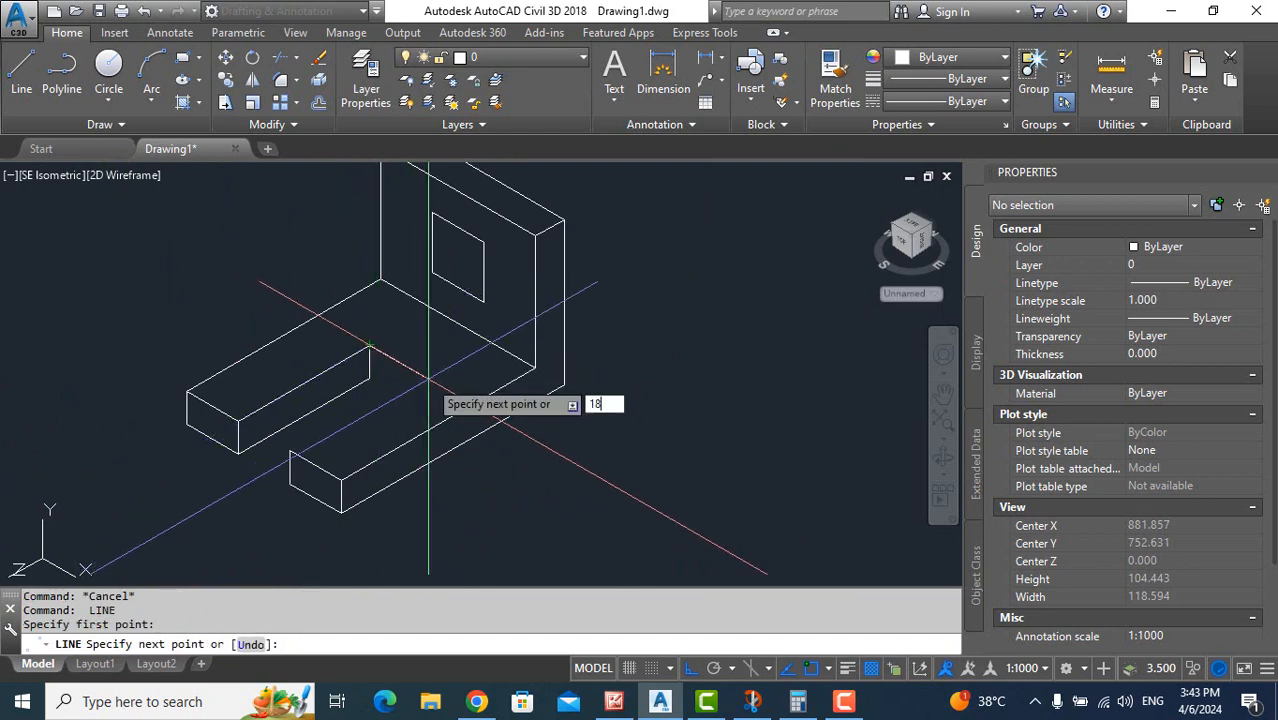
click(290, 449)
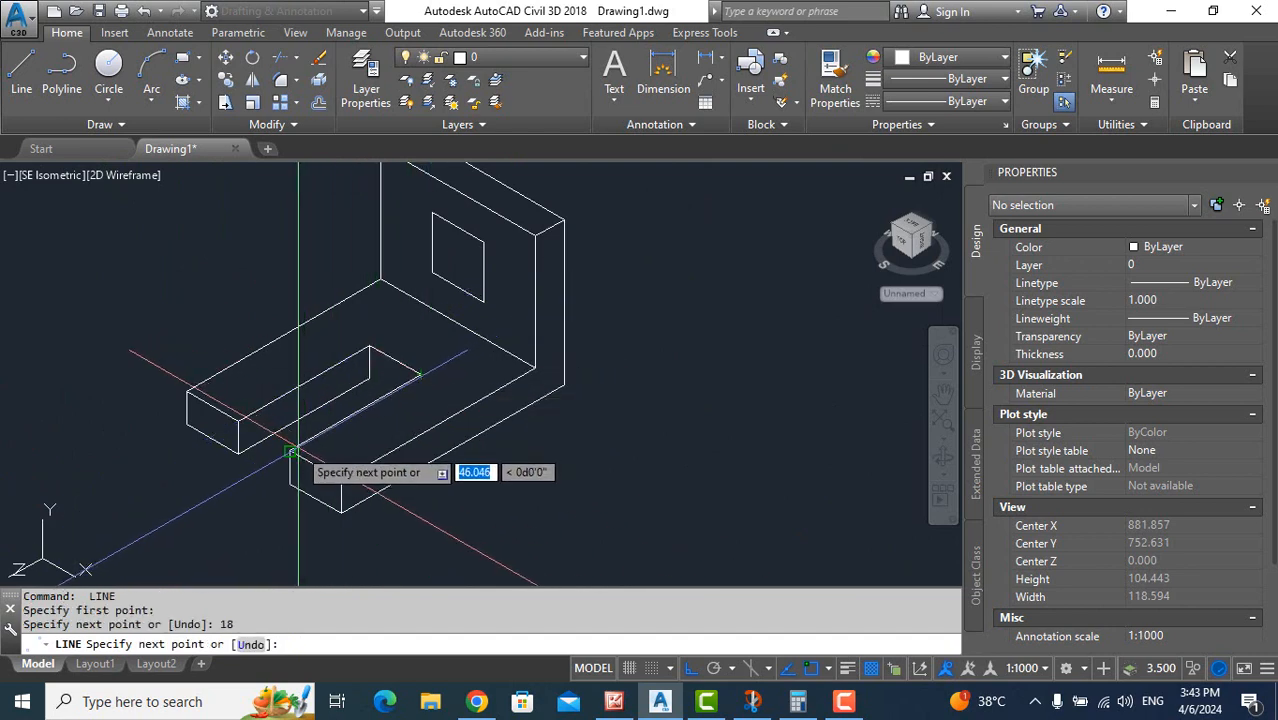
key(Escape)
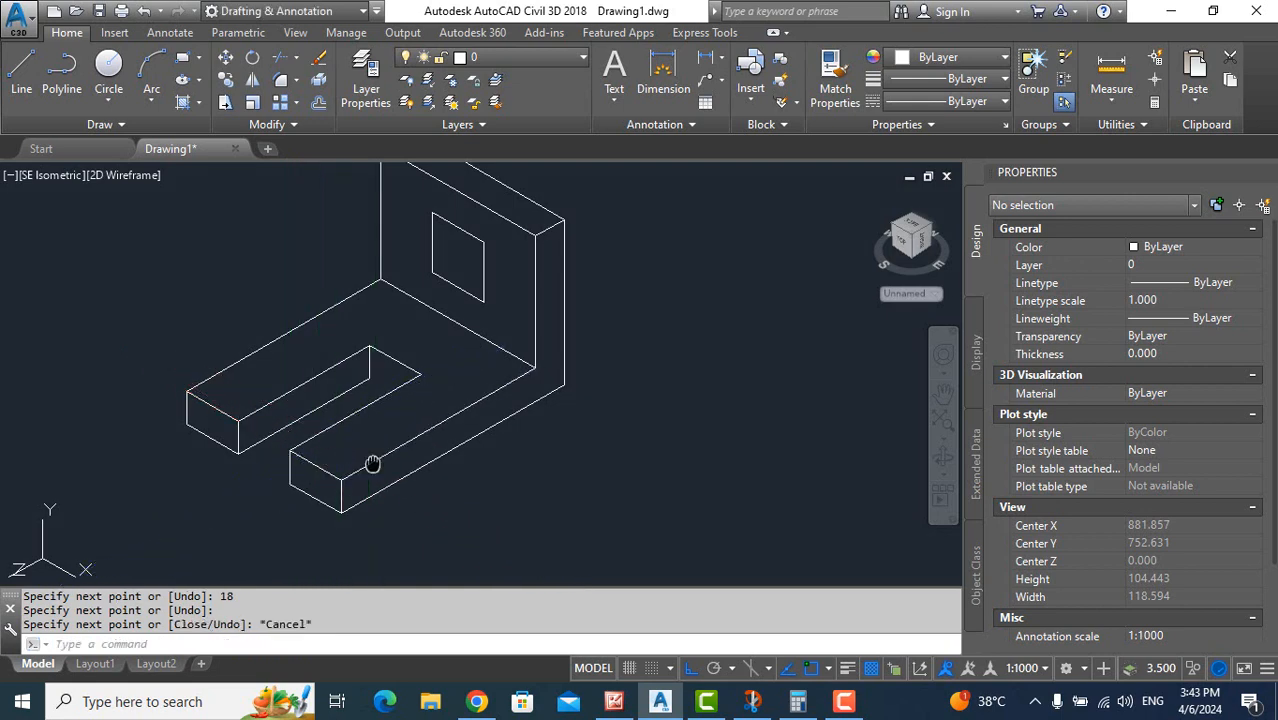
Draw an 18-unit line from the slot's lower back left corner, continuing up to its upper back right corner
scroll(412, 388, up, 4)
key(Return)
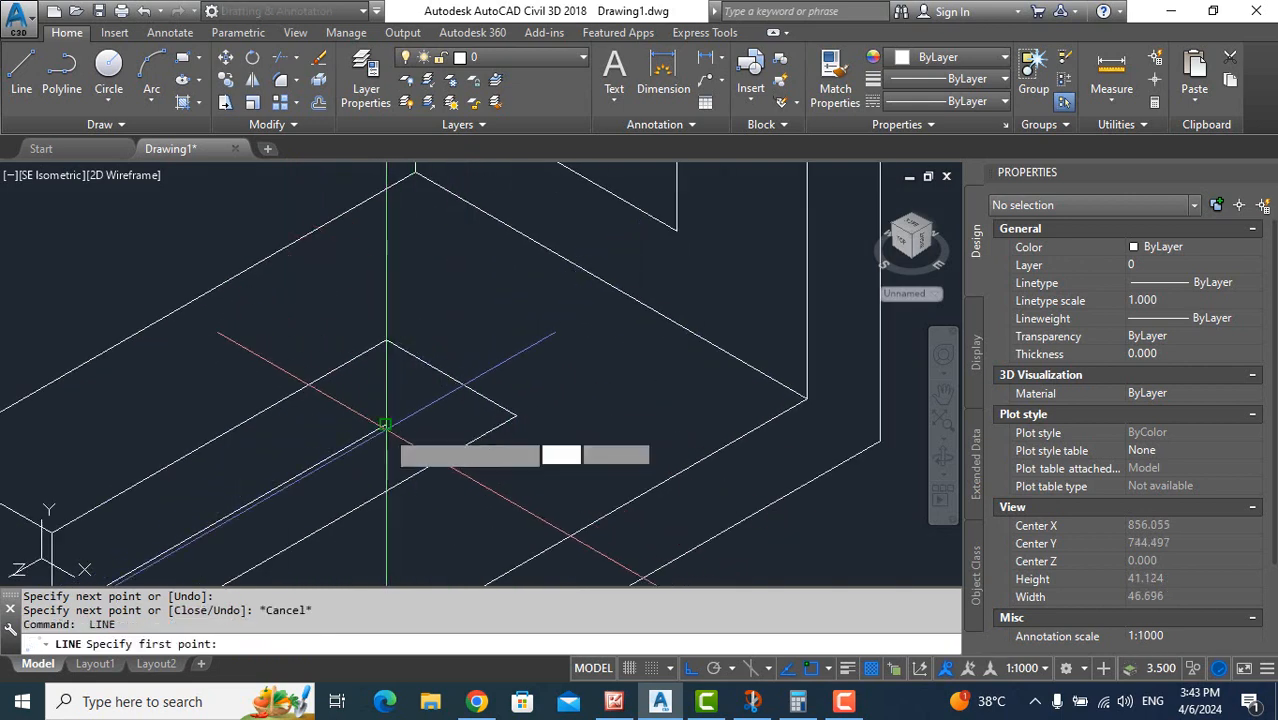
click(390, 430)
scroll(400, 432, down, 4)
scroll(407, 432, up, 3)
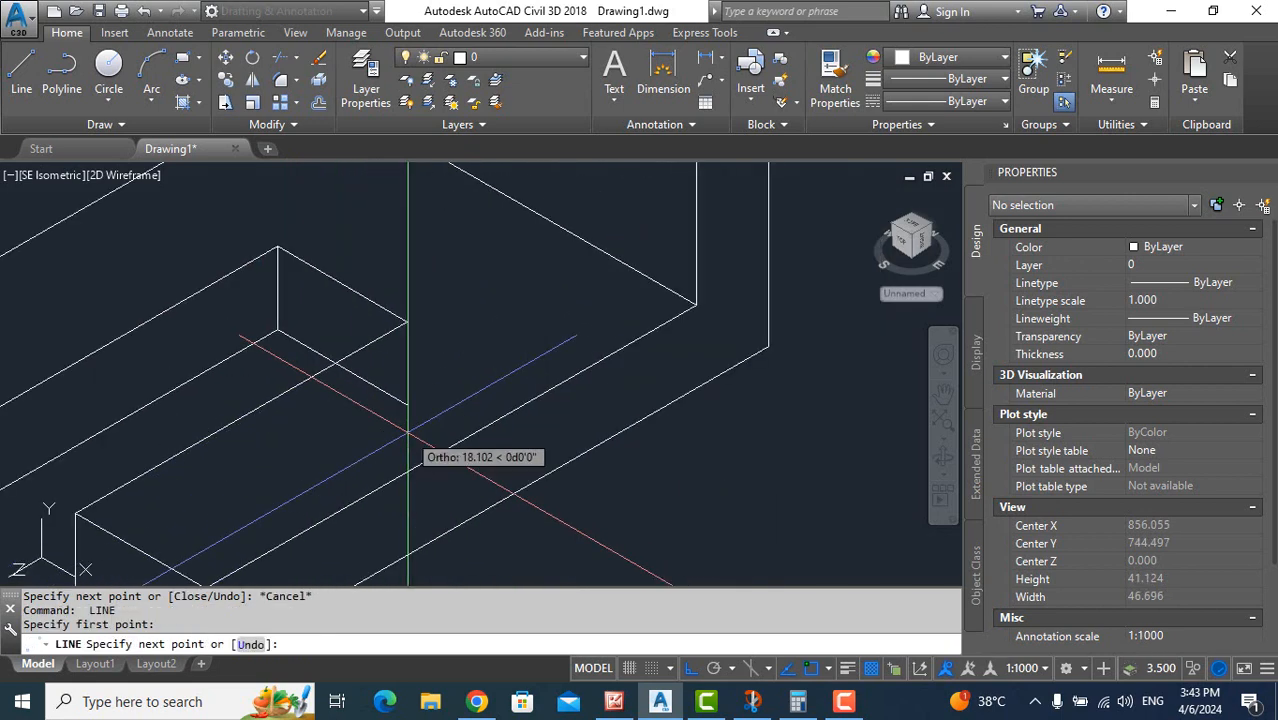
text(18)
key(Return)
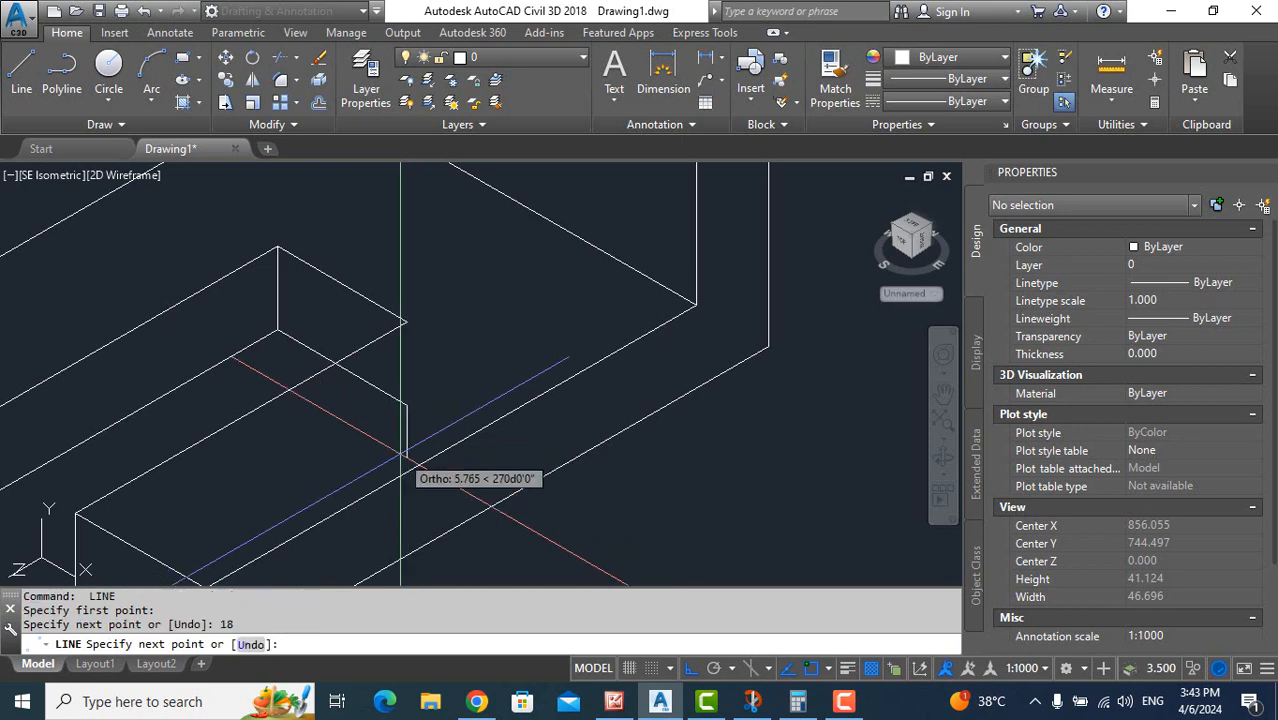
click(407, 321)
key(Escape)
key(Escape)
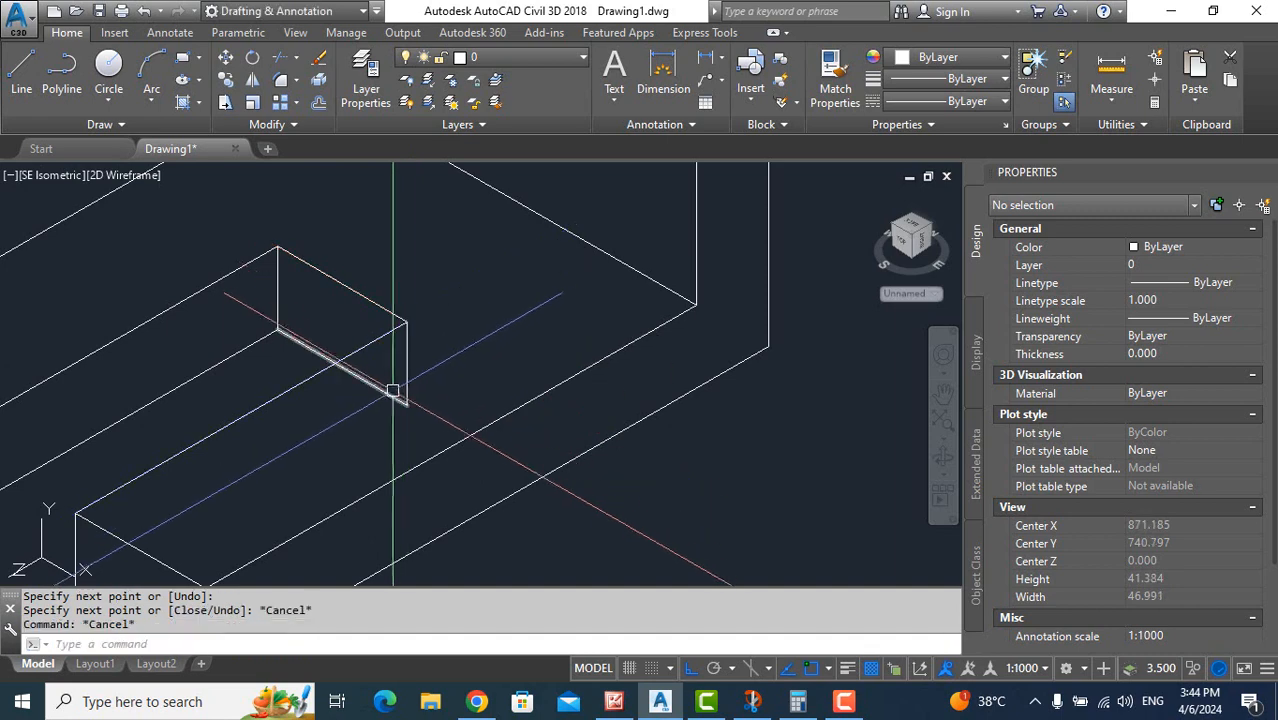
Shorten the slot's lower back edge to end where it meets the slot's upper right edge
click(405, 403)
click(407, 404)
scroll(360, 370, up, 5)
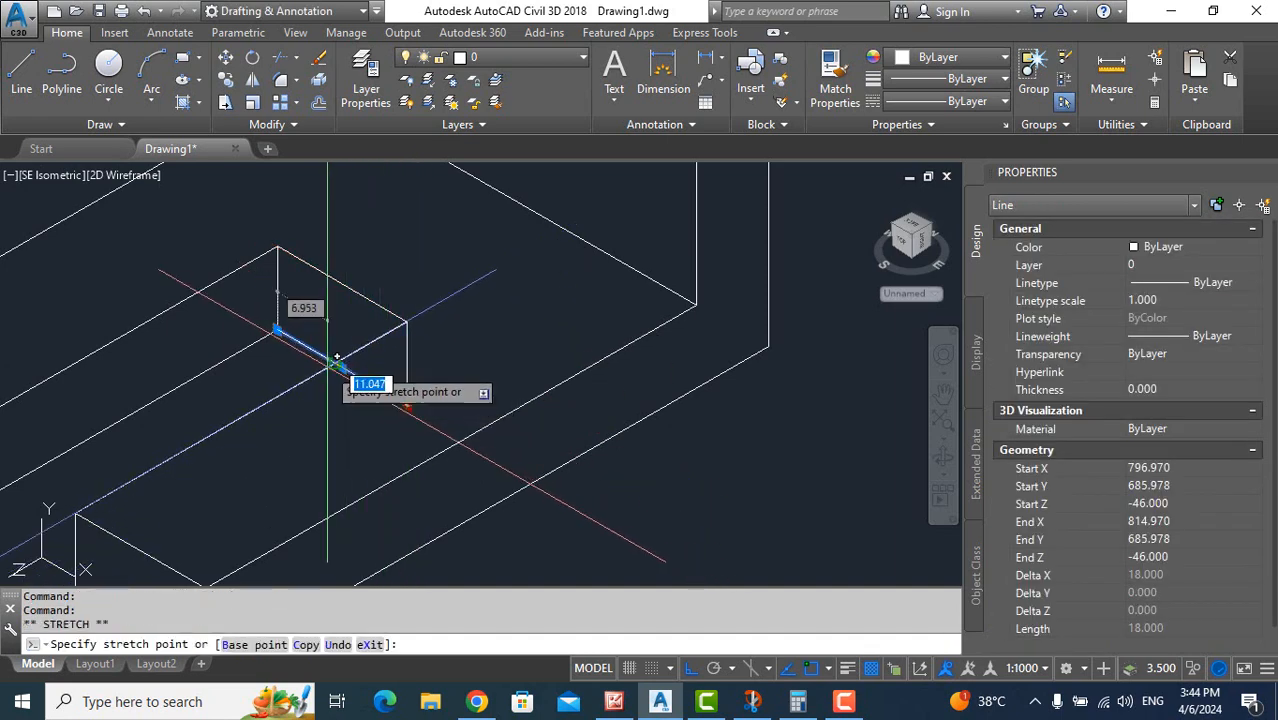
scroll(363, 333, down, 5)
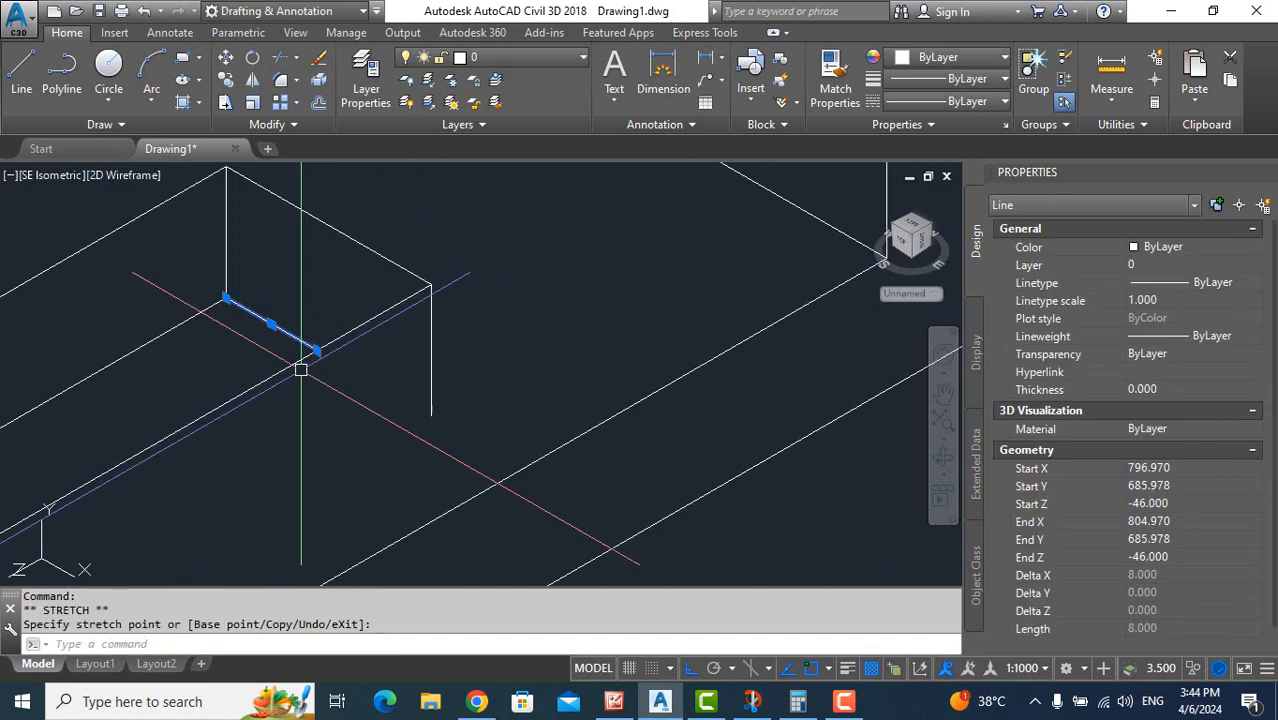
key(Escape)
Erase the hidden vertical line at the slot's back right corner
click(430, 390)
text(e)
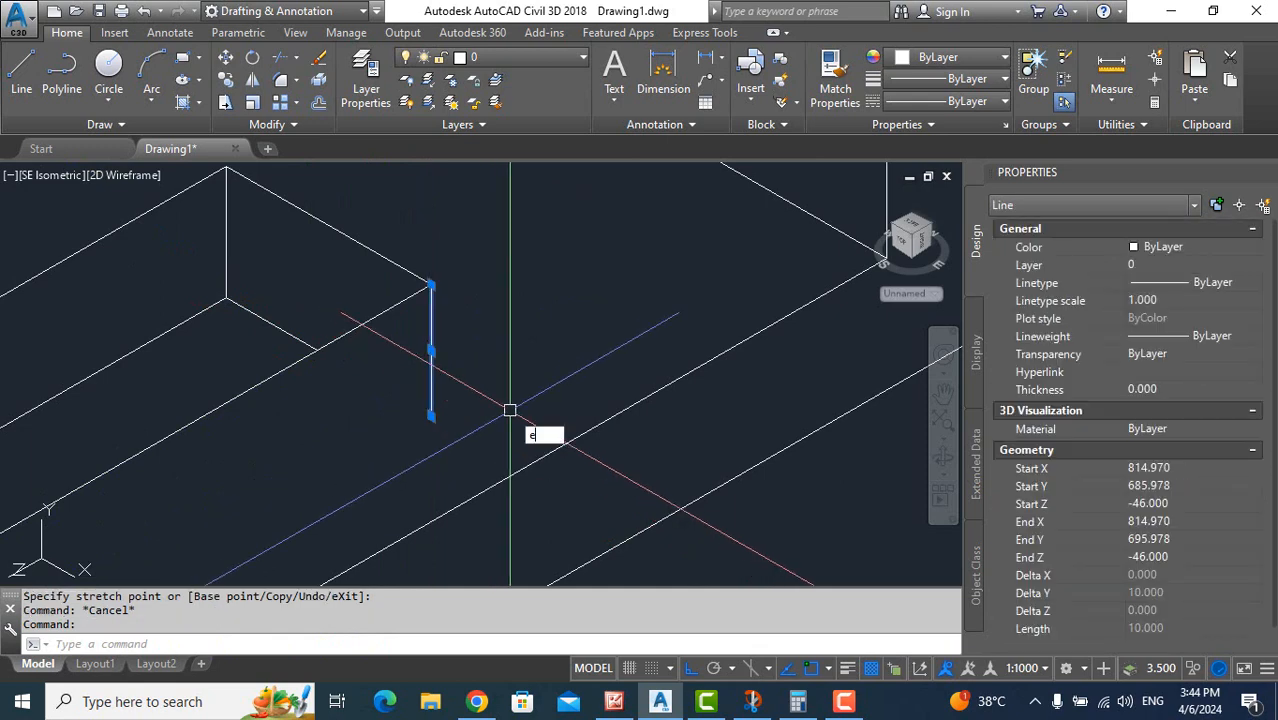
key(Return)
scroll(474, 446, down, 3)
scroll(542, 320, up, 2)
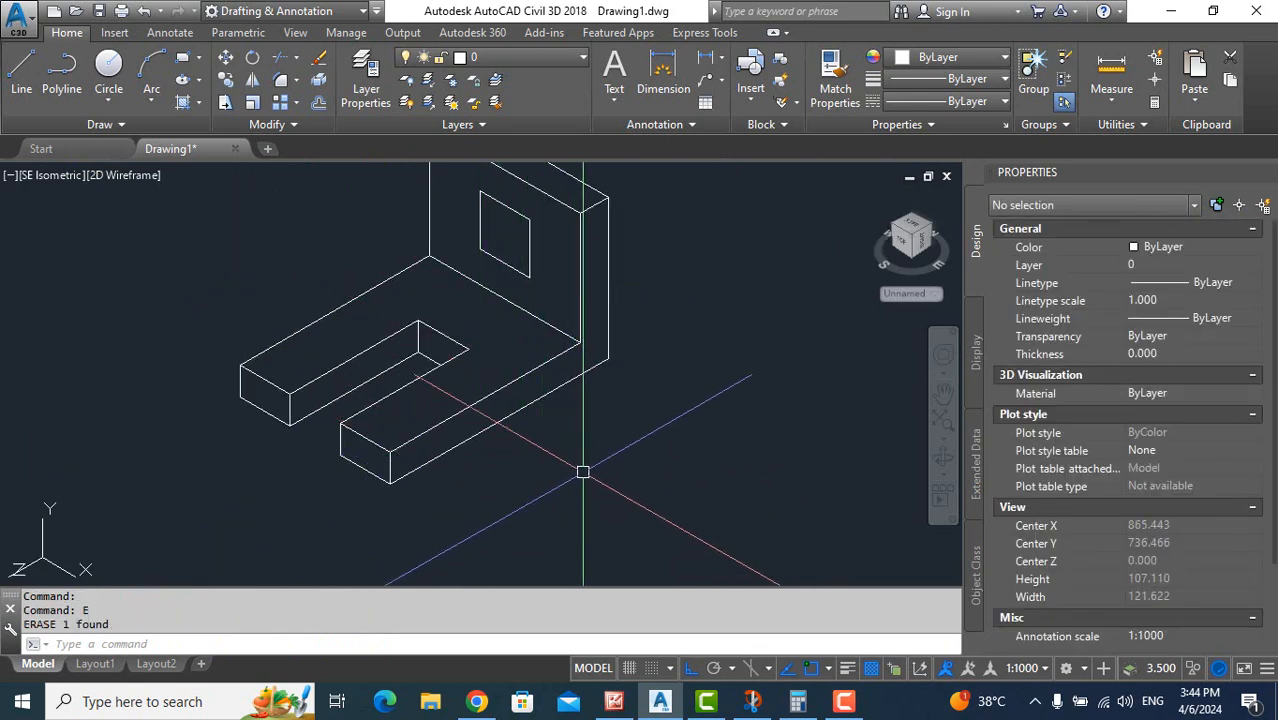
middle_drag(579, 480, 579, 550)
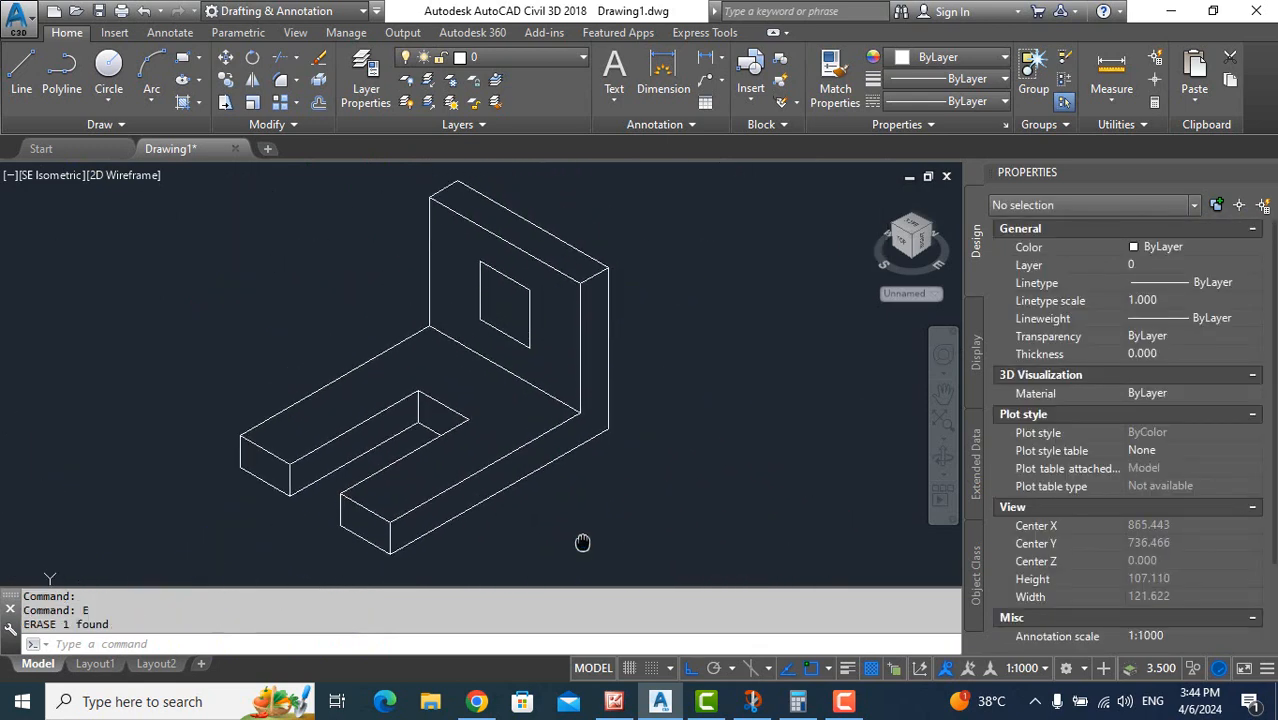
From the square hole's lower left corner, draw a 10-unit depth line back, then a vertical line up past the square's upper edge
click(748, 701)
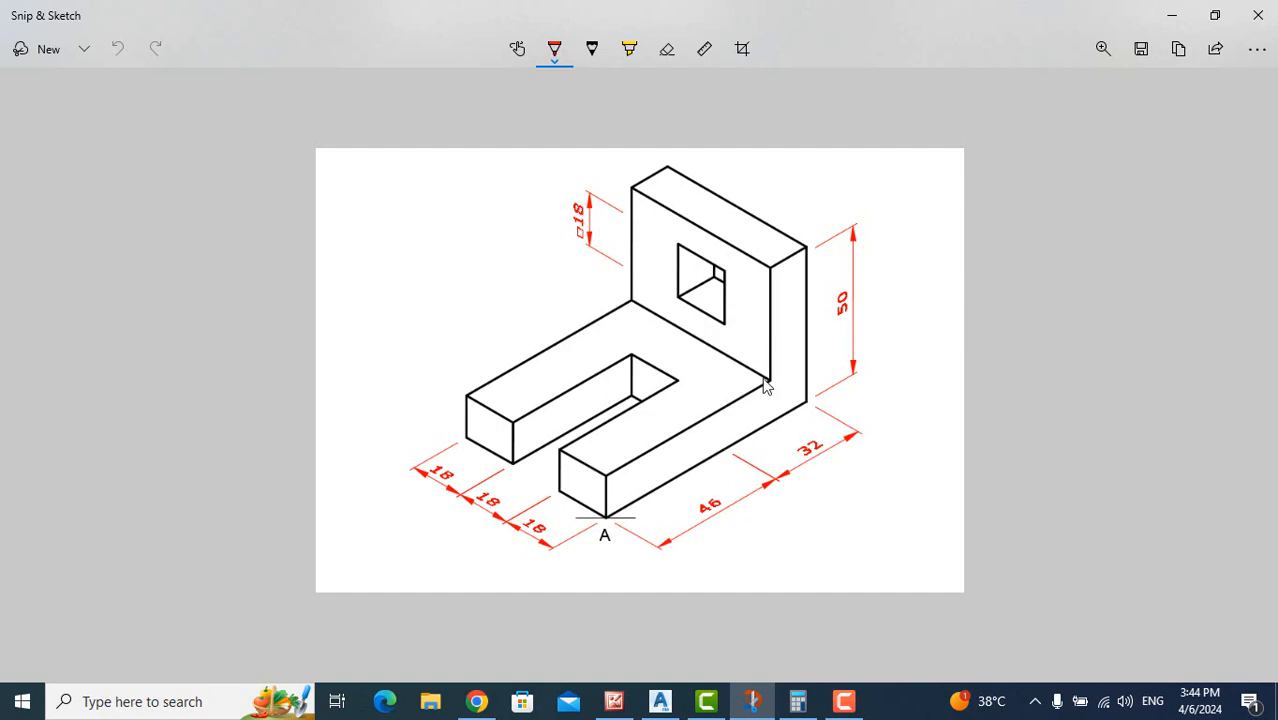
click(752, 701)
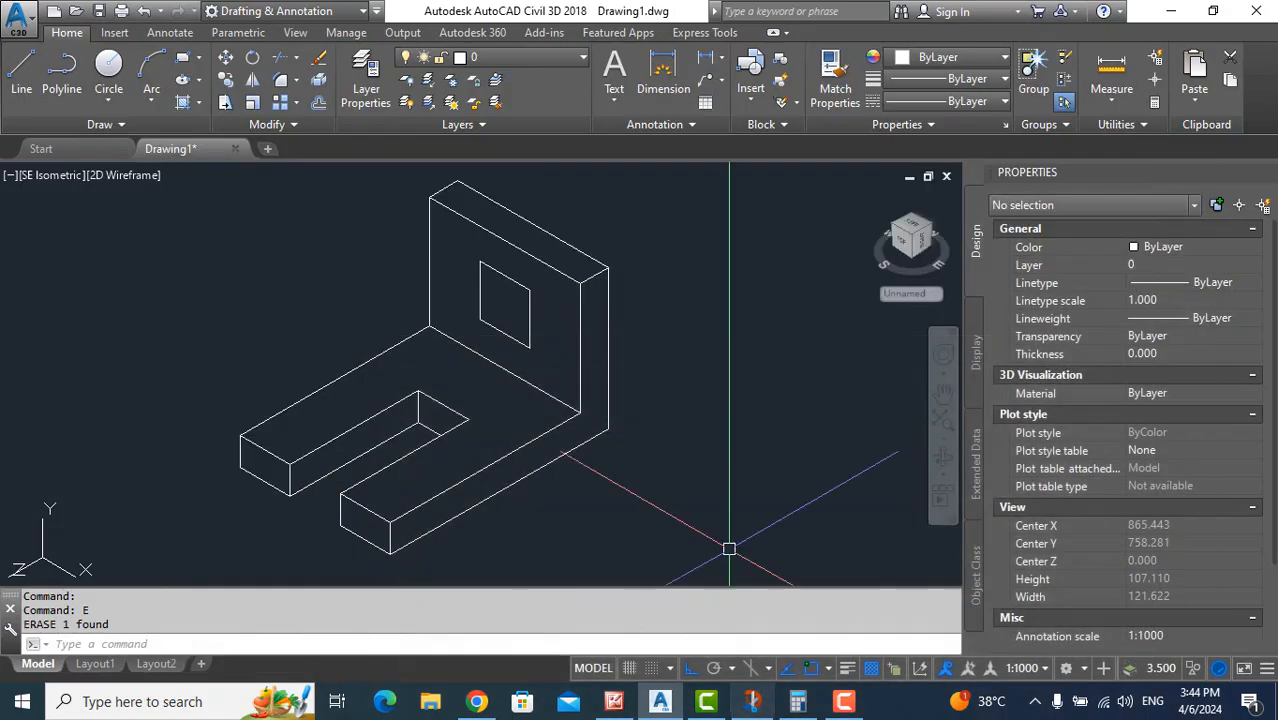
scroll(486, 334, up, 5)
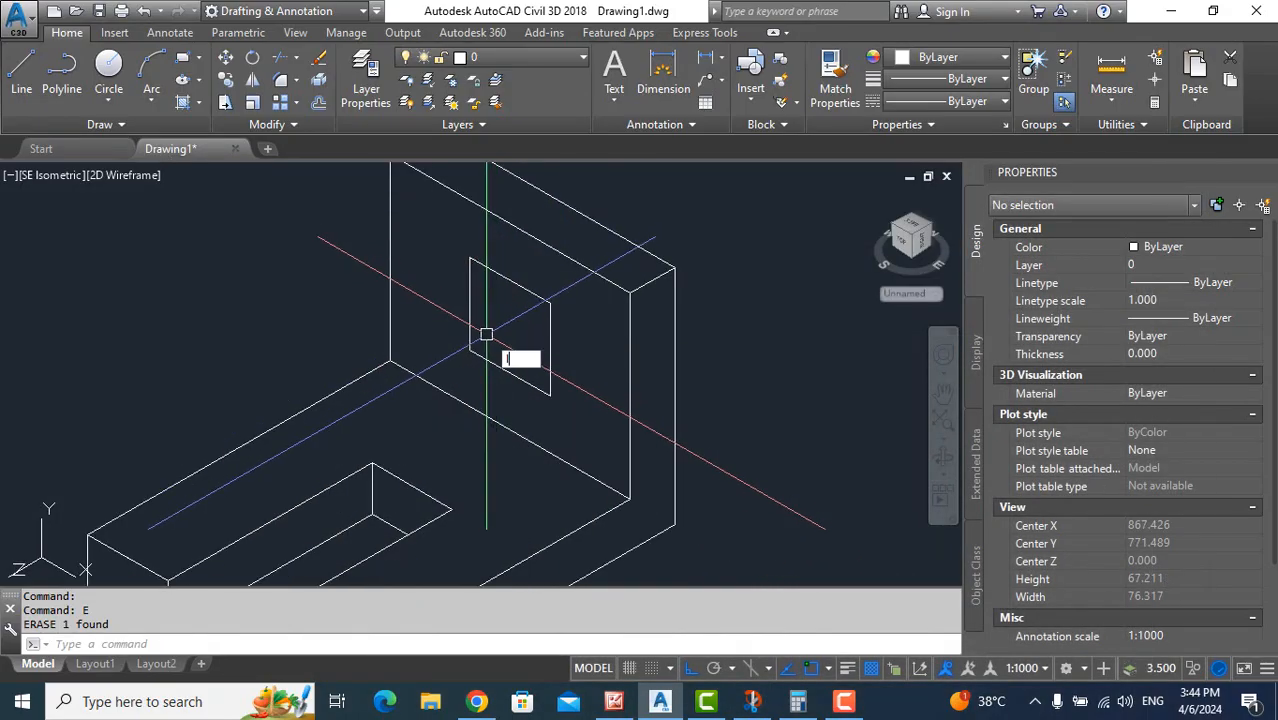
key(Return)
click(470, 349)
scroll(509, 294, up, 6)
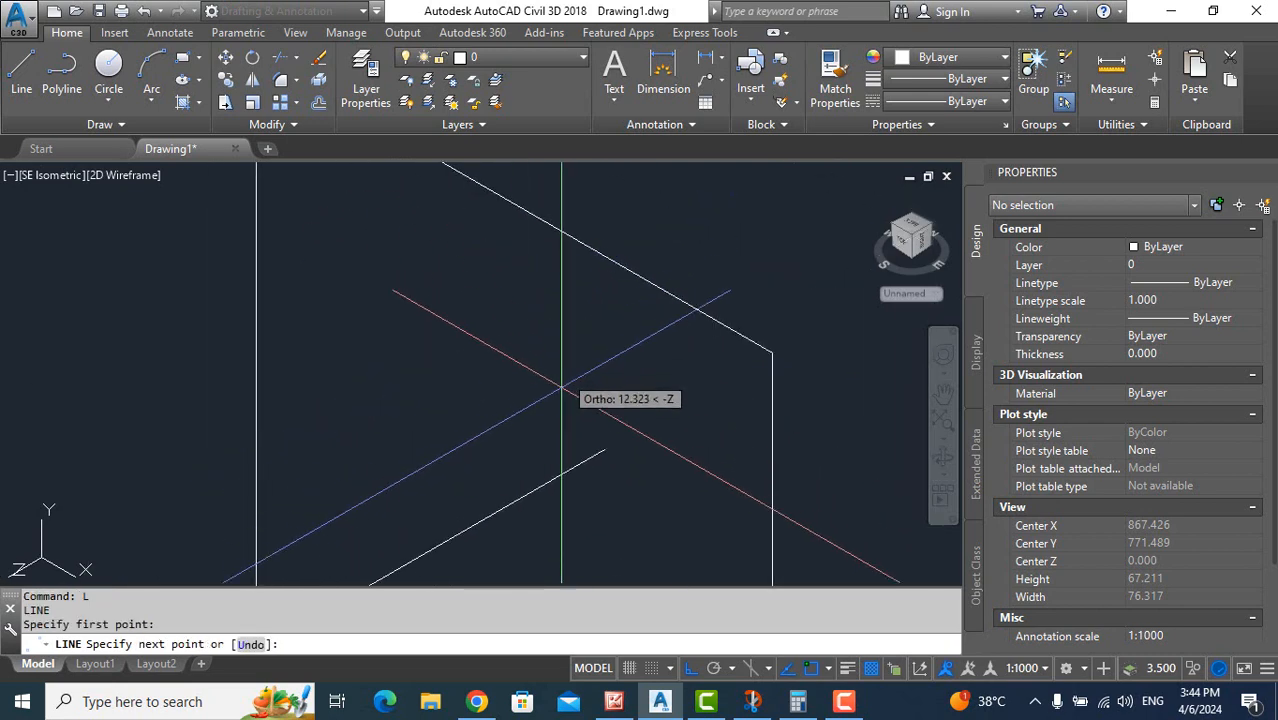
key(Return)
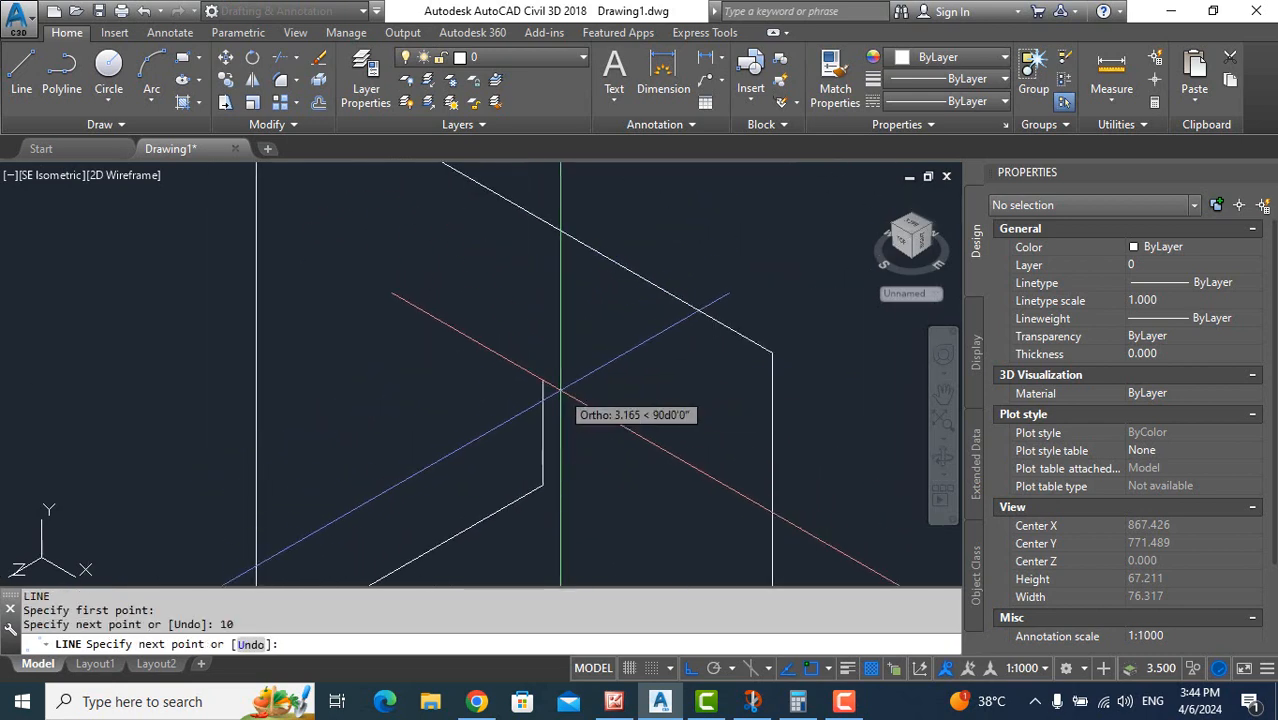
scroll(560, 390, down, 2)
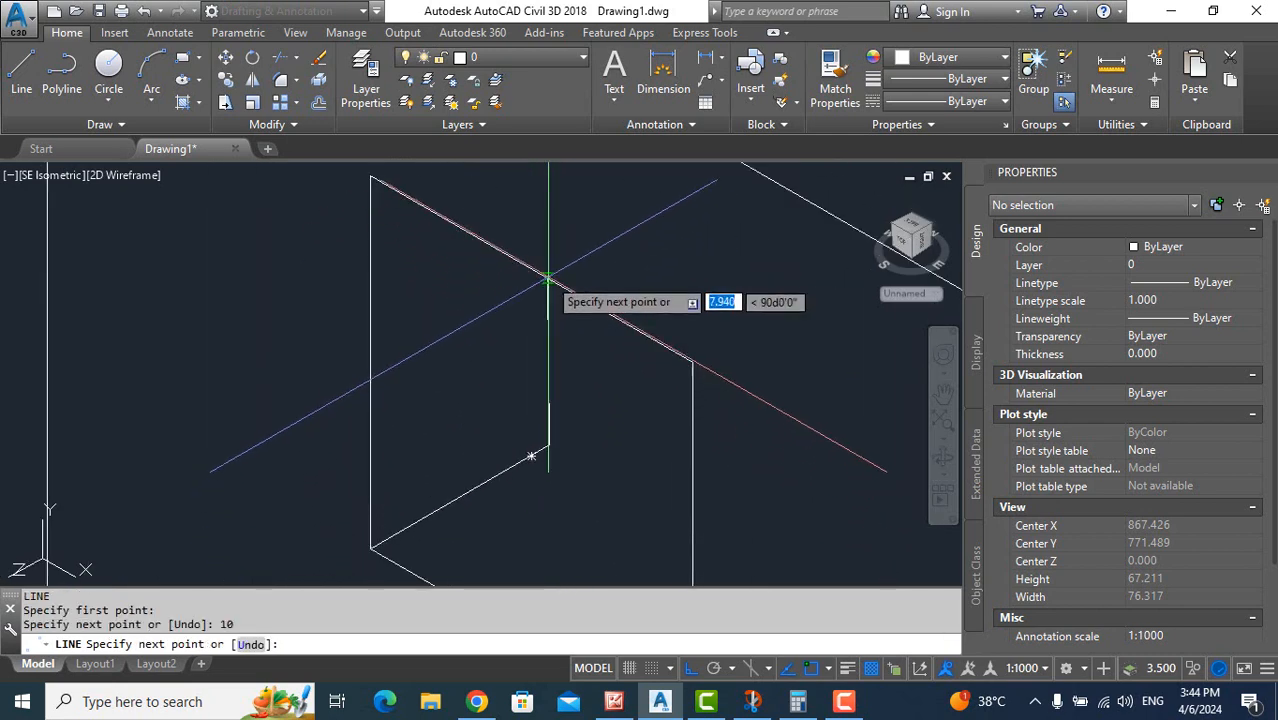
click(548, 278)
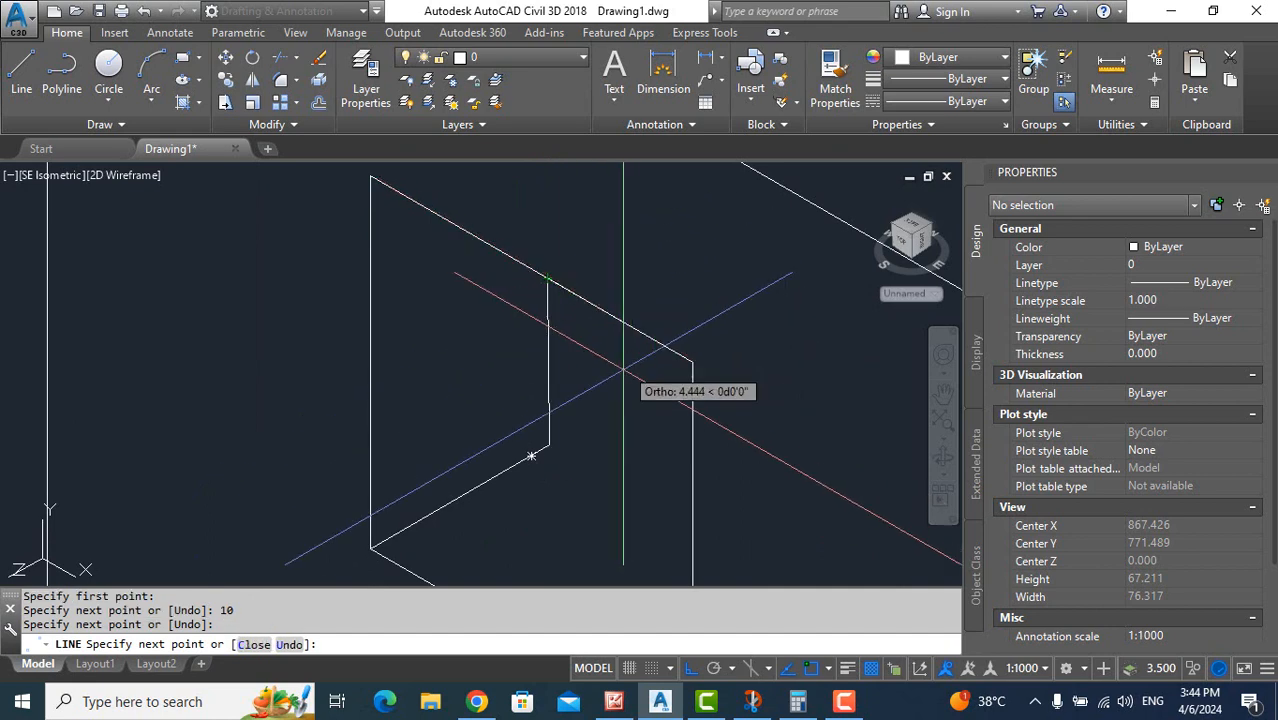
key(ctrl+z)
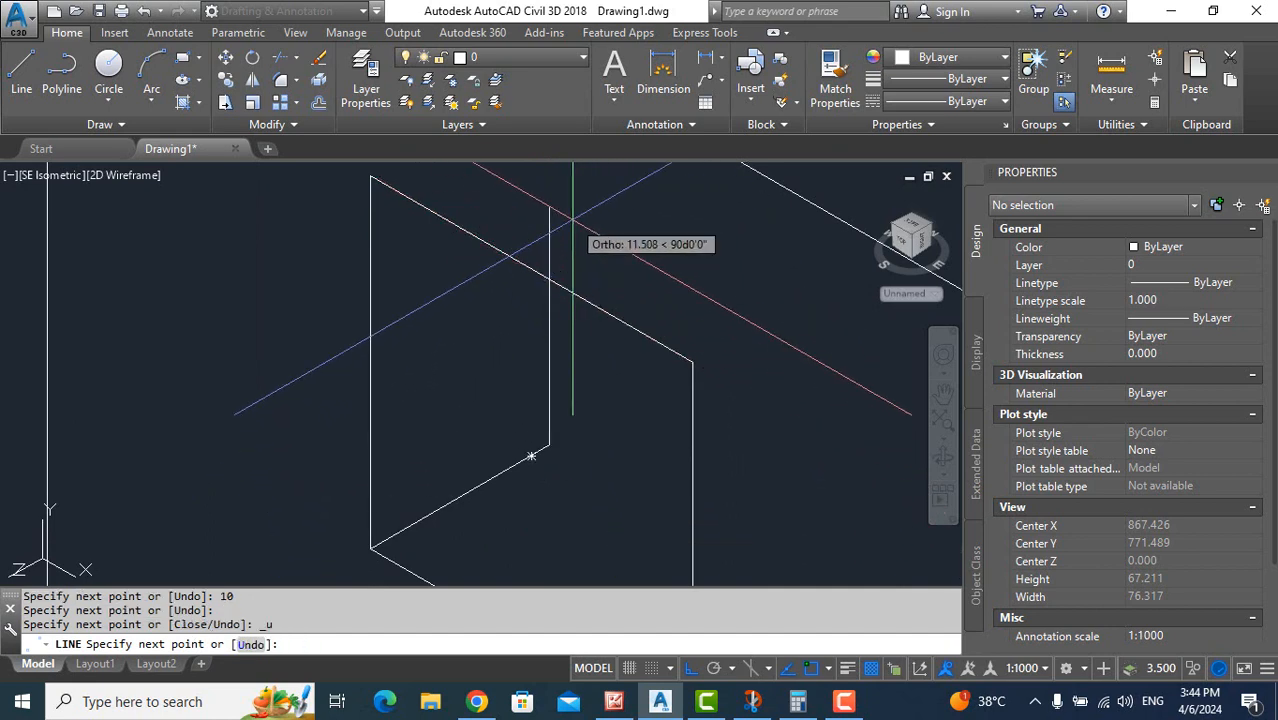
key(Escape)
scroll(510, 205, down, 6)
scroll(522, 287, up, 2)
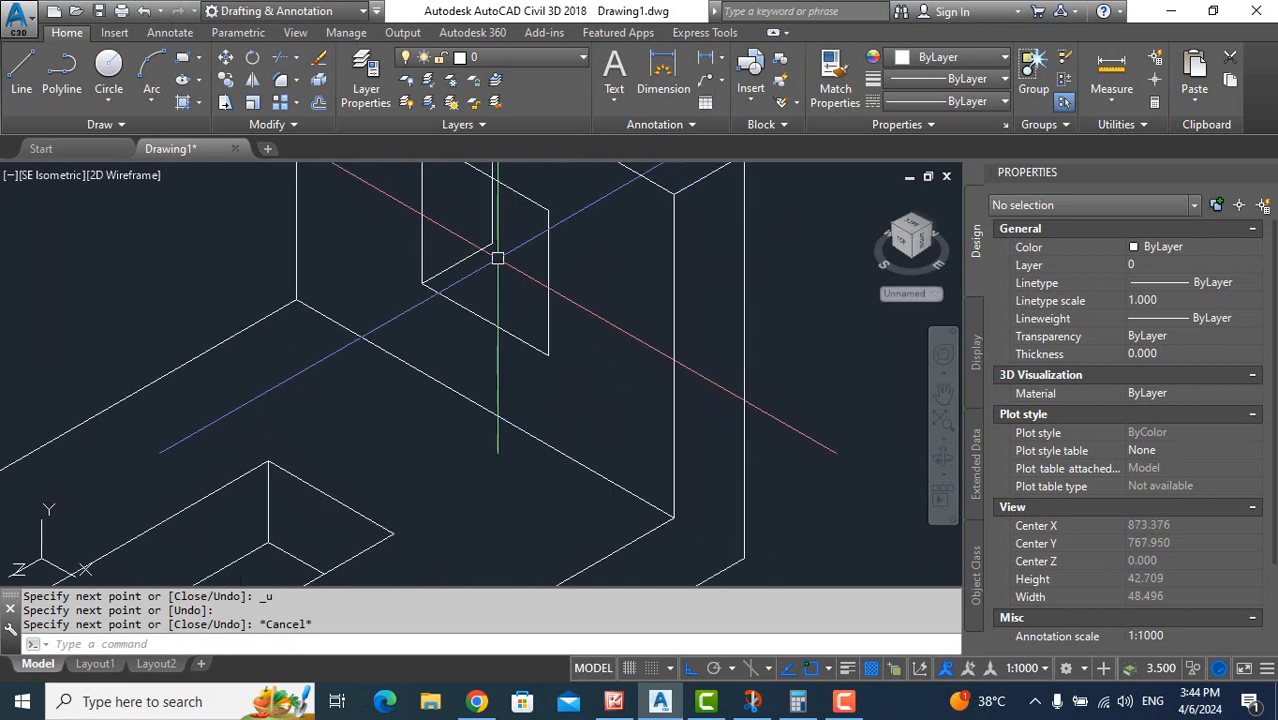
Draw a line from the hole's inner back corner parallel to the square's lower edge, extending past its right edge
key(Return)
click(494, 243)
key(Escape)
scroll(605, 385, down, 3)
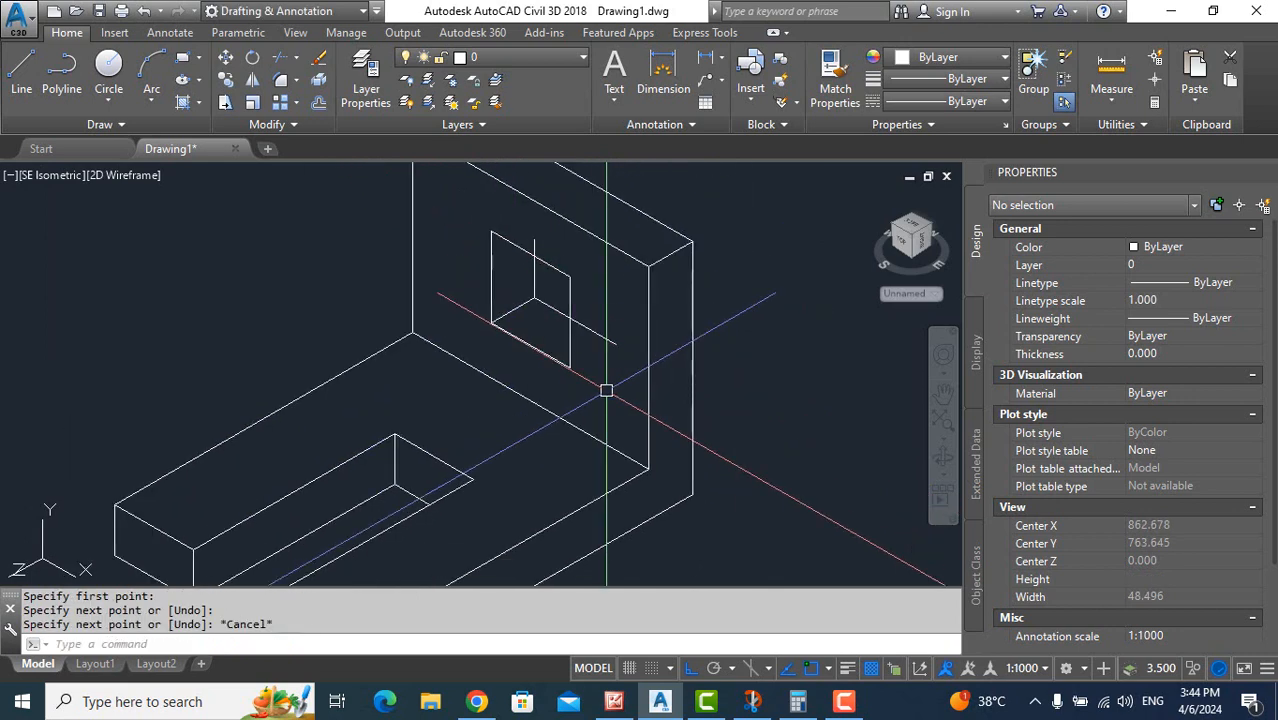
Shorten the hole's inner vertical and lower lines to end at the square's upper and right edges
scroll(522, 228, up, 2)
scroll(522, 228, up, 2)
click(551, 262)
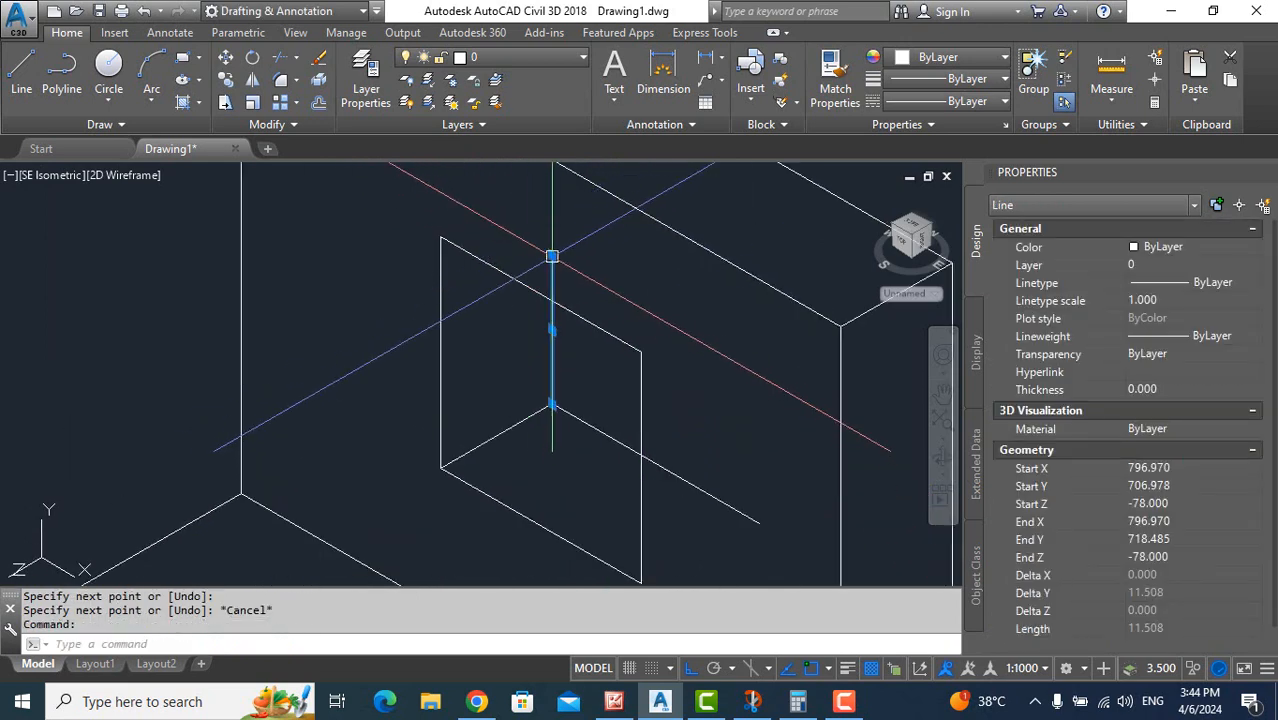
click(552, 256)
click(552, 300)
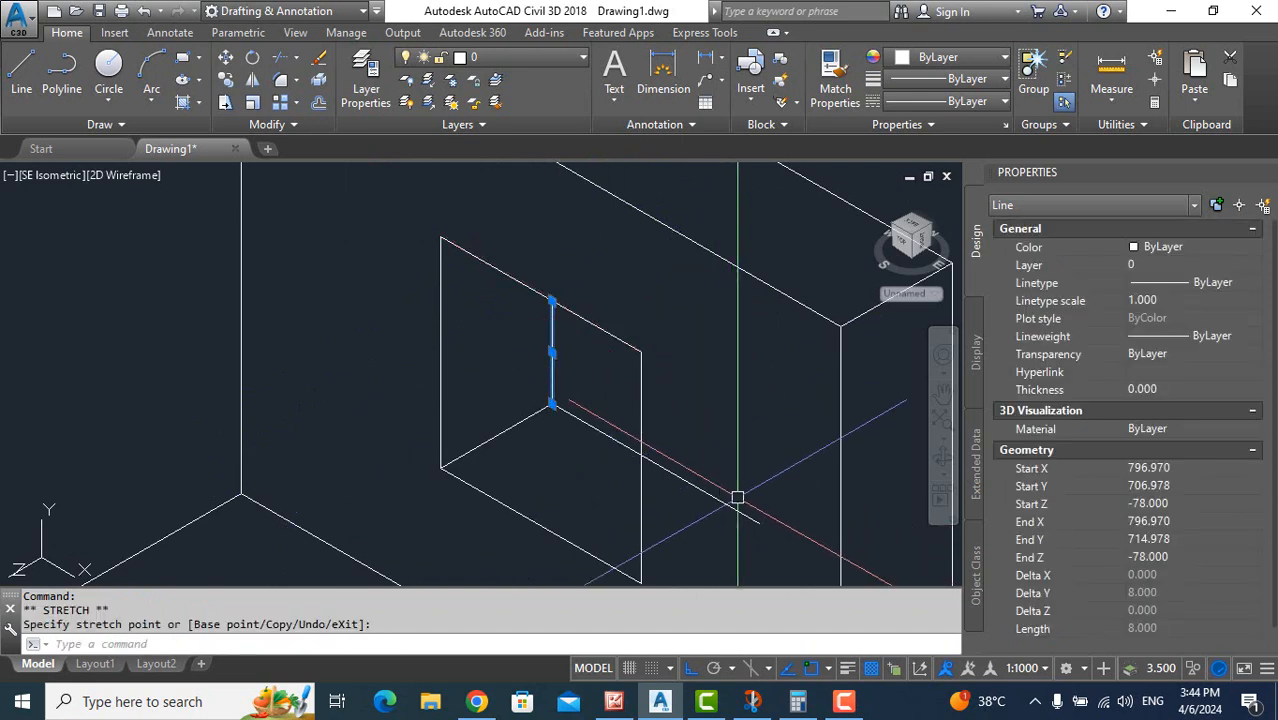
click(733, 510)
click(759, 520)
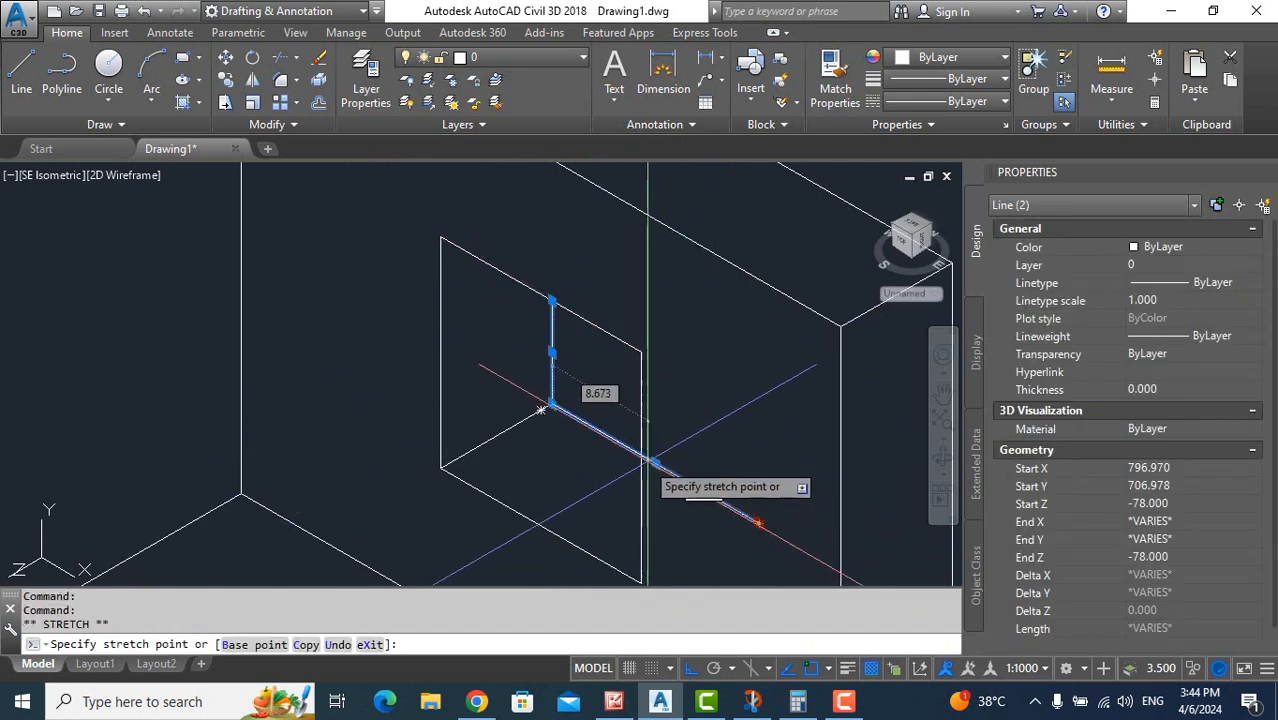
key(Escape)
key(Escape)
scroll(590, 285, down, 5)
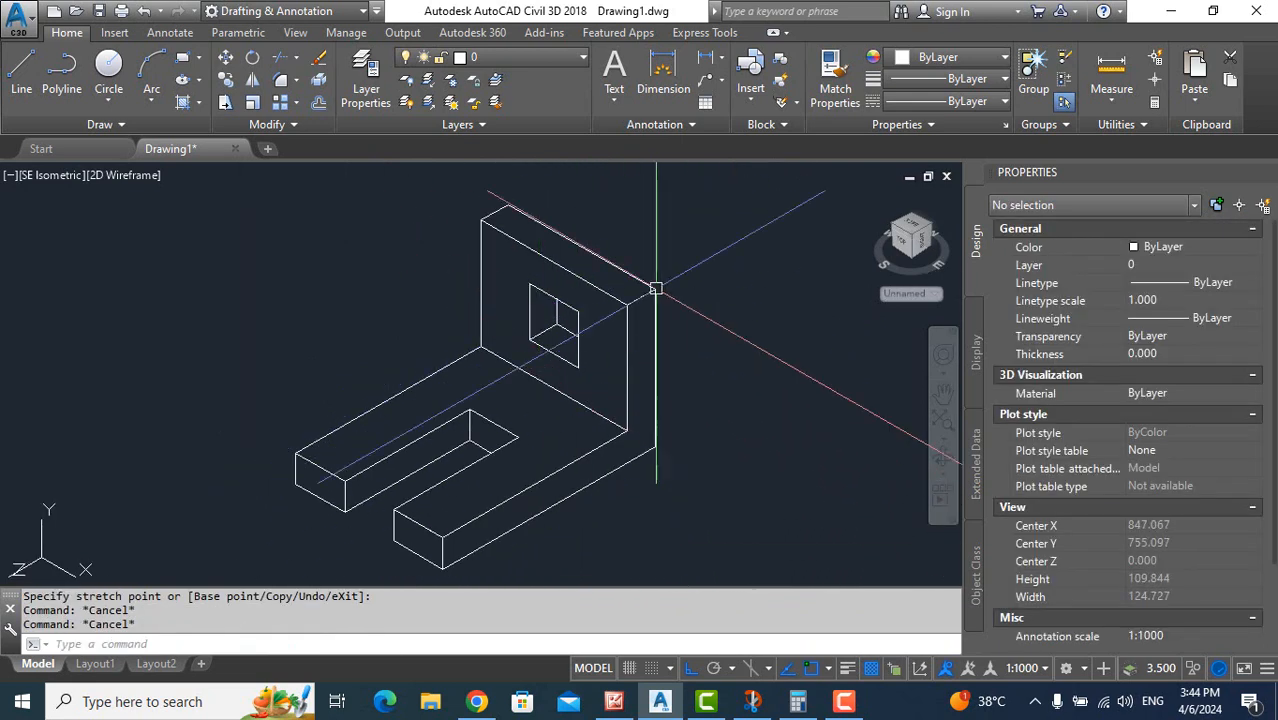
Place the reference image from Snip & Sketch in a smaller window beside the wireframe for comparison
middle_drag(699, 337, 420, 339)
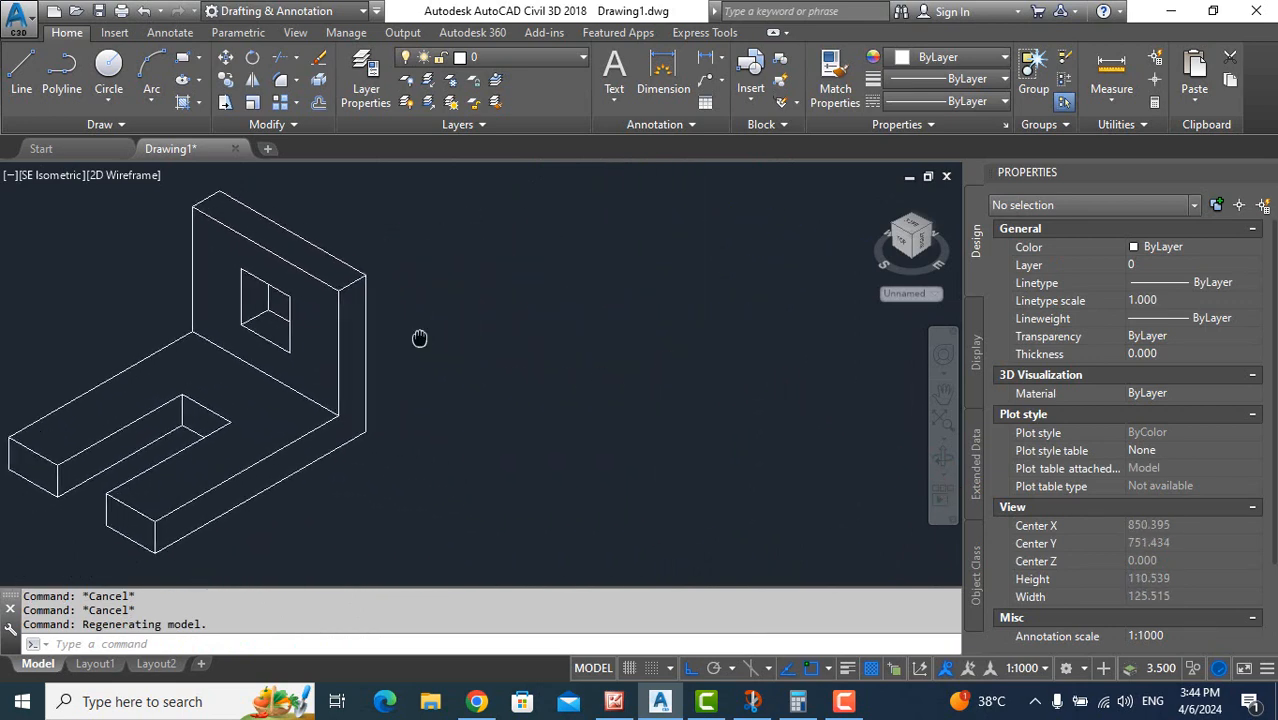
scroll(422, 336, up, 2)
middle_drag(530, 459, 626, 434)
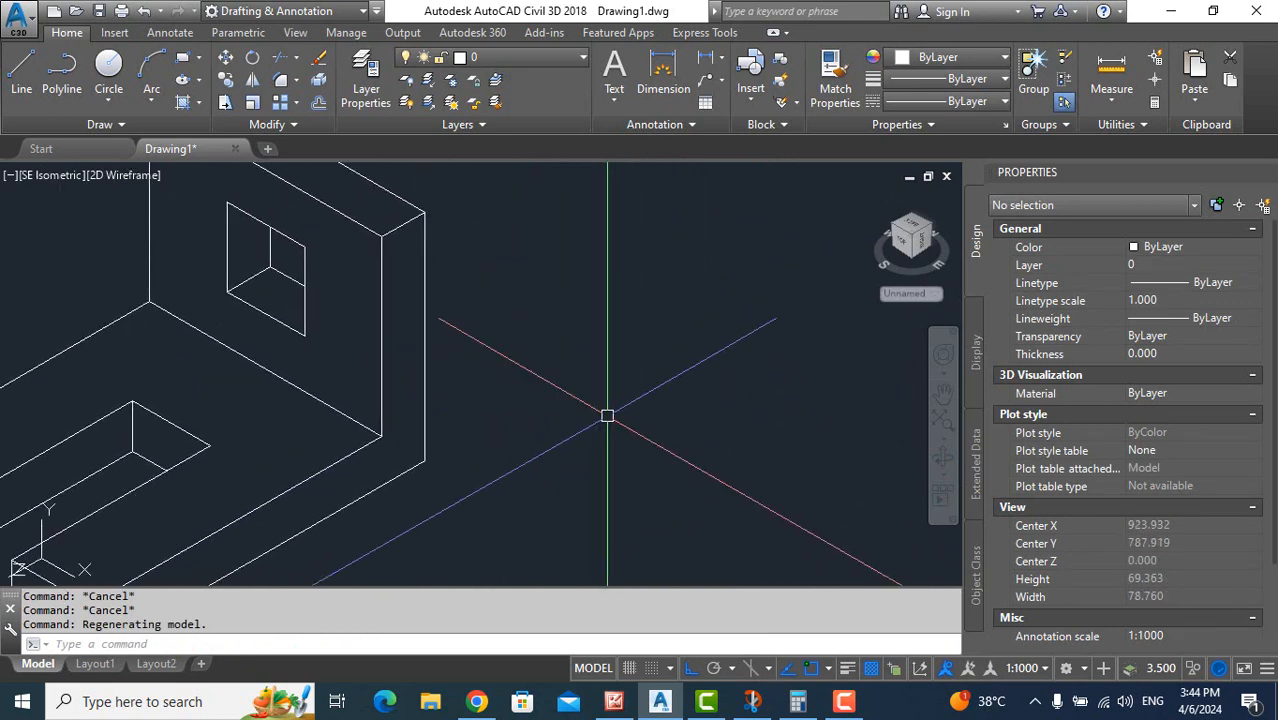
scroll(607, 415, down, 2)
key(Escape)
key(Escape)
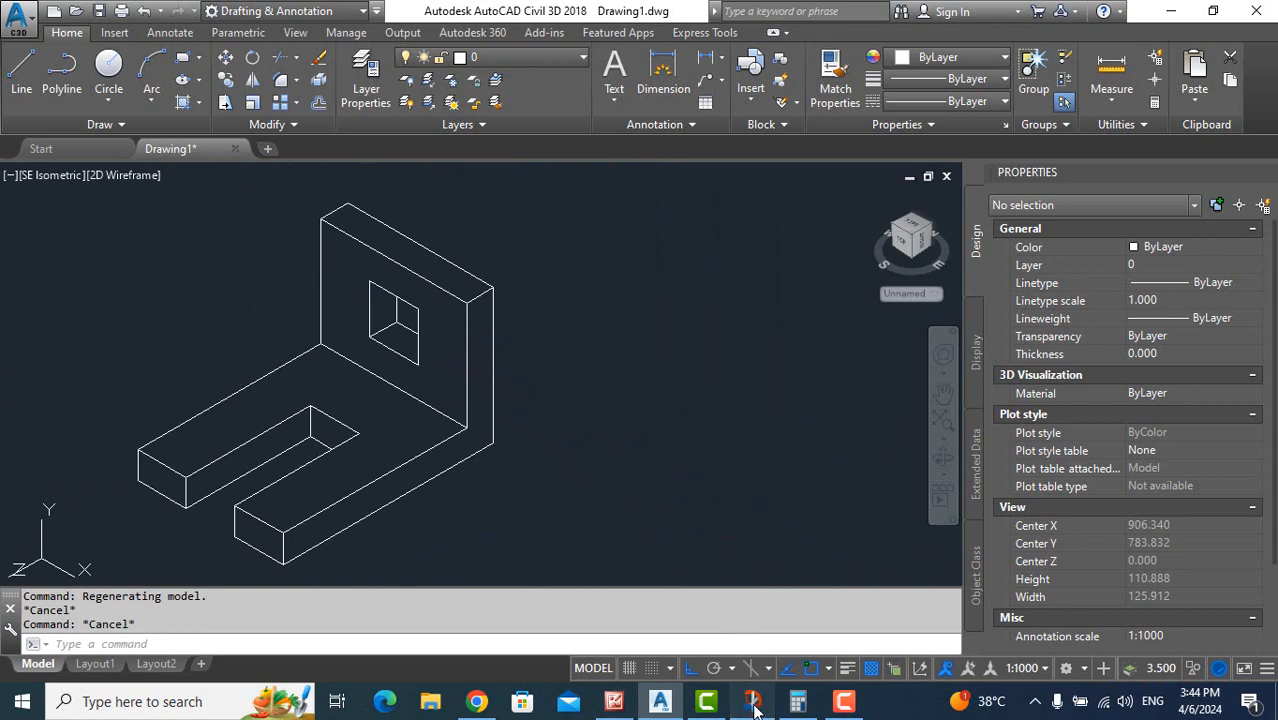
click(753, 703)
click(1214, 16)
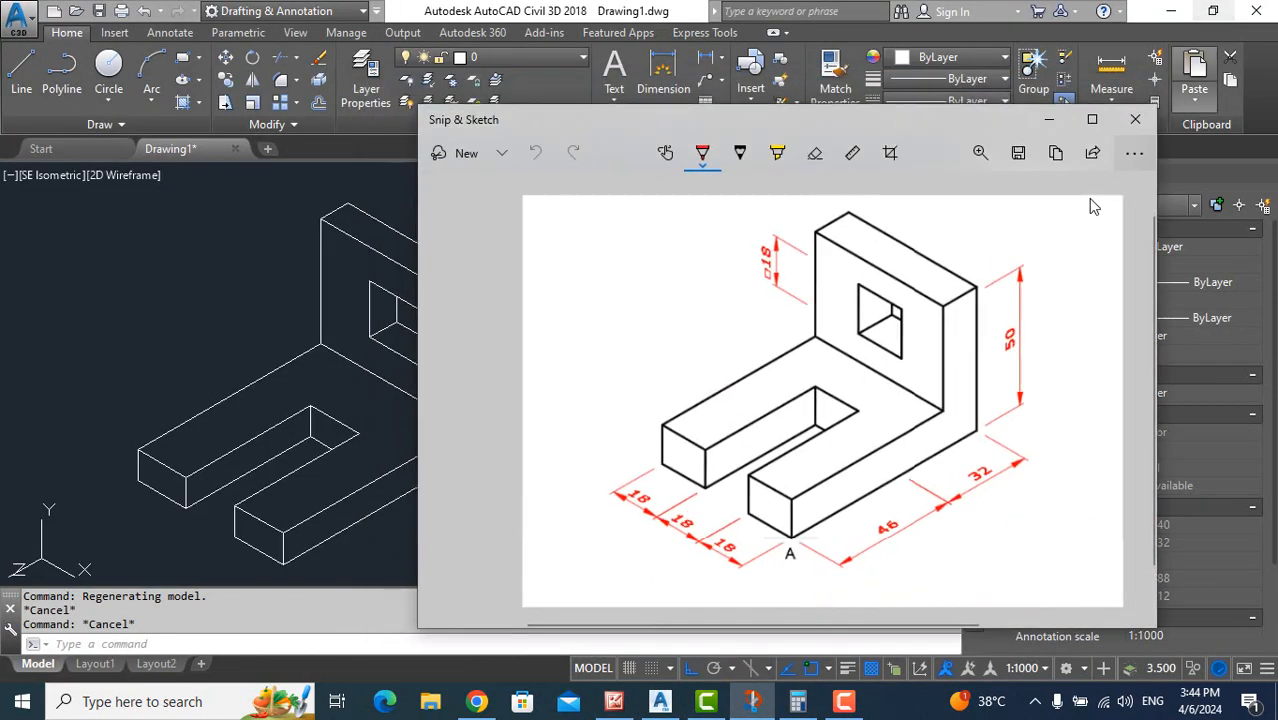
mouse_move(928, 121)
mouse_down()
mouse_move(1085, 110)
mouse_move(1027, 100)
mouse_up()
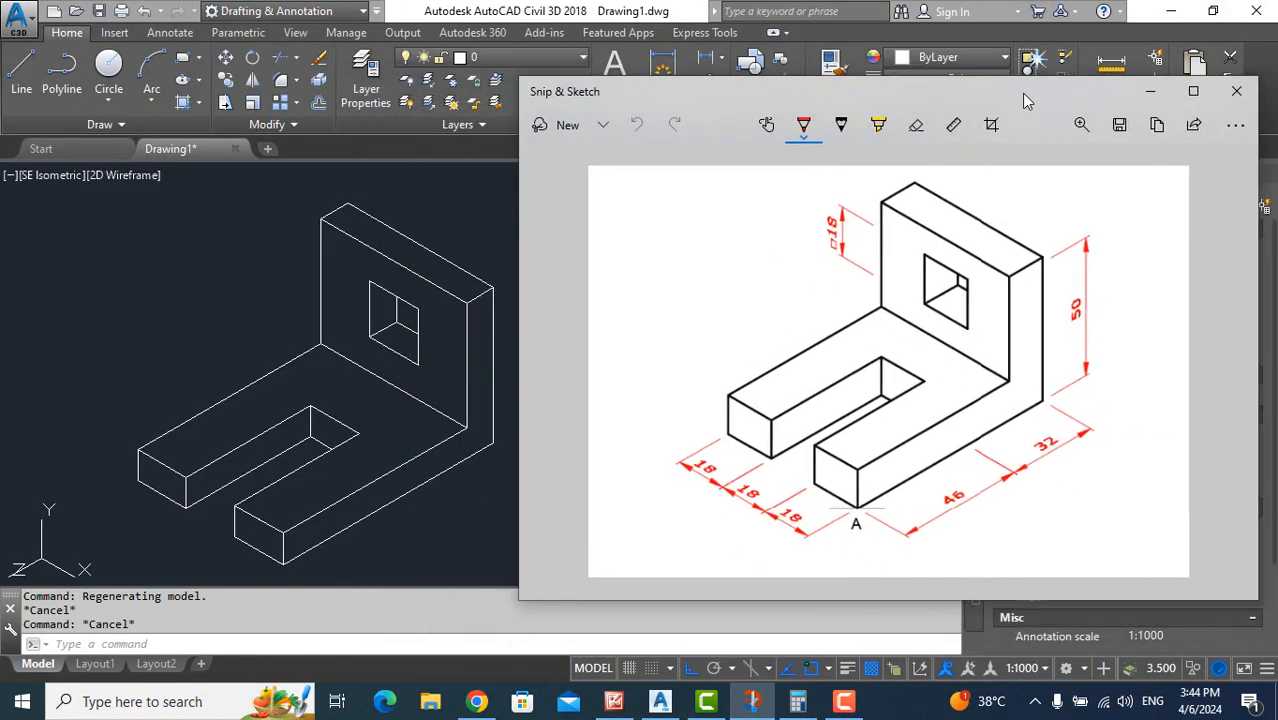